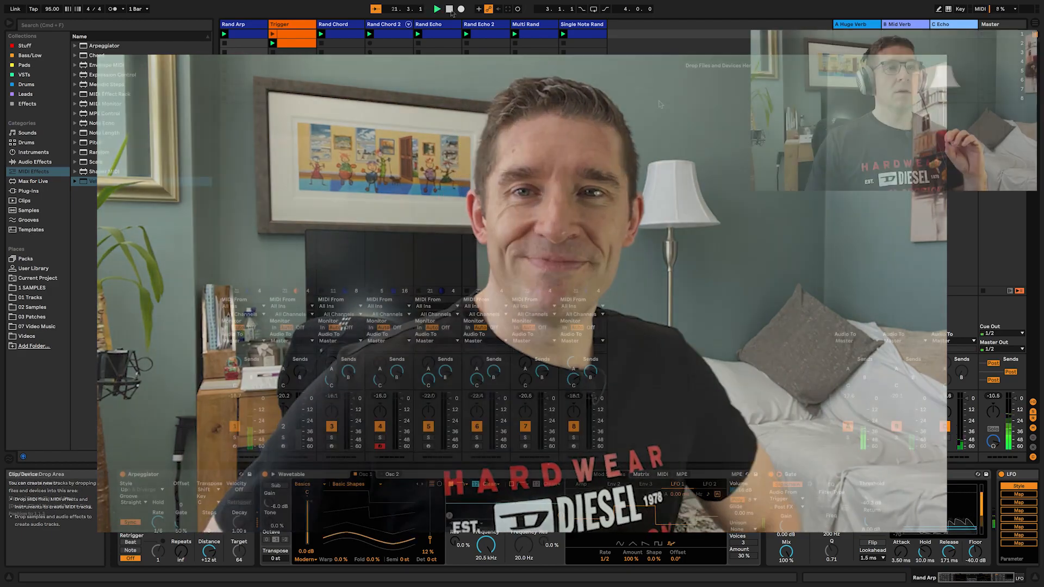
Stop playback, solo the Rand Arp track for listening, and examine its Arpeggiator, Wavetable, Gate and LFO device chain
click(450, 10)
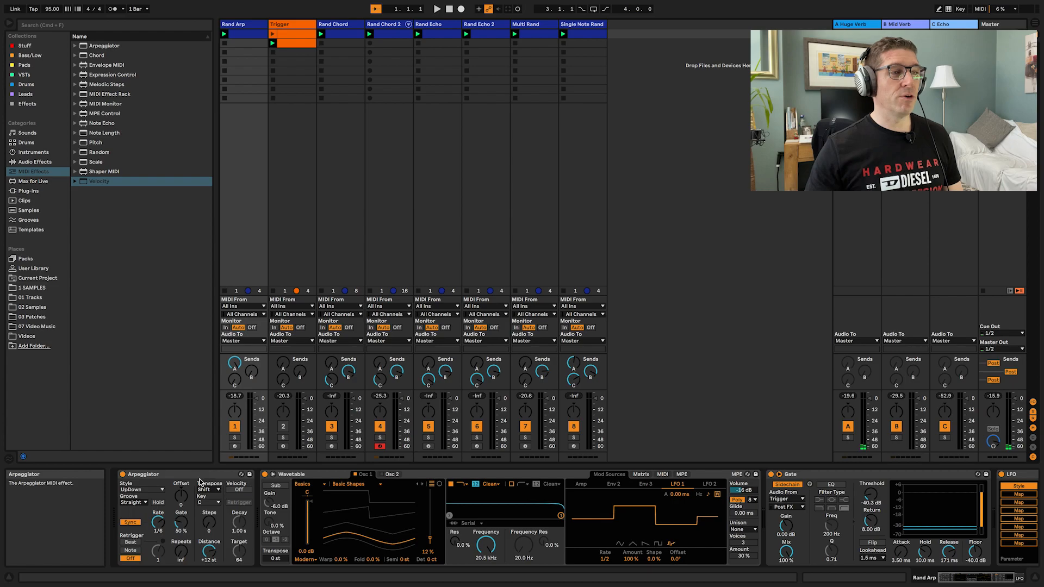
scroll(450, 490, right, 5)
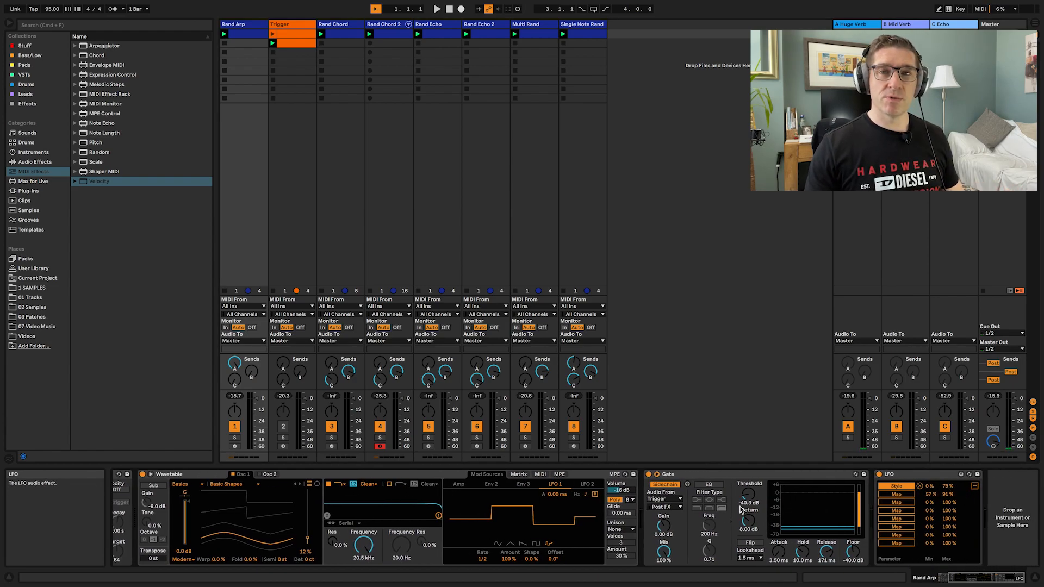
scroll(326, 517, left, 5)
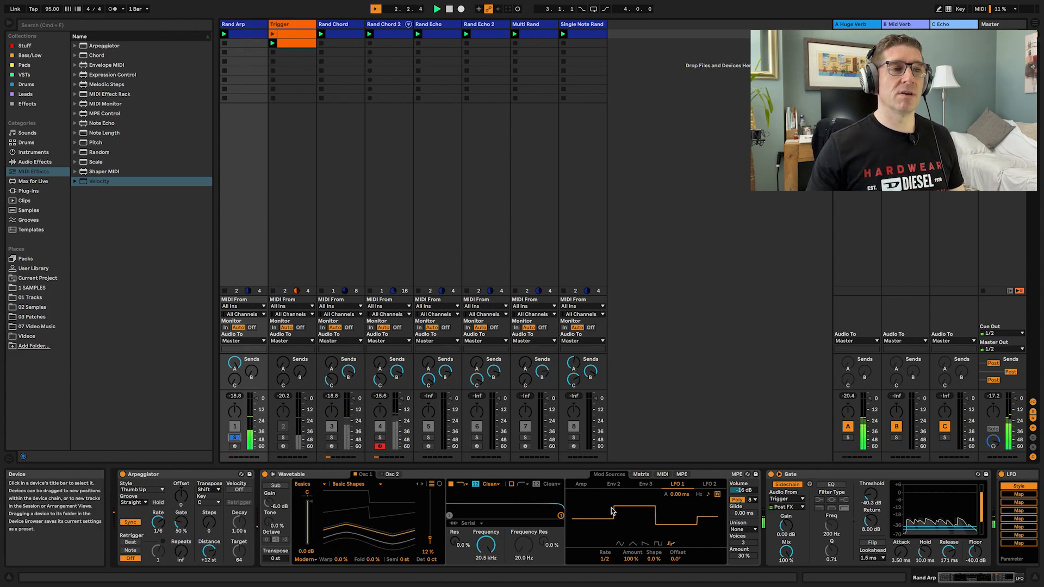
scroll(788, 520, right, 3)
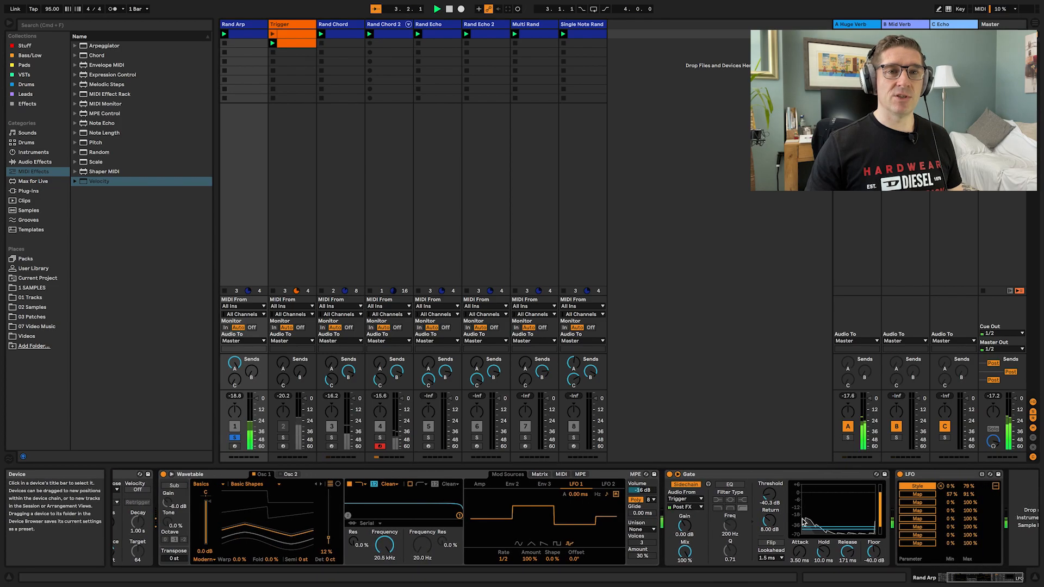
Open the Trigger track's second clip and examine the chance value of one of its repeated G#3 notes
click(308, 46)
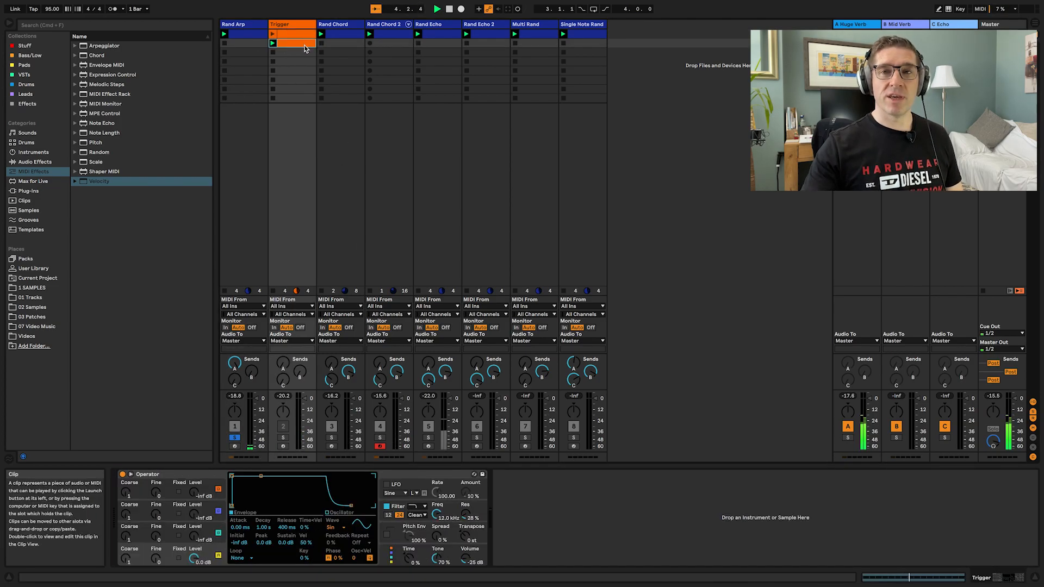
double_click(277, 35)
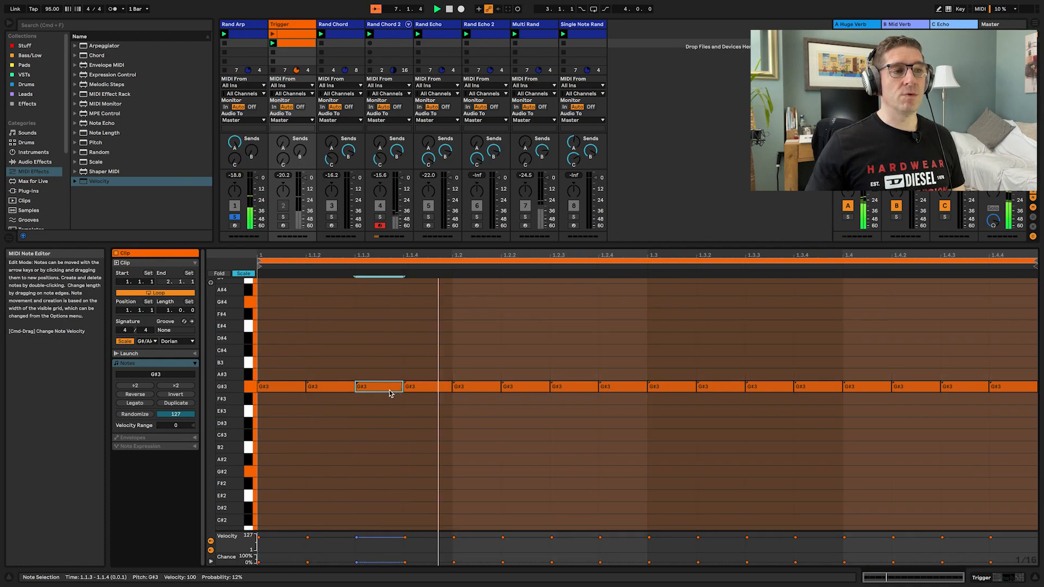
click(375, 563)
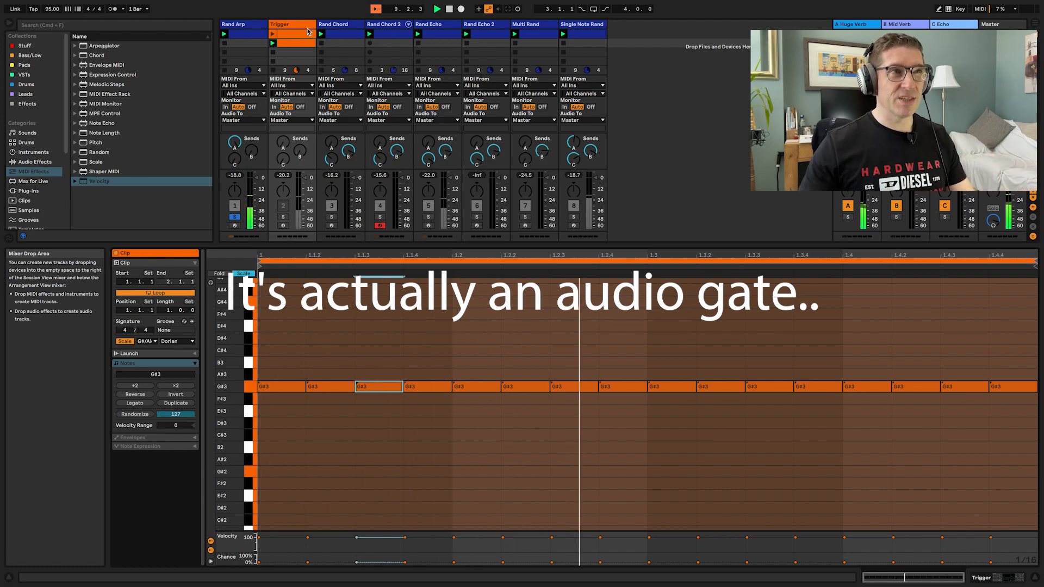
Launch the Trigger track's first clip for comparison, relaunch the second one, and return to the device view
click(272, 34)
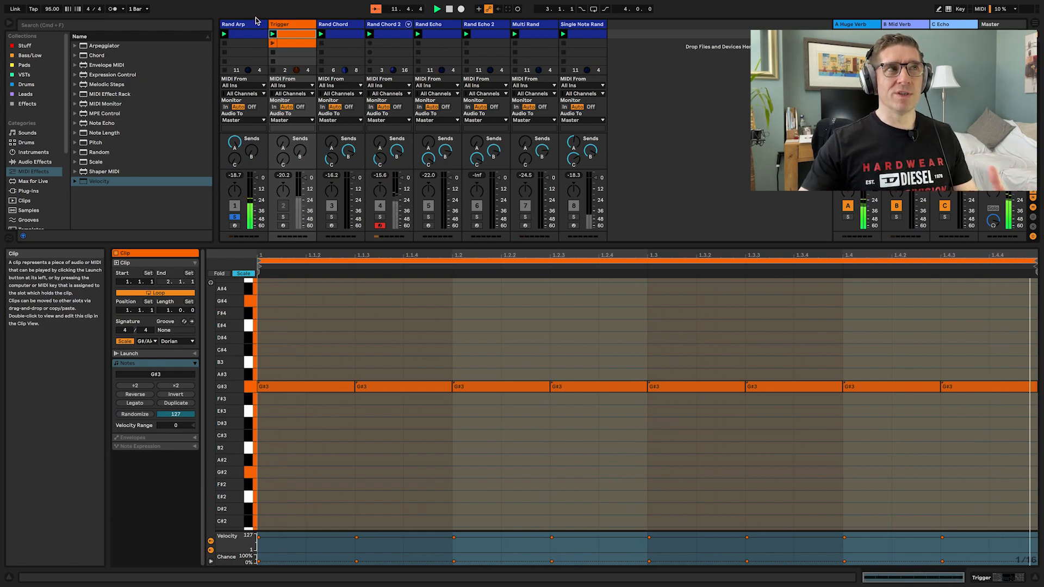
click(273, 44)
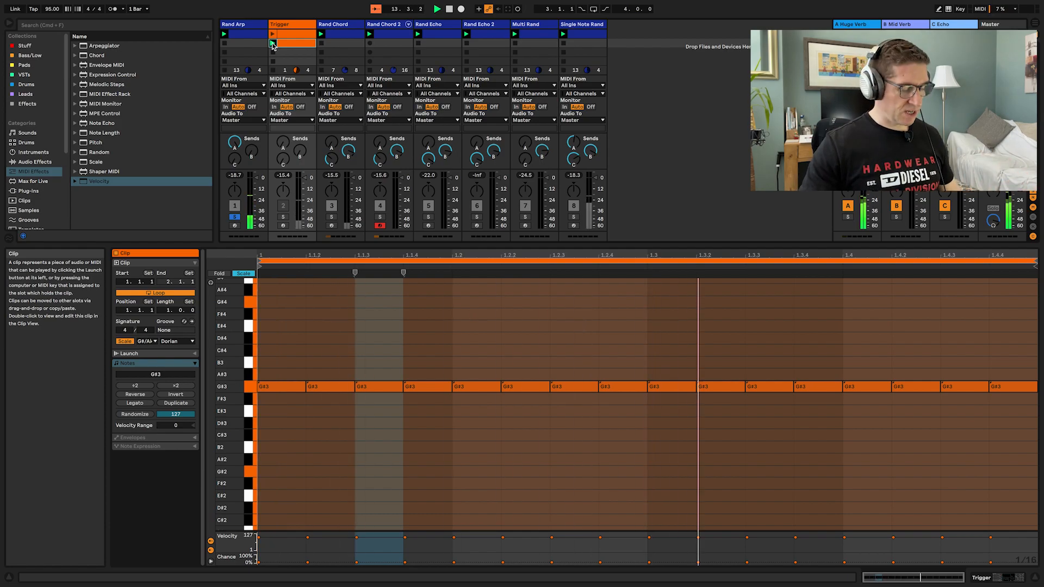
key(shift+Tab)
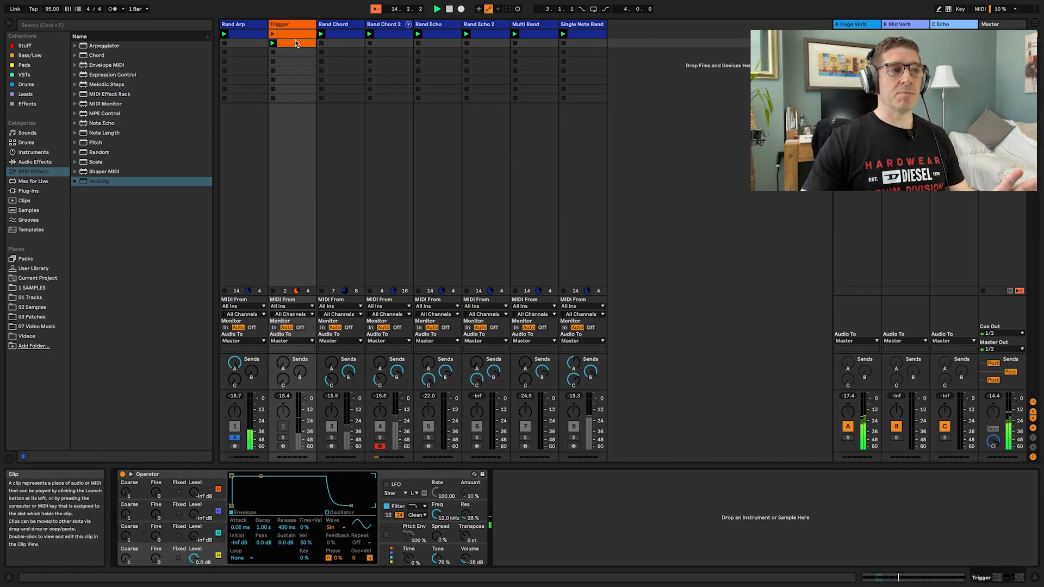
Examine the Gate's sidechain source choices on the Rand Arp track, keeping Trigger as the source
click(257, 133)
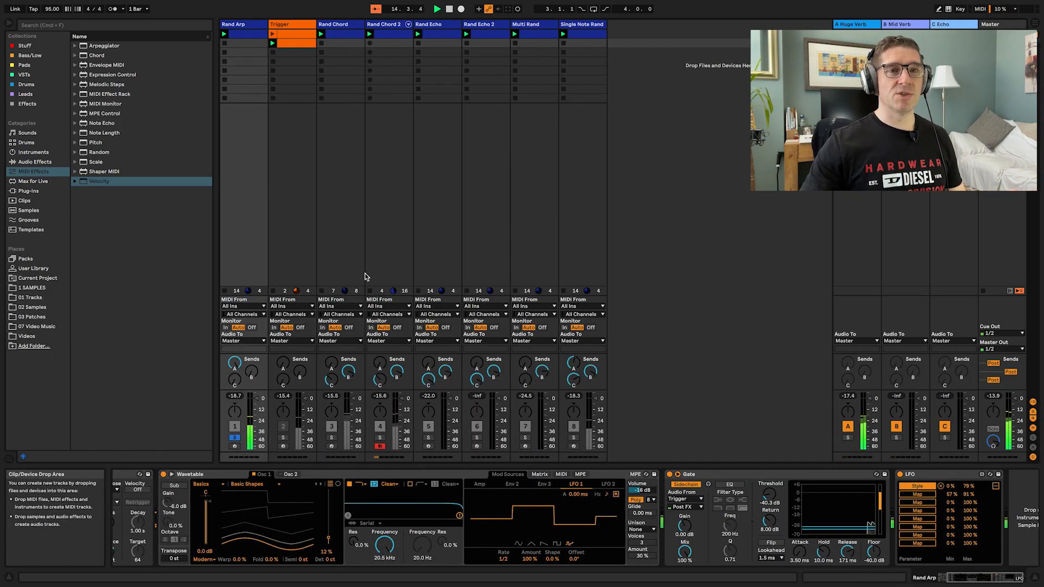
click(694, 499)
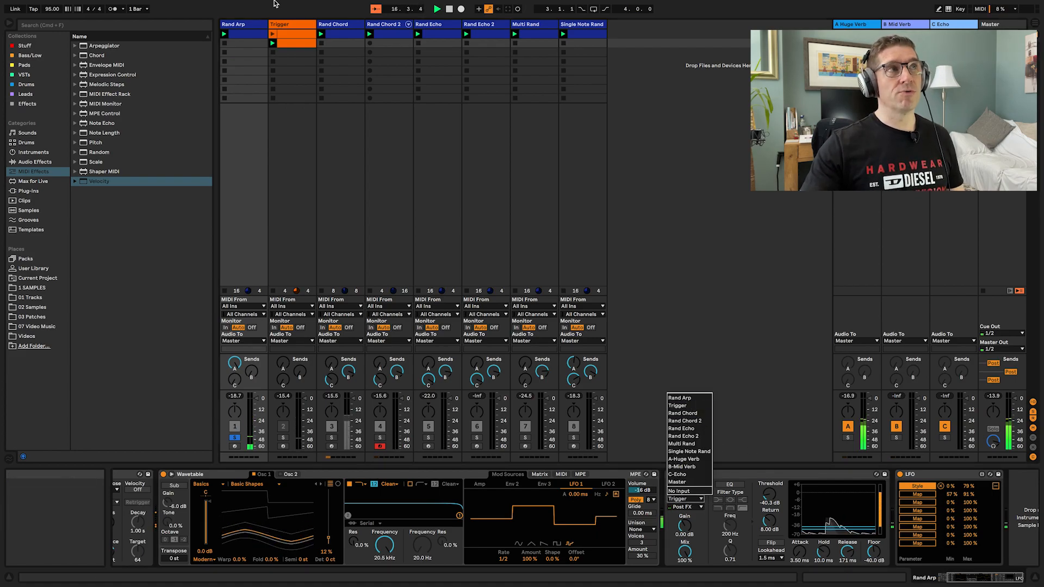
click(763, 428)
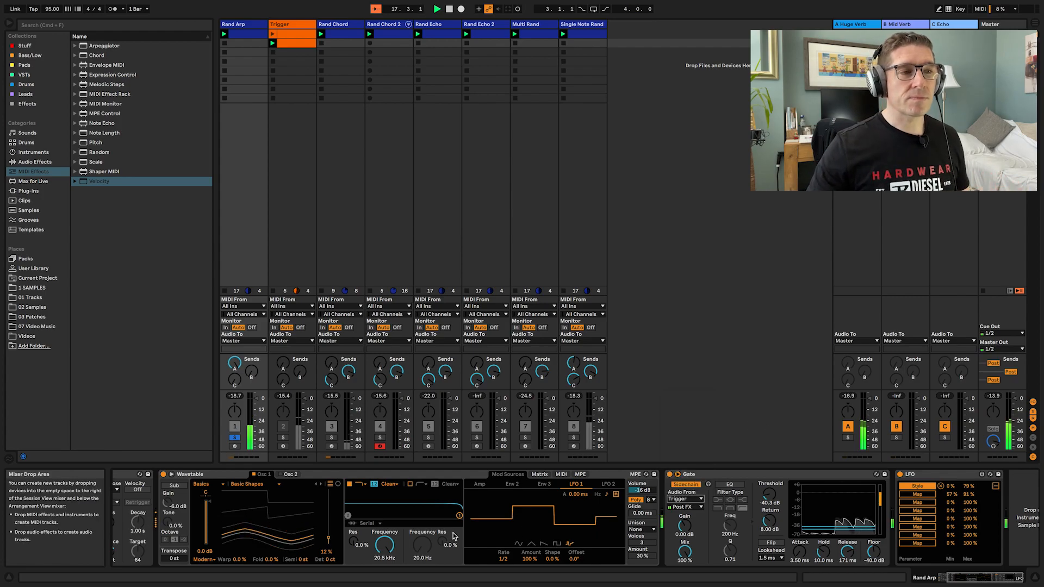
scroll(267, 524, left, 3)
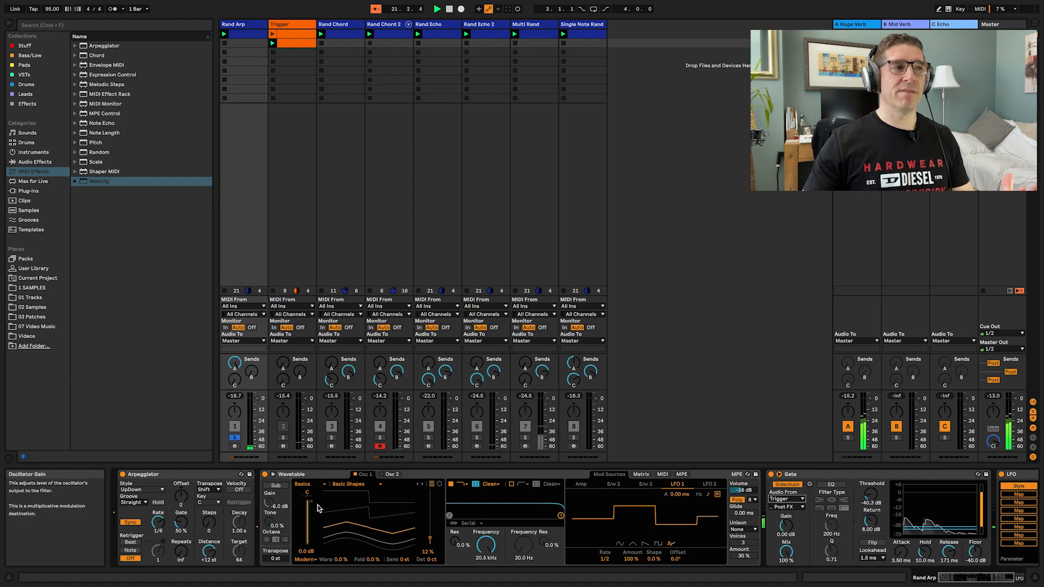
Examine the ValhallaSupermassive reverb settings on the A-Huge Verb return, and close the plug-in window
click(851, 199)
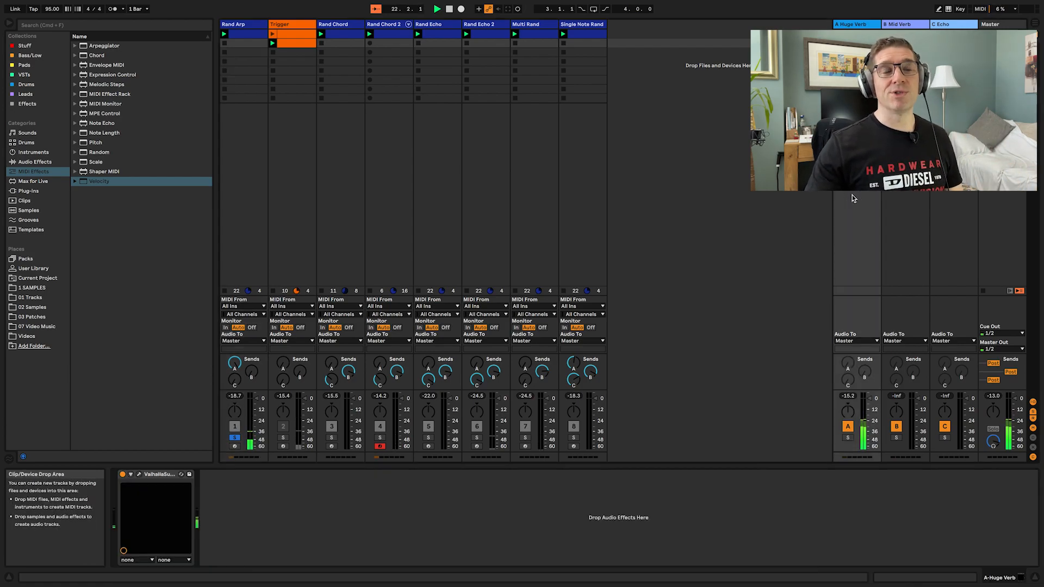
click(140, 475)
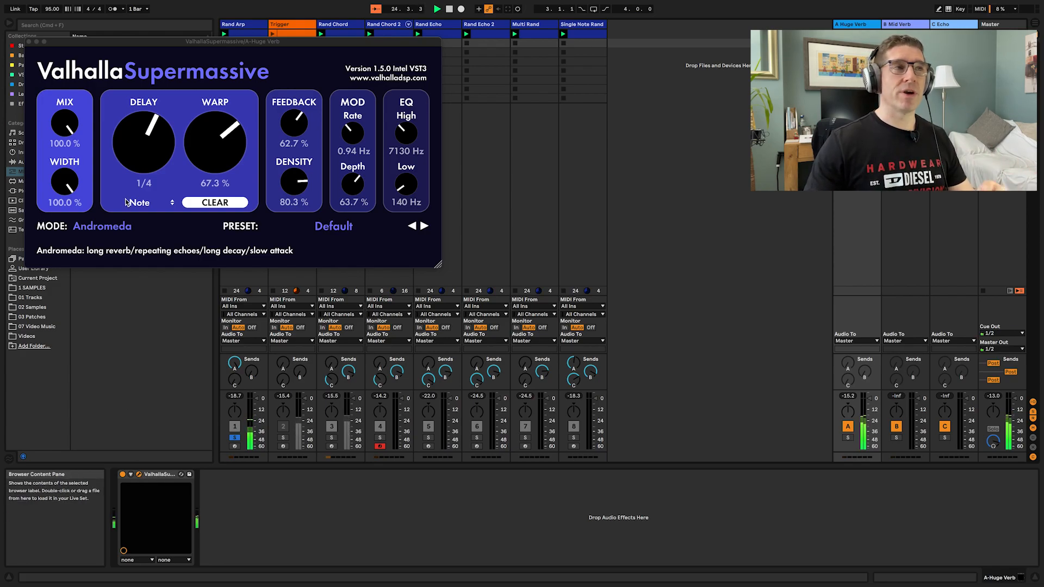
click(29, 42)
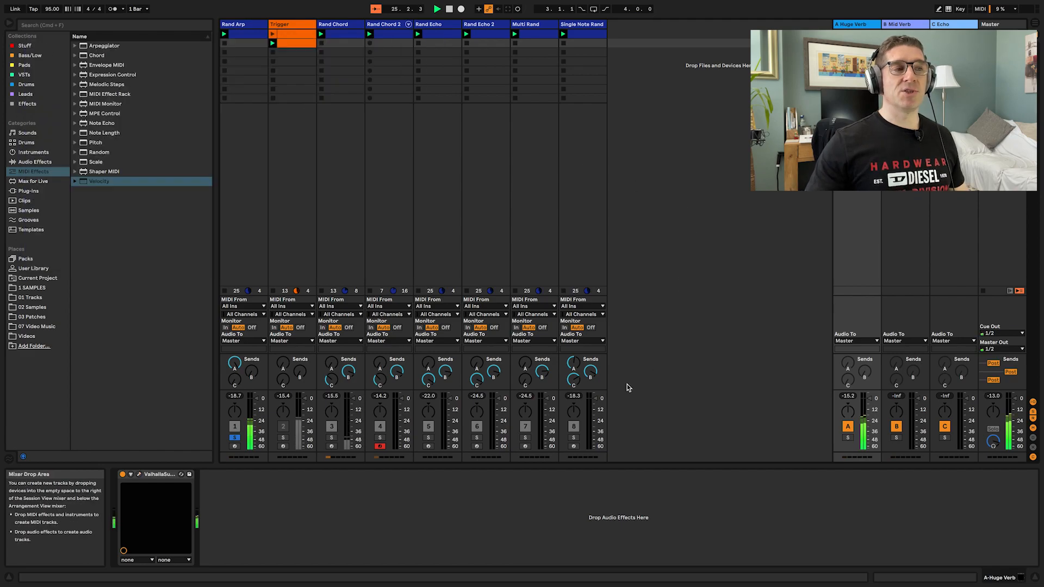
Open the Rand Arp clip, select all its notes from G#3 to F#4, and examine their chance value
click(244, 256)
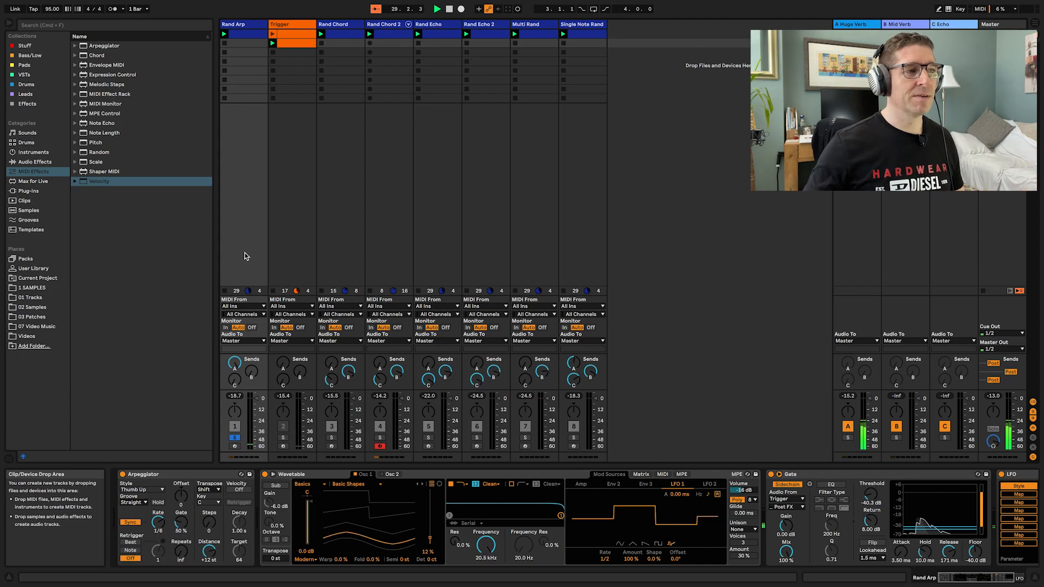
double_click(256, 36)
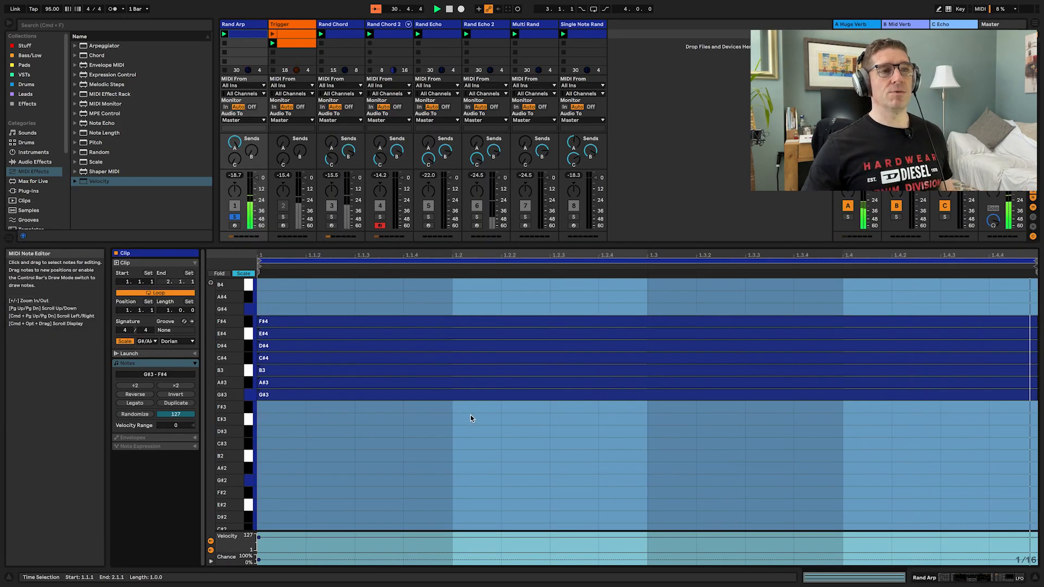
drag(471, 416, 462, 322)
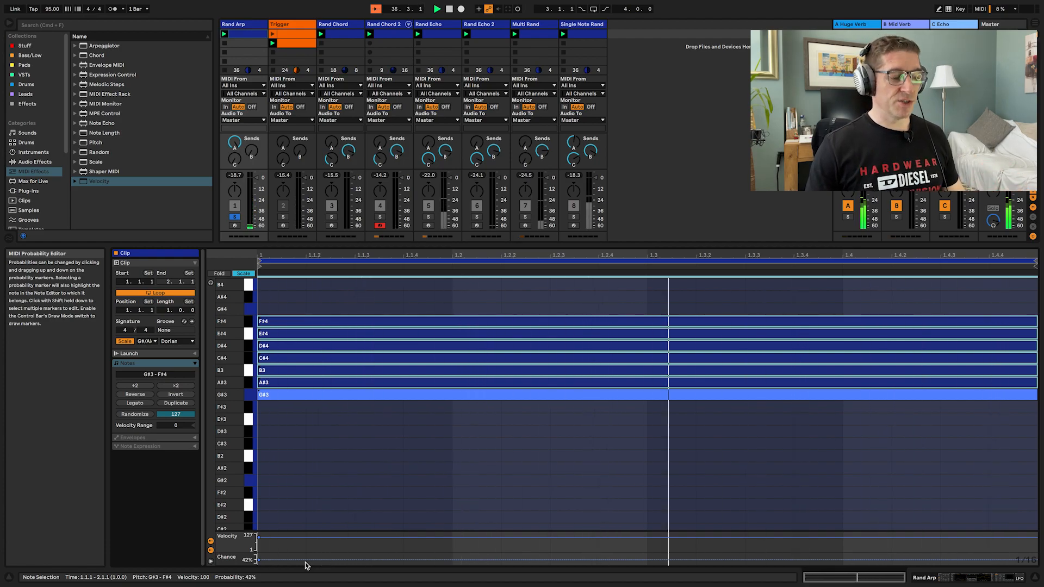
key(shift+Tab)
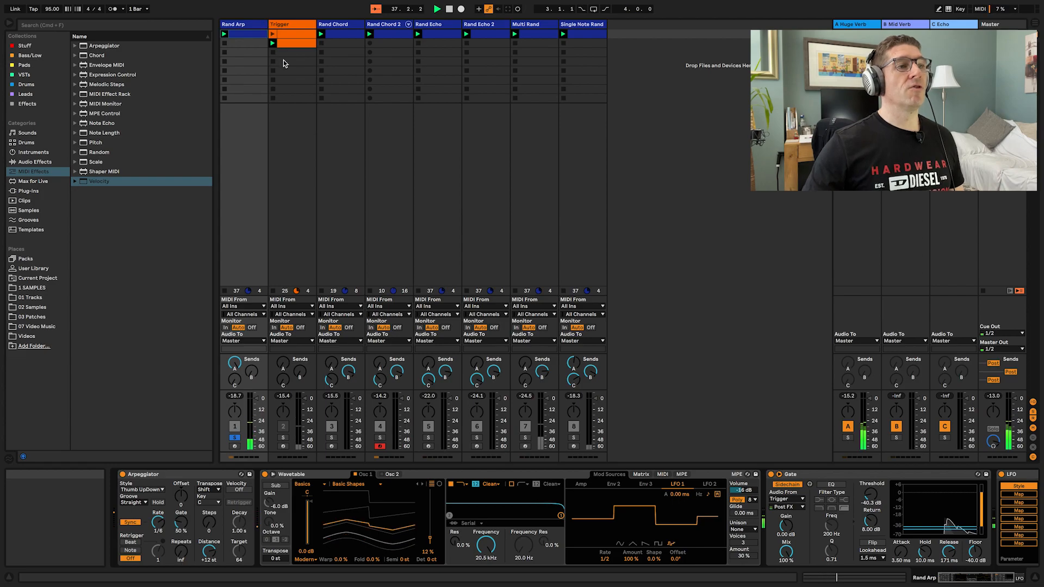
Bypass the Gate on Rand Arp to hear the ungated arpeggio, and recheck the notes in its clip
click(771, 474)
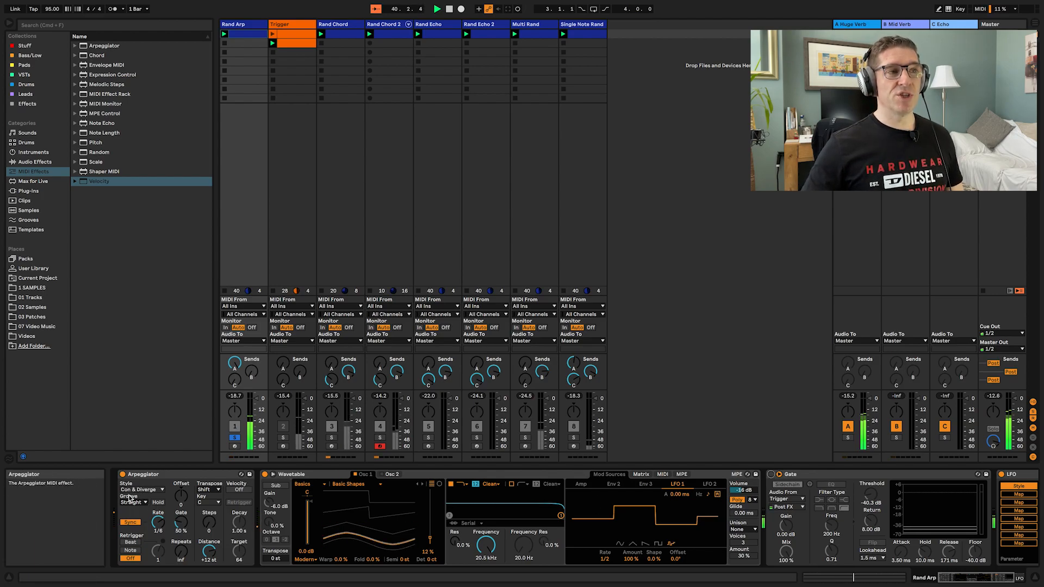
click(245, 34)
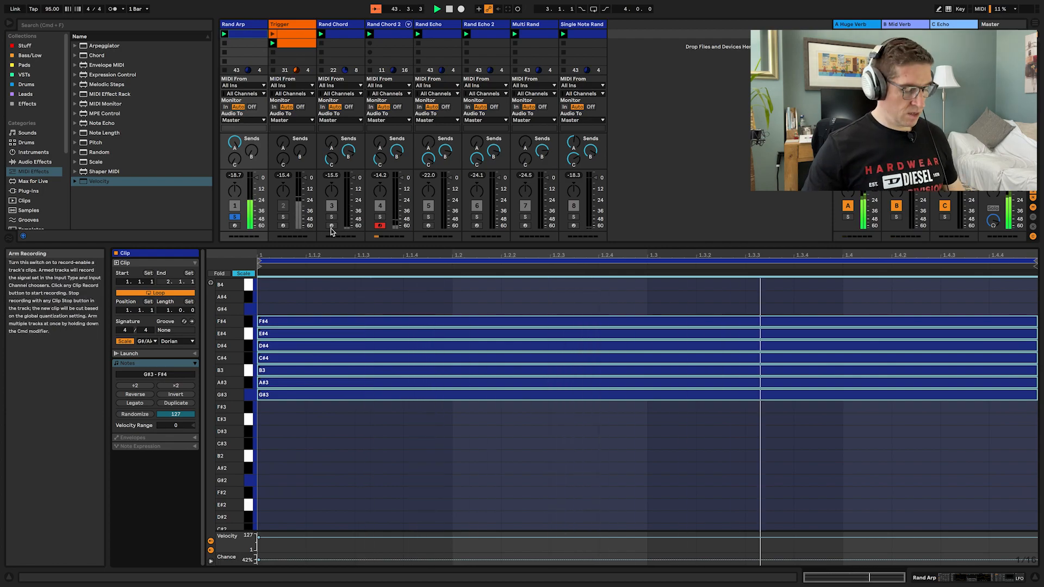
key(shift+Tab)
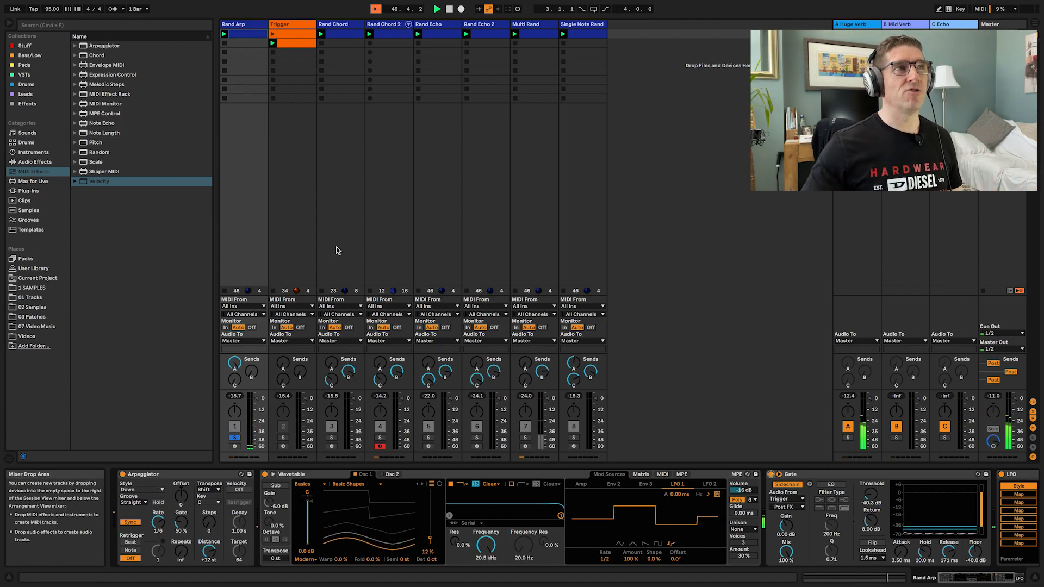
Solo the Rand Chord track and locate its Random device among the MIDI effects in the browser
click(296, 211)
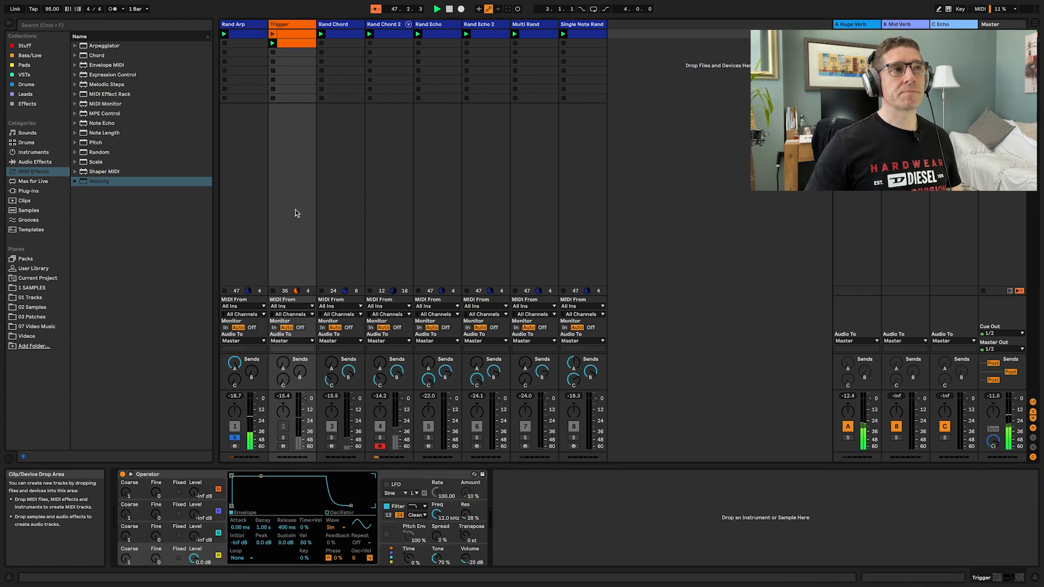
click(351, 144)
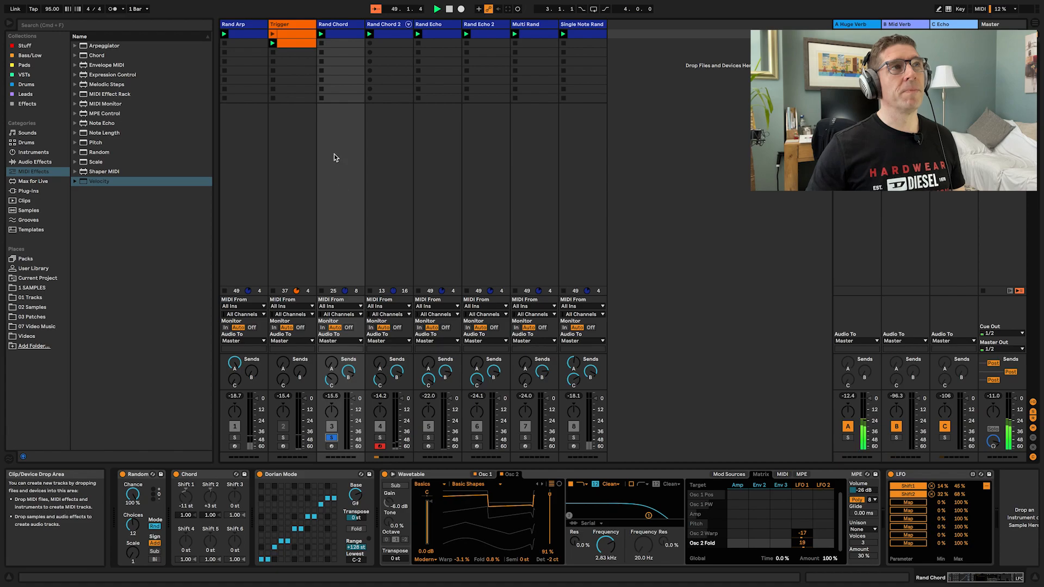
click(336, 24)
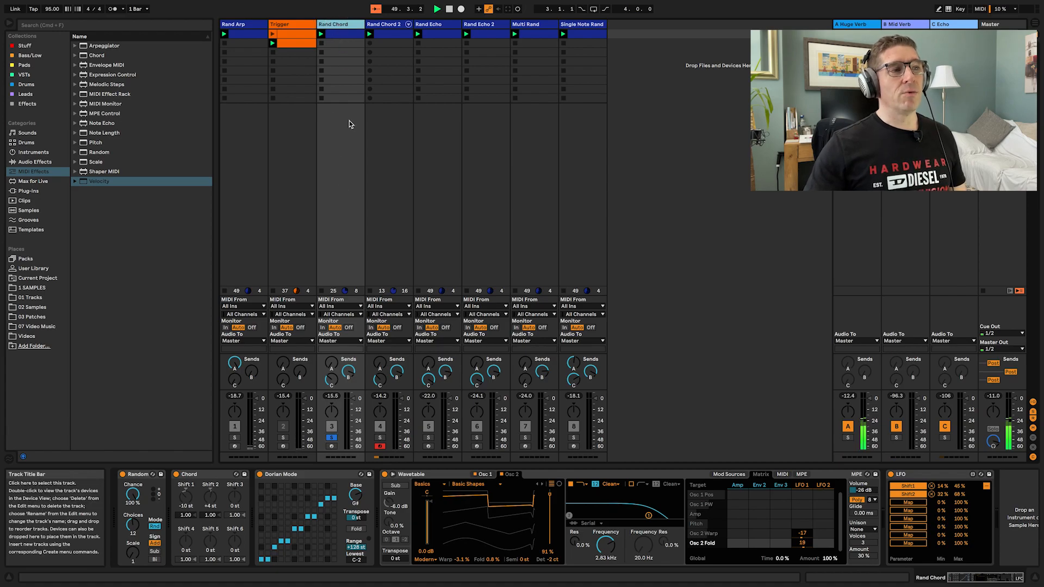
click(138, 474)
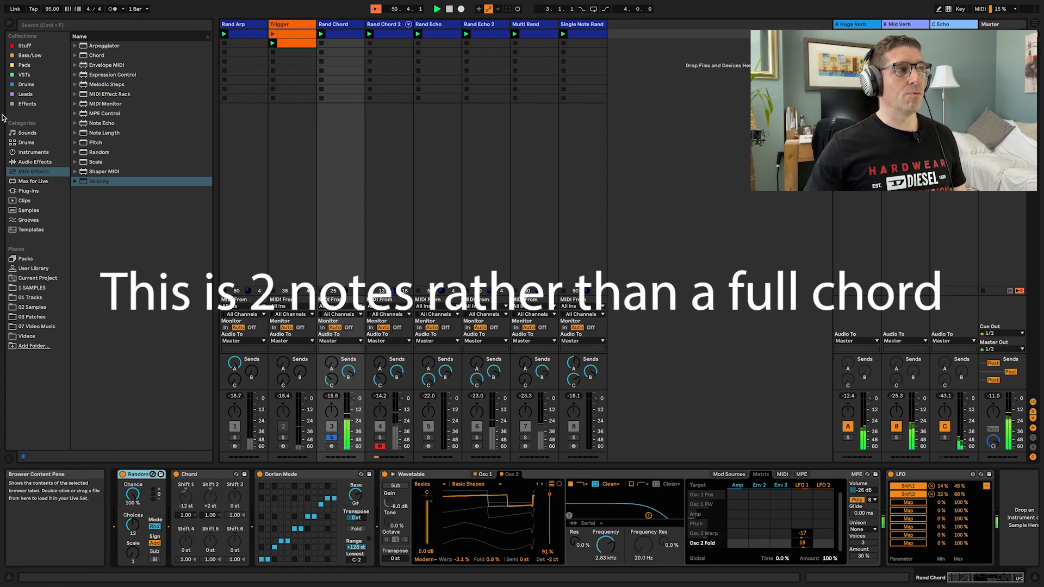
click(85, 155)
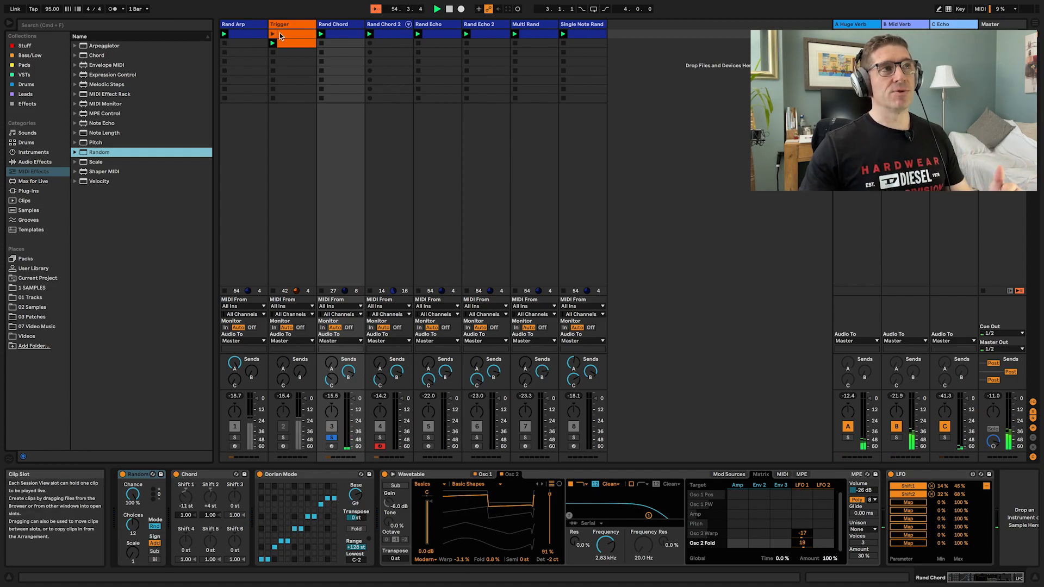
Open the Rand Chord clip, select both G#3 notes, and examine their chance value
click(358, 34)
drag(816, 482, 515, 353)
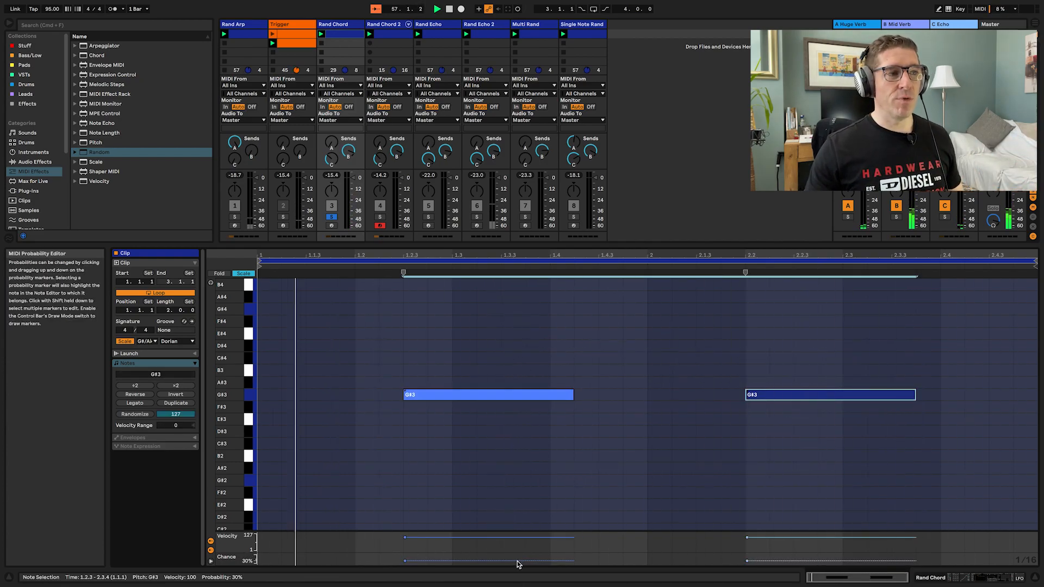
key(shift+Tab)
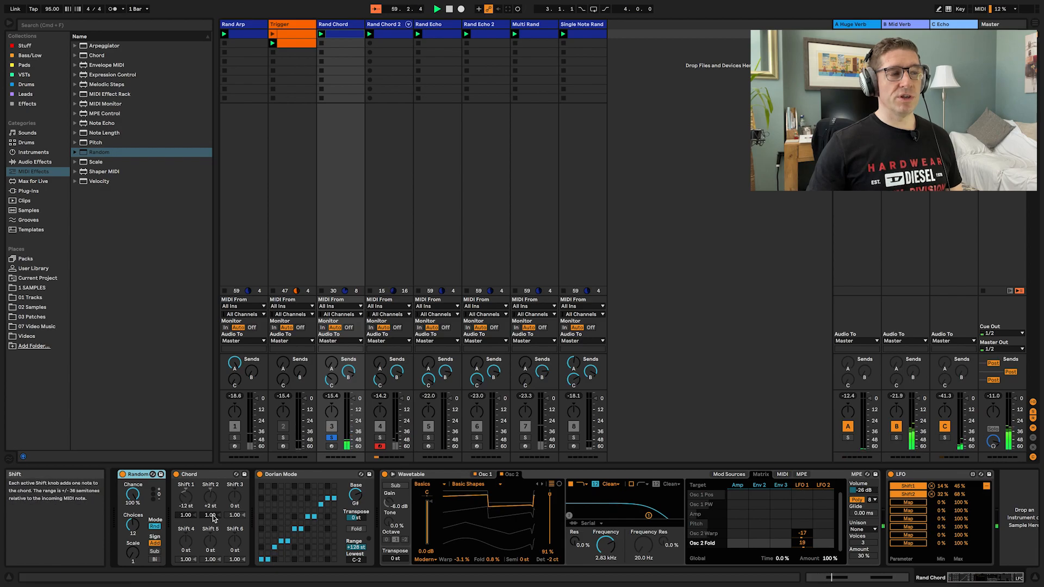
Locate the Chord effect in the browser and examine the LFO controlling its Shift 1 and Shift 2 amounts
click(218, 475)
click(99, 56)
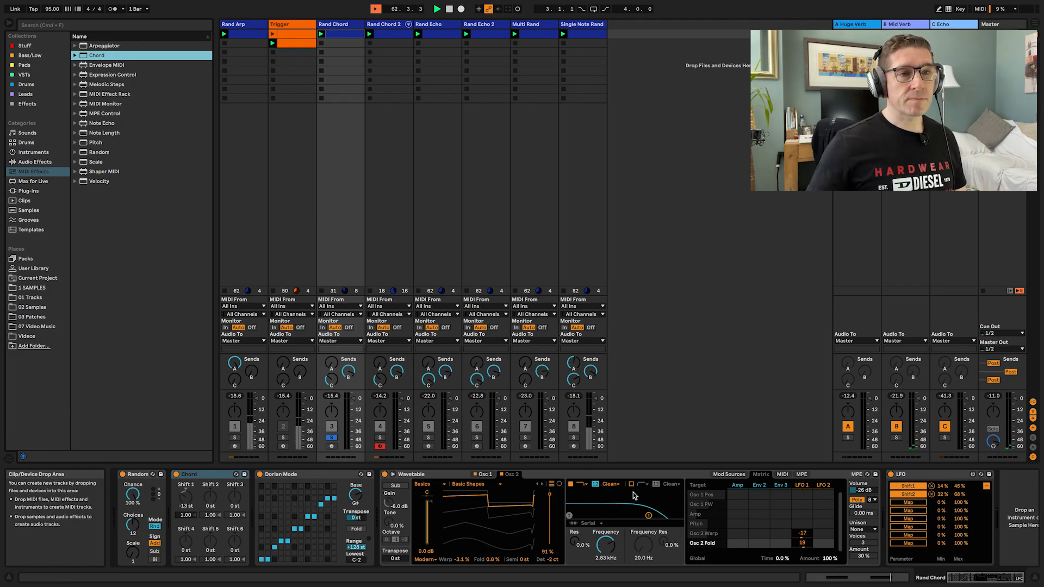
scroll(647, 497, right, 1)
click(944, 481)
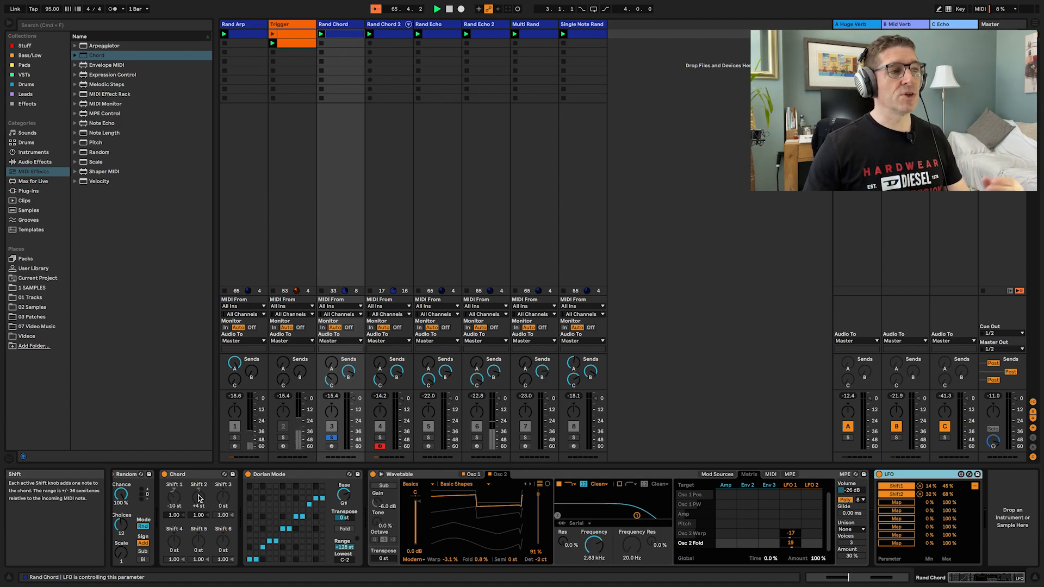
scroll(180, 493, left, 1)
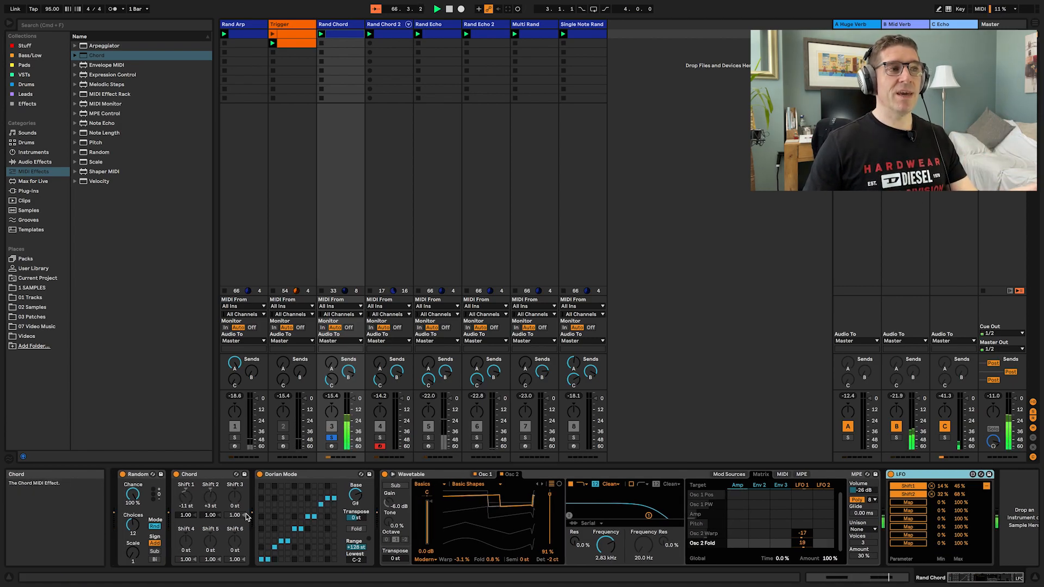
Locate the Scale effect behind Dorian Mode in the browser, and examine both Wavetable oscillators on Rand Chord
click(366, 503)
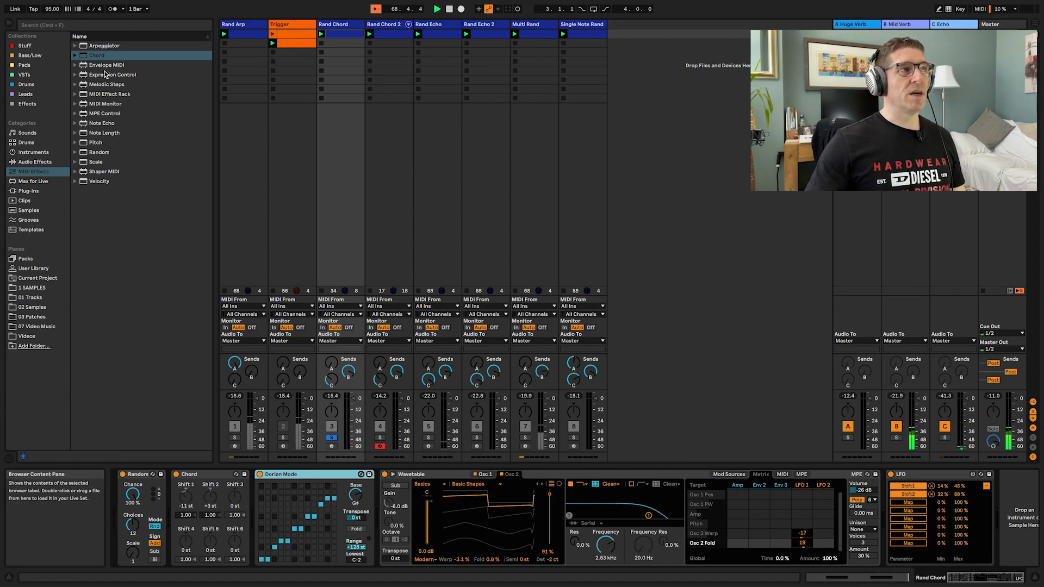
click(94, 162)
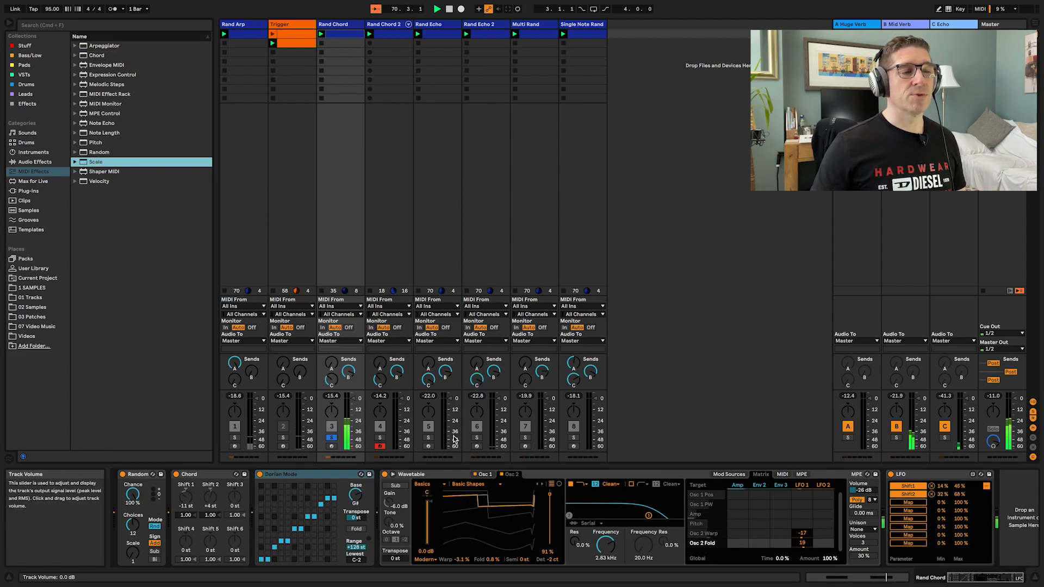
click(625, 481)
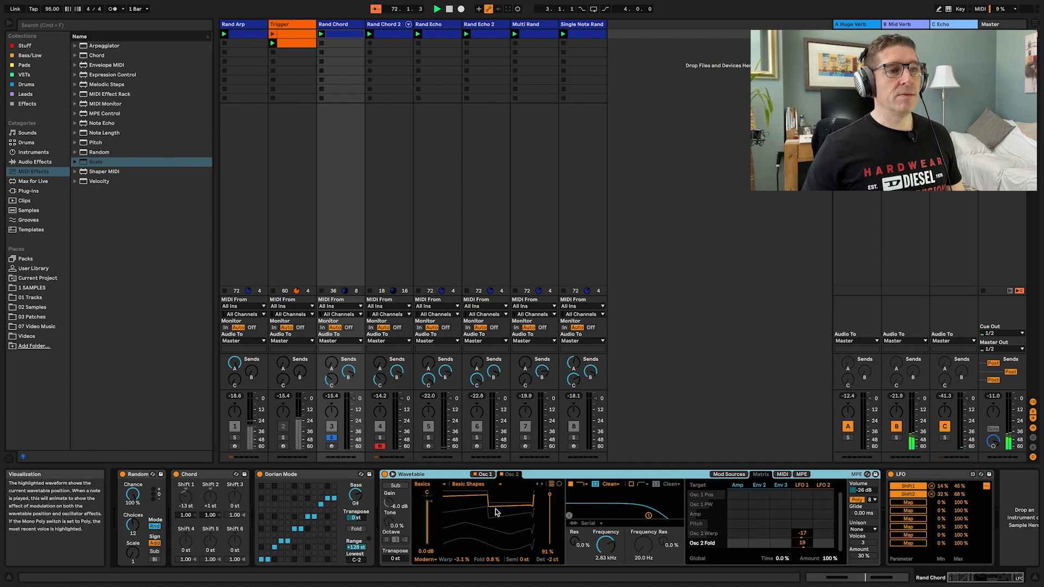
click(512, 475)
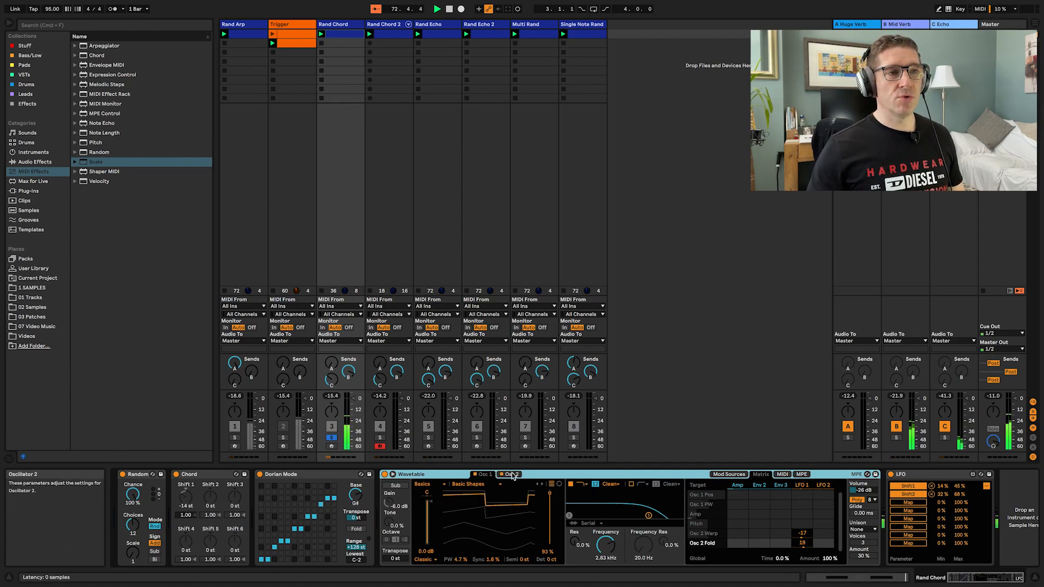
click(512, 475)
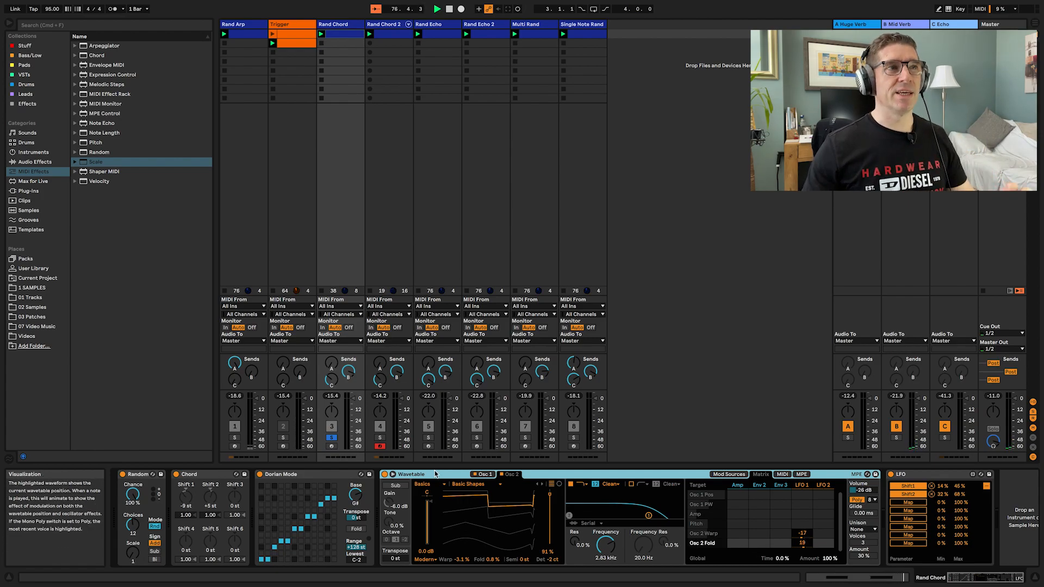
Solo the Rand Chord 2 track and examine its device chain with the Dorian Mode scale
click(380, 438)
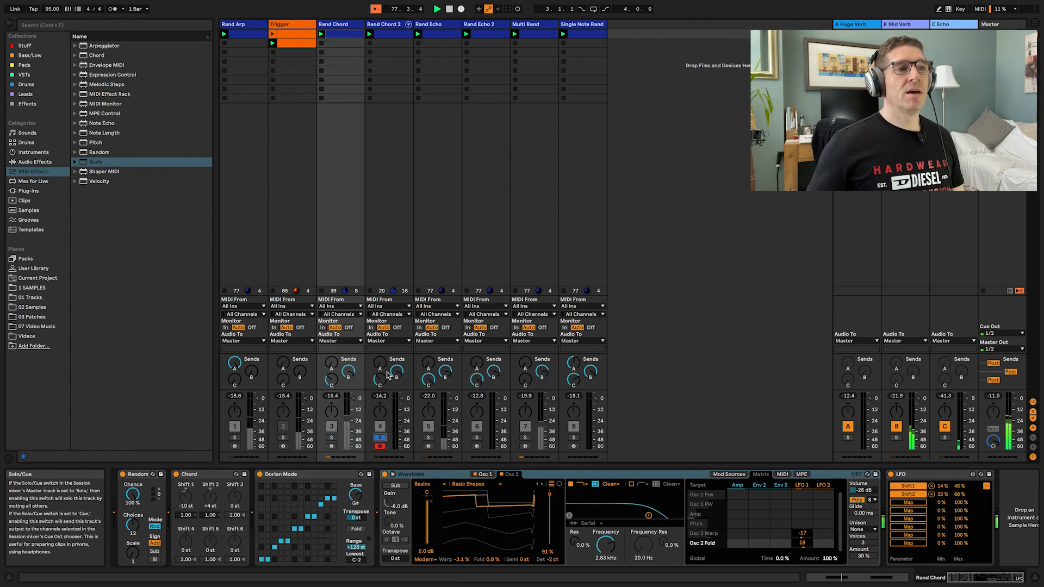
click(382, 227)
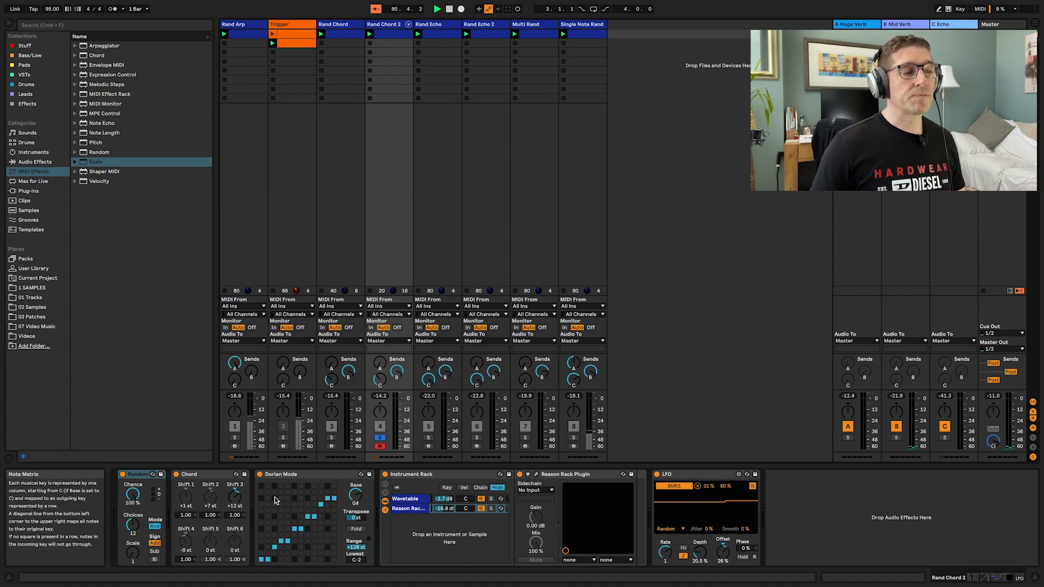
click(332, 475)
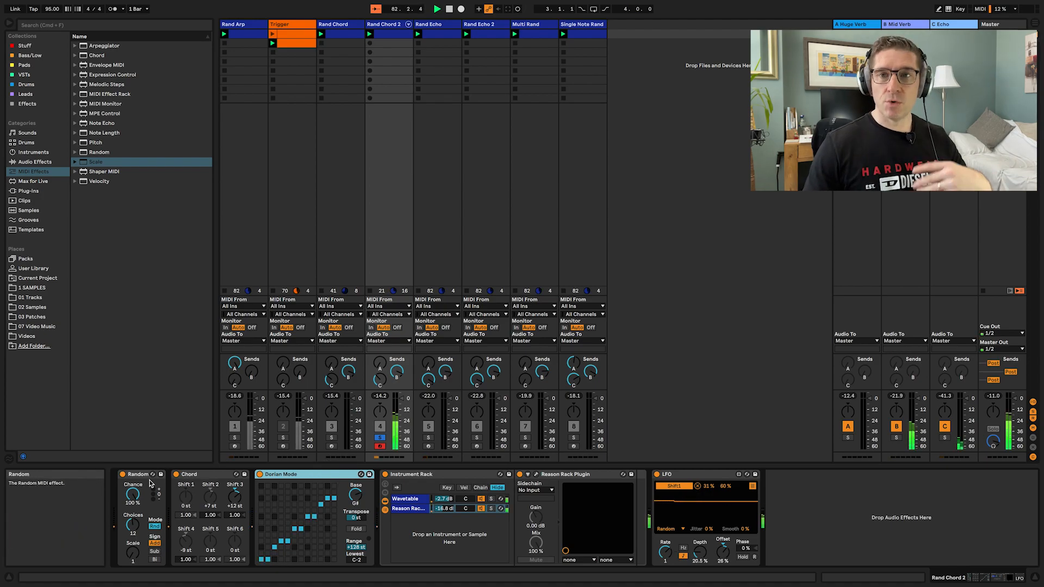
Examine the Wavetable and Reason Rack chains of Rand Chord 2's Instrument Rack, including the plugin's Humana patch, and close the plugin window
click(411, 500)
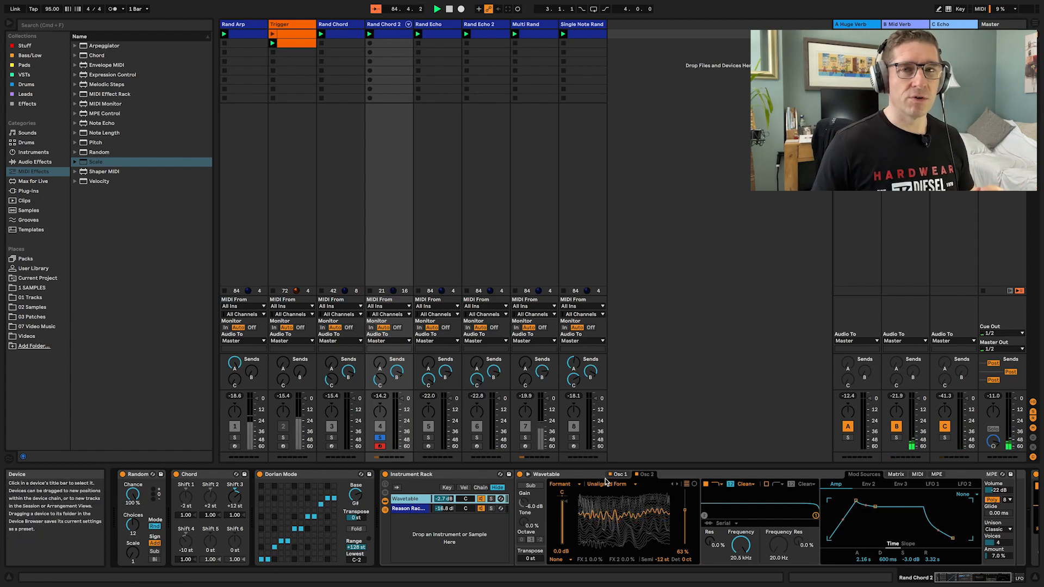
click(405, 509)
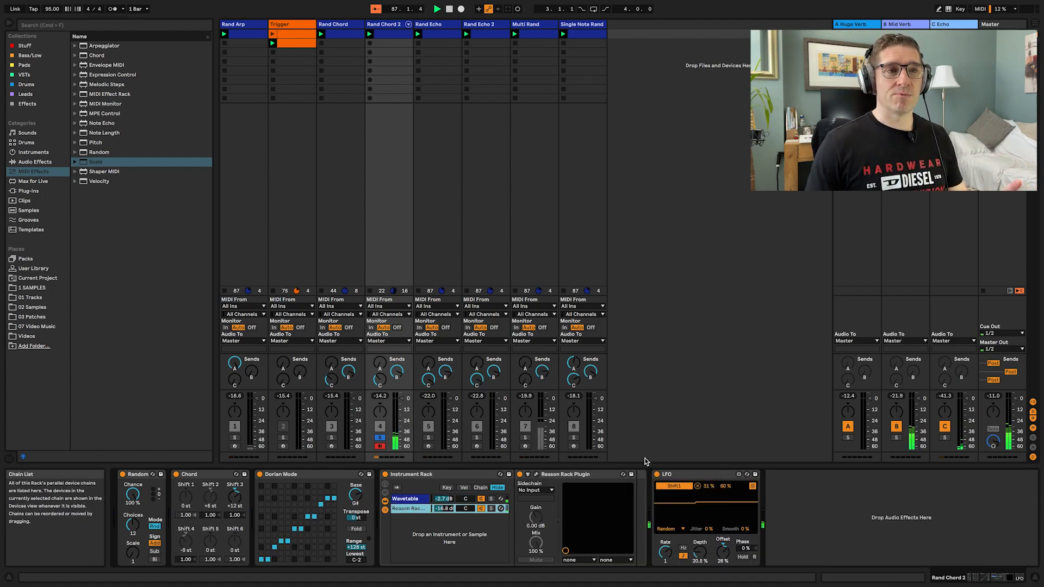
click(536, 475)
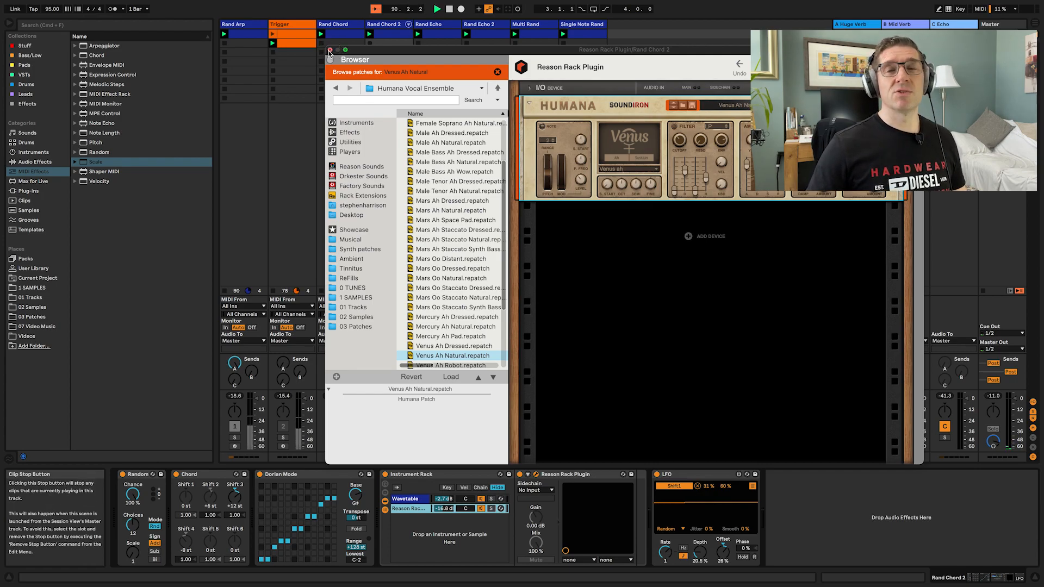
click(330, 50)
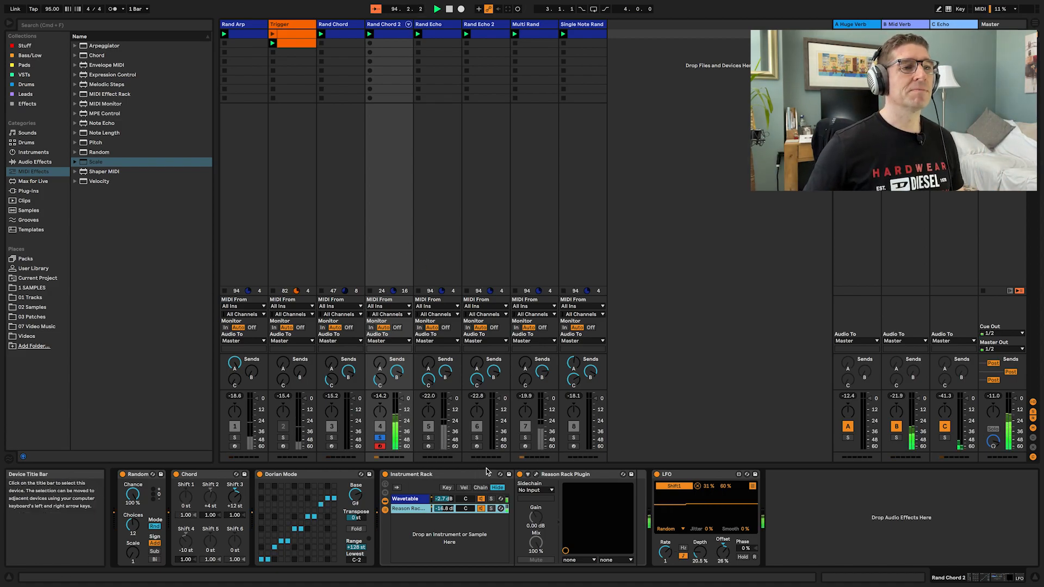
Examine how Env 2 and LFO 2 modulate the oscillator positions in Rand Chord 2's Wavetable, including the LFO 2 rate
click(452, 496)
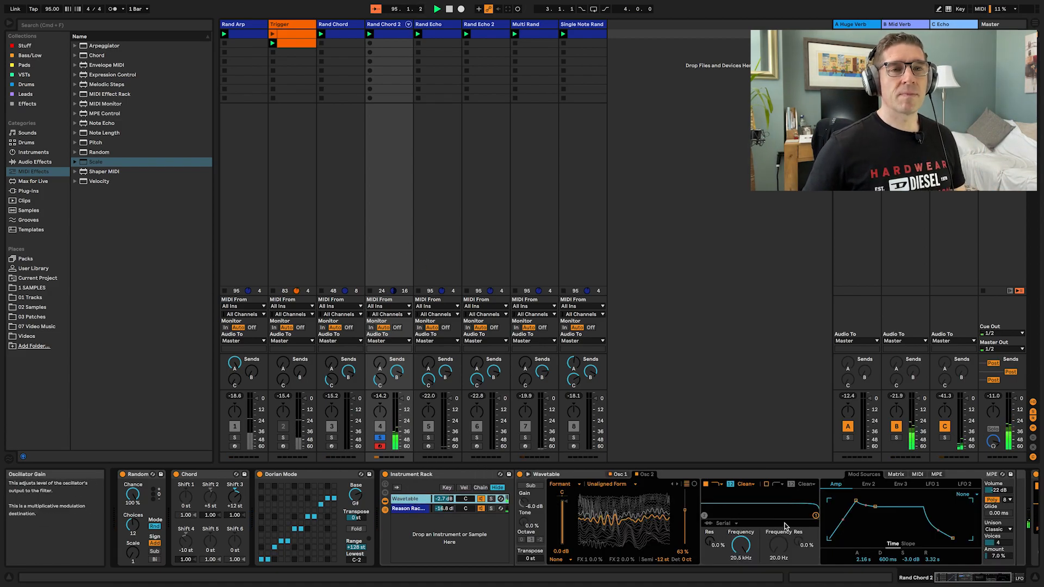
scroll(787, 526, right, 5)
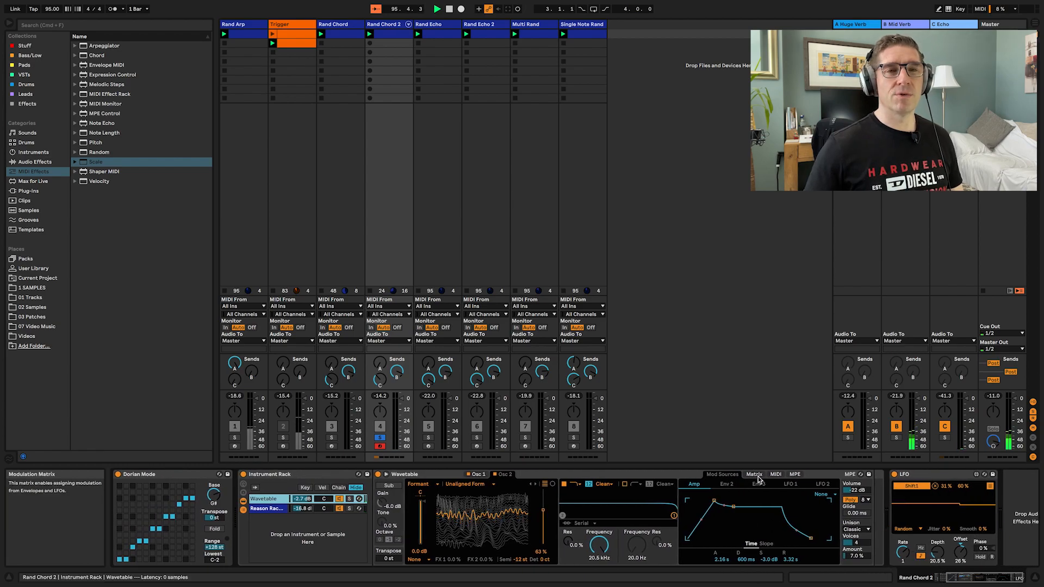
click(755, 474)
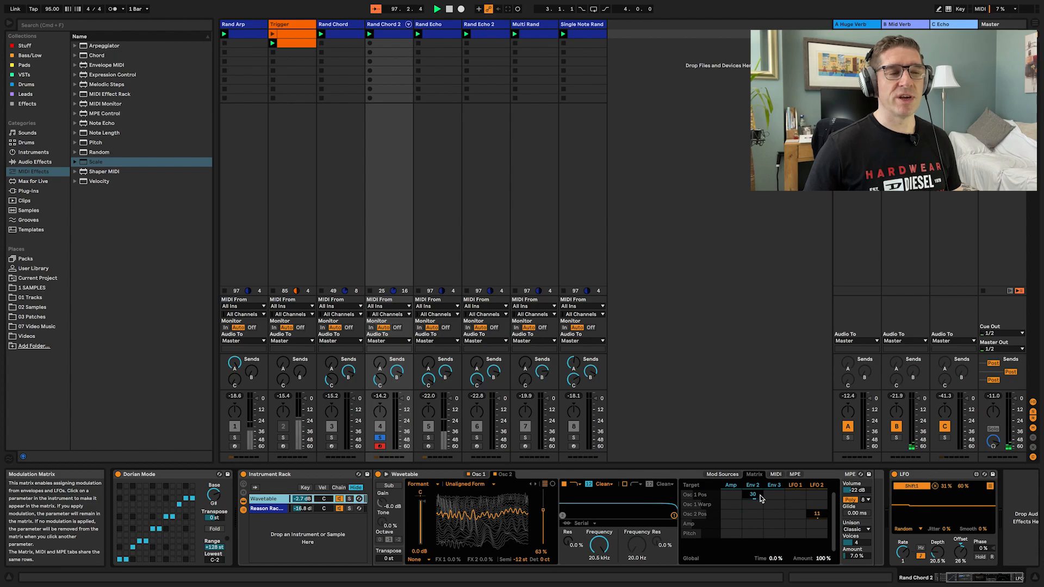
click(478, 474)
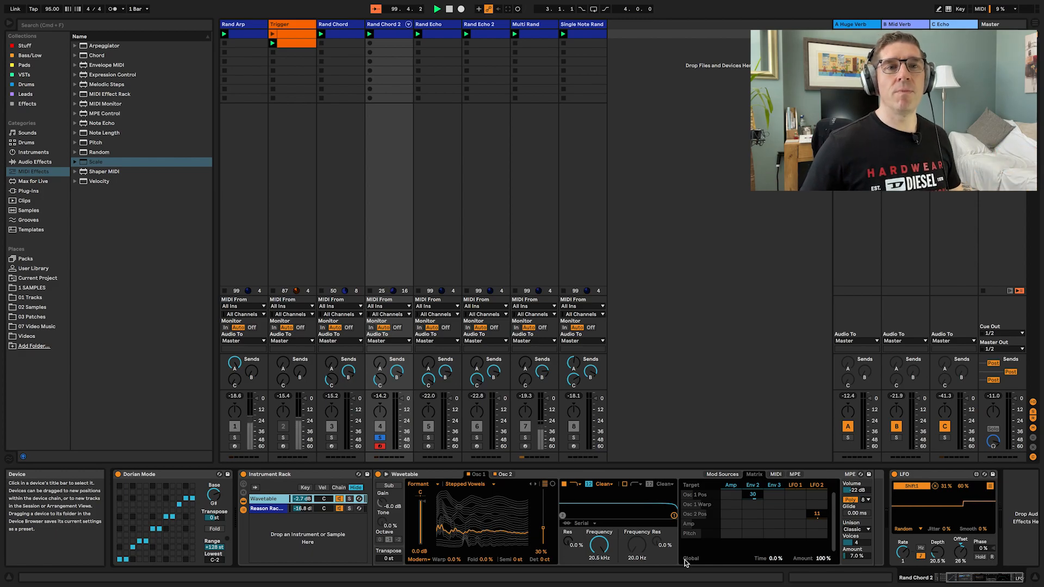
click(722, 475)
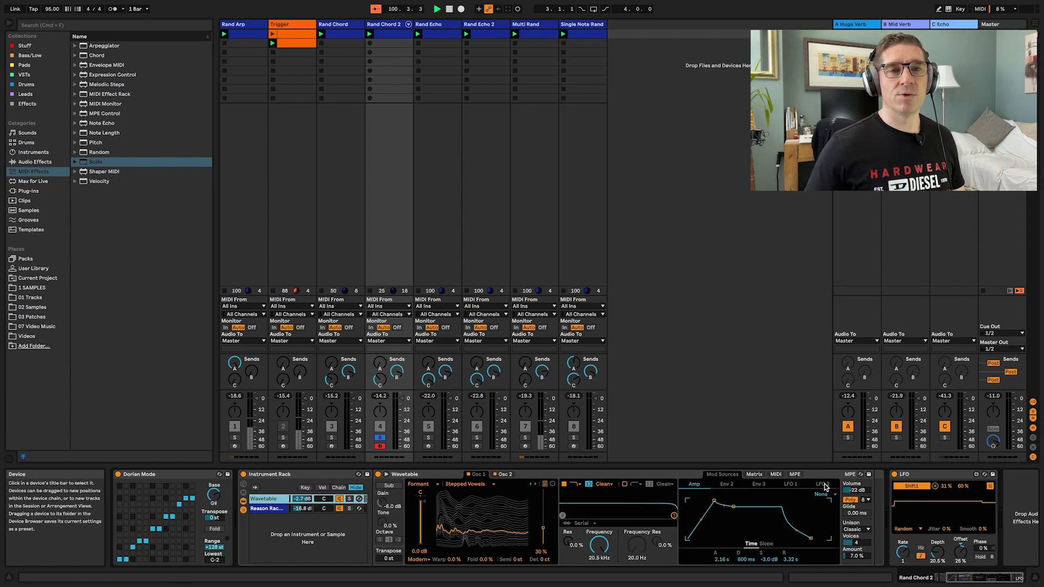
click(822, 484)
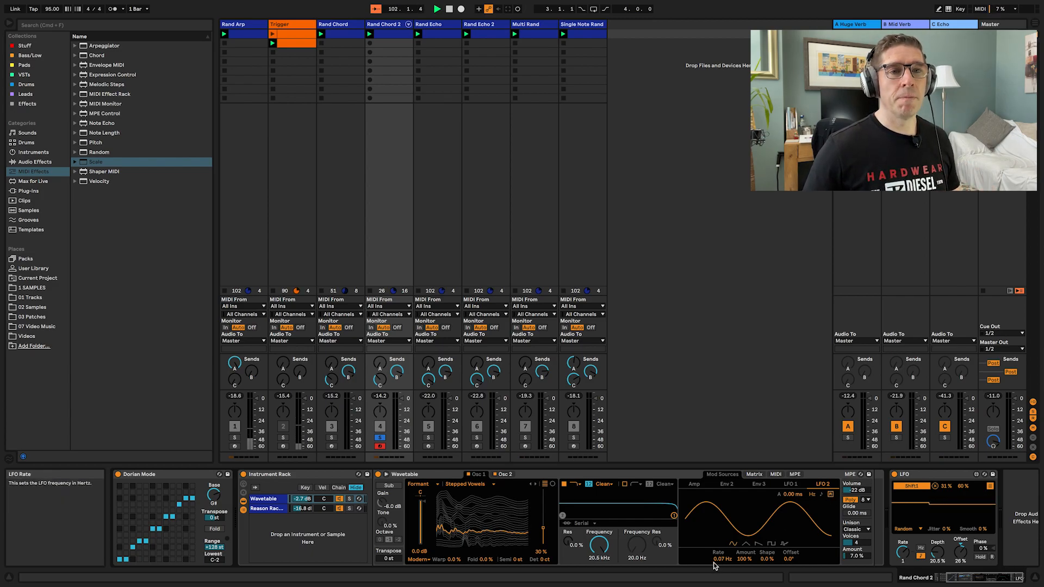
click(754, 475)
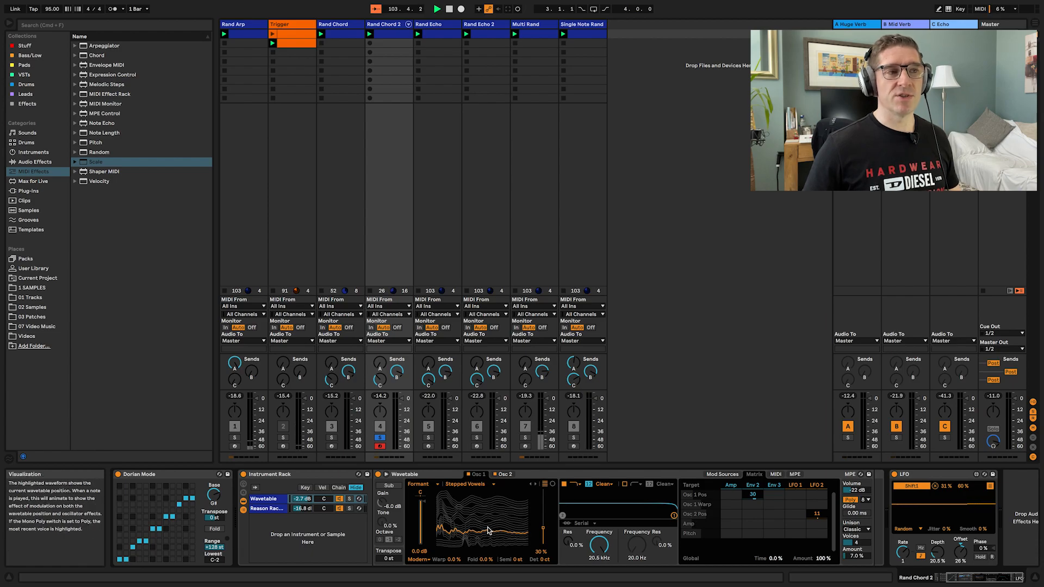
Examine the notes and their chance values in the Rand Chord 2 and Rand Echo clips
click(423, 243)
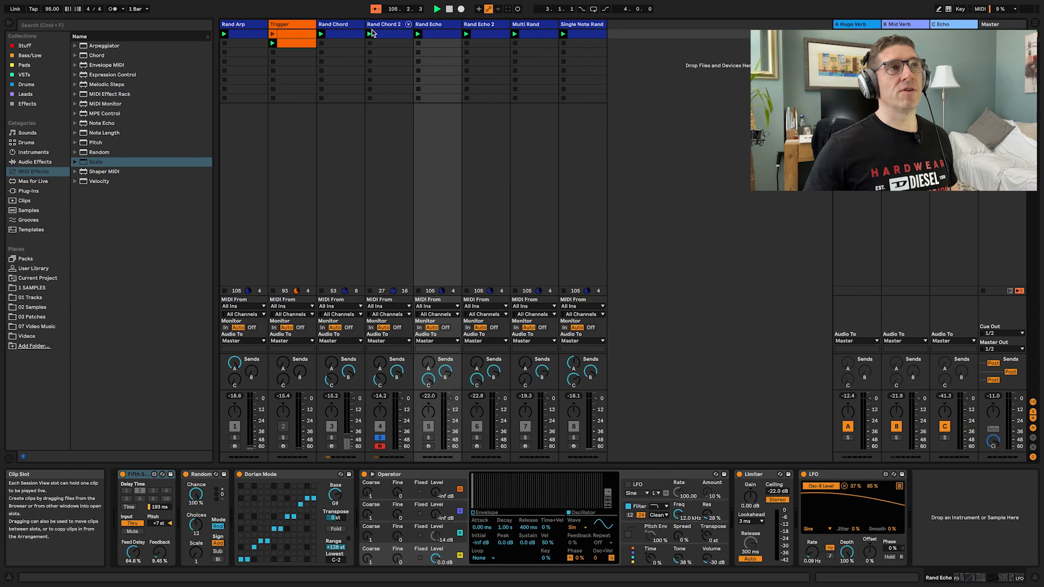
click(389, 33)
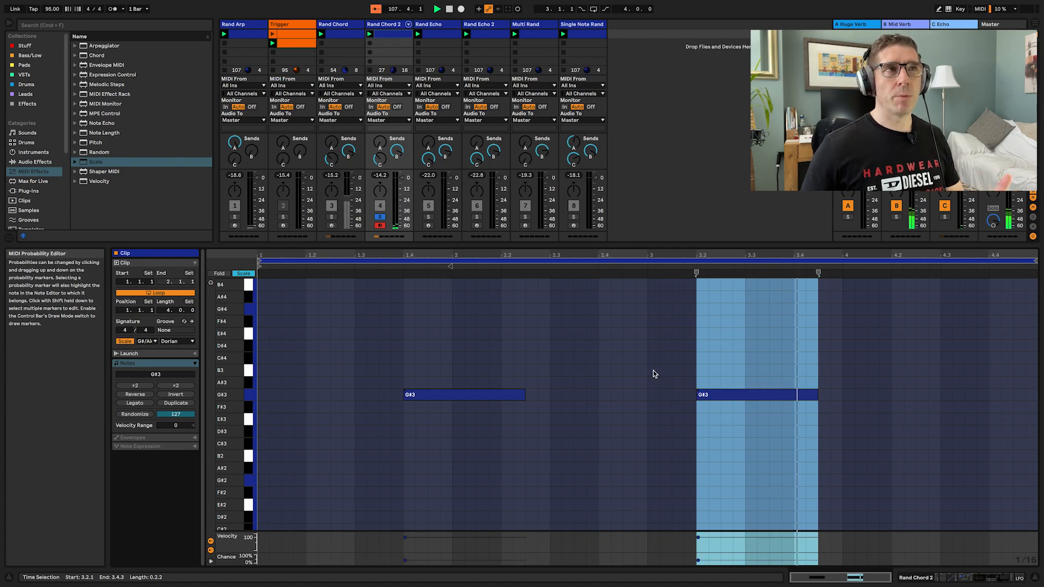
click(444, 25)
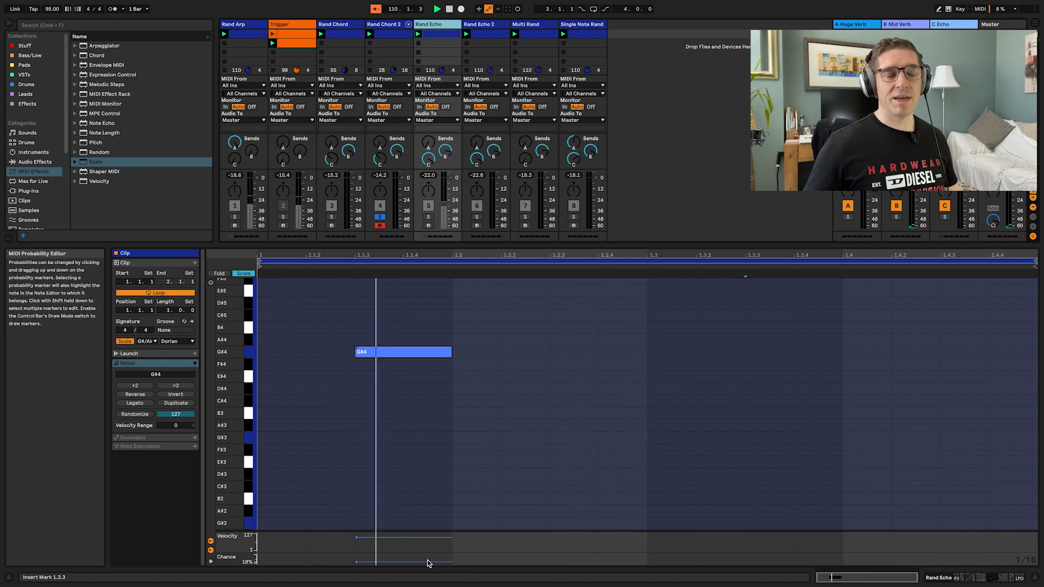
key(shift+Tab)
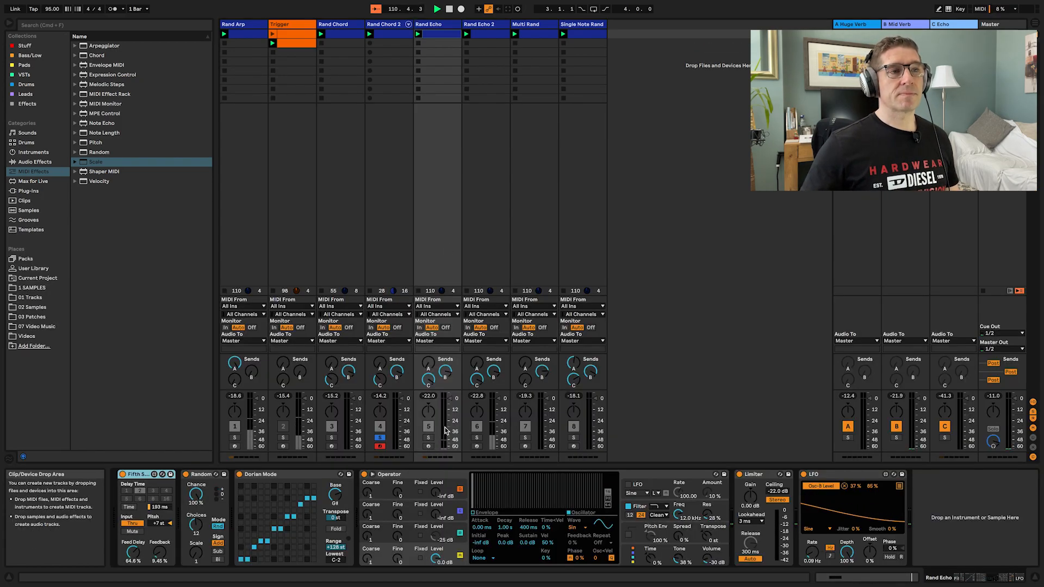
click(429, 438)
click(425, 254)
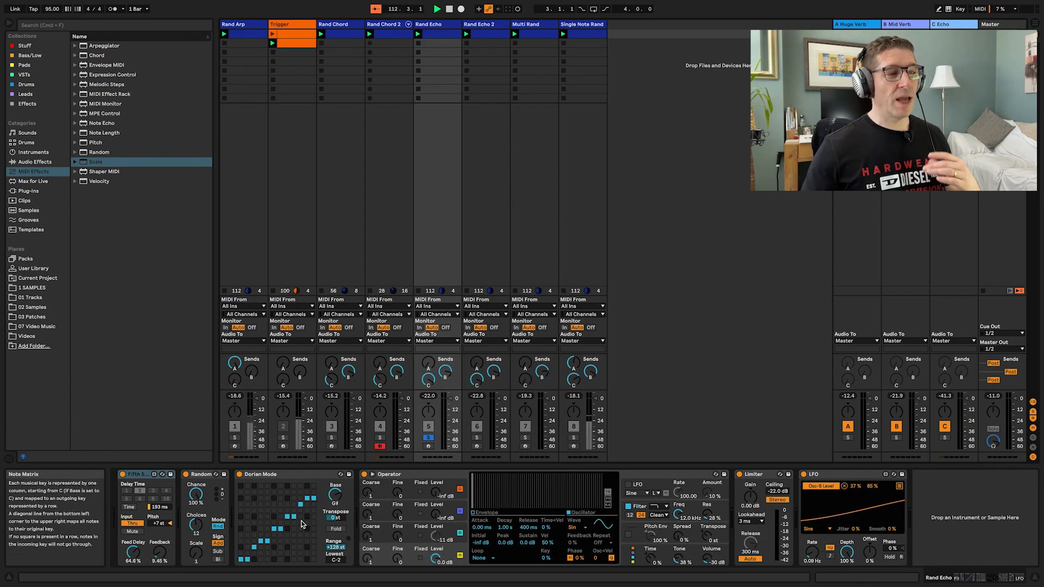
Expand the Note Echo presets in the browser, and point out the Random and Dorian Mode devices on Rand Echo
click(76, 124)
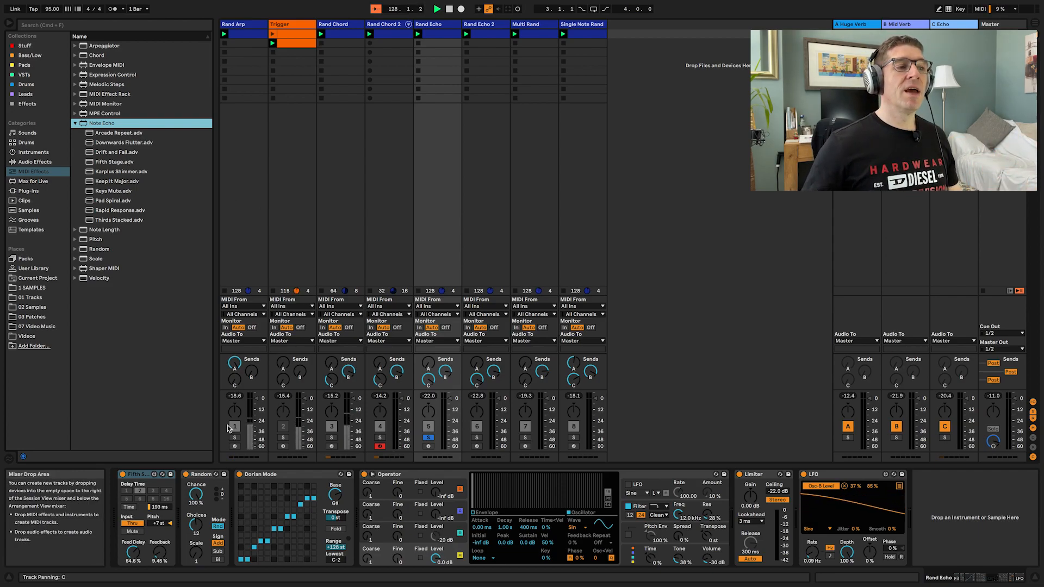
click(206, 477)
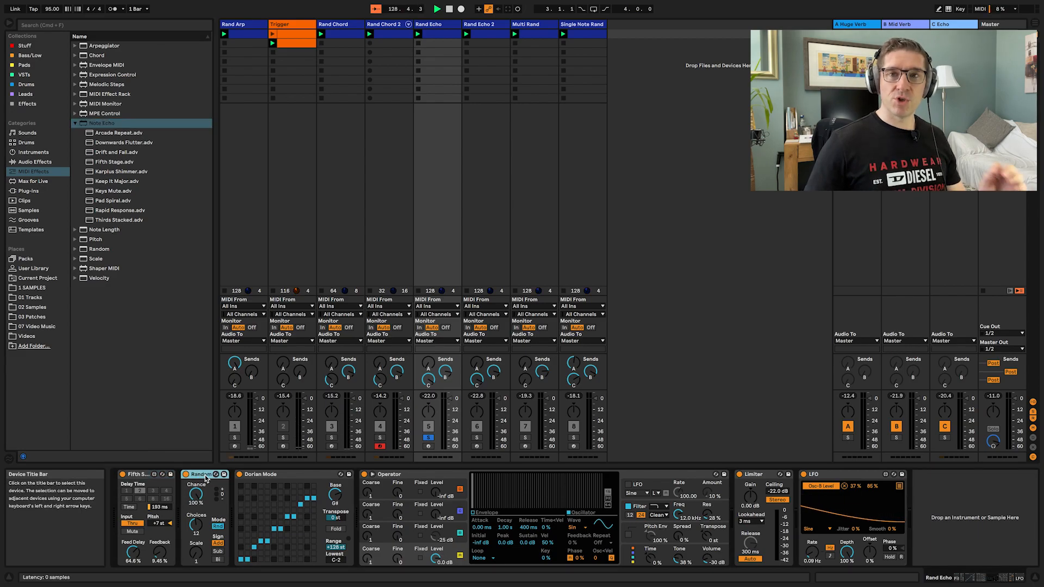
click(298, 475)
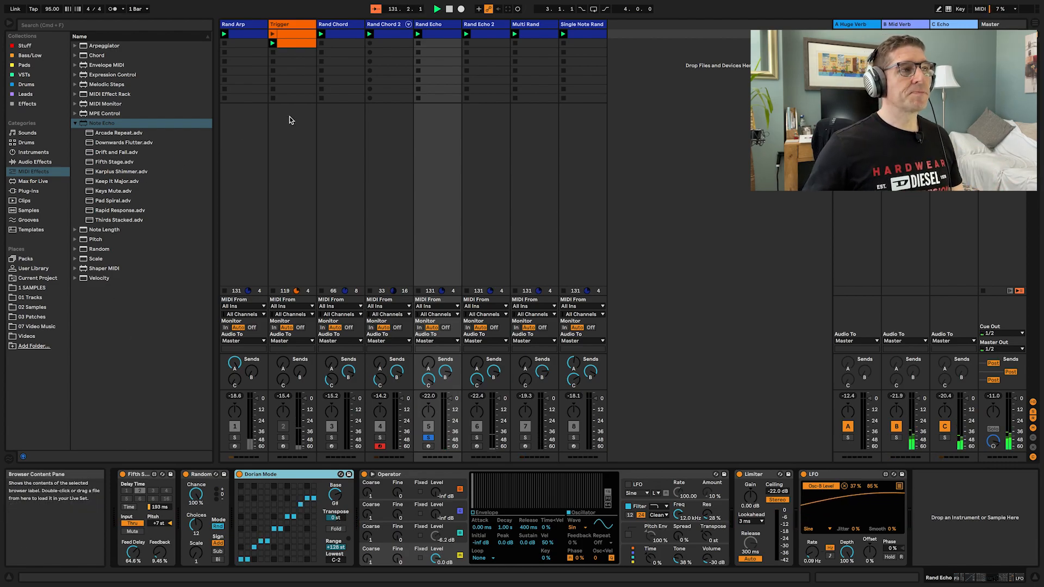
Compare the device chain on Multi Rand with the one on Rand Echo
click(472, 187)
click(450, 244)
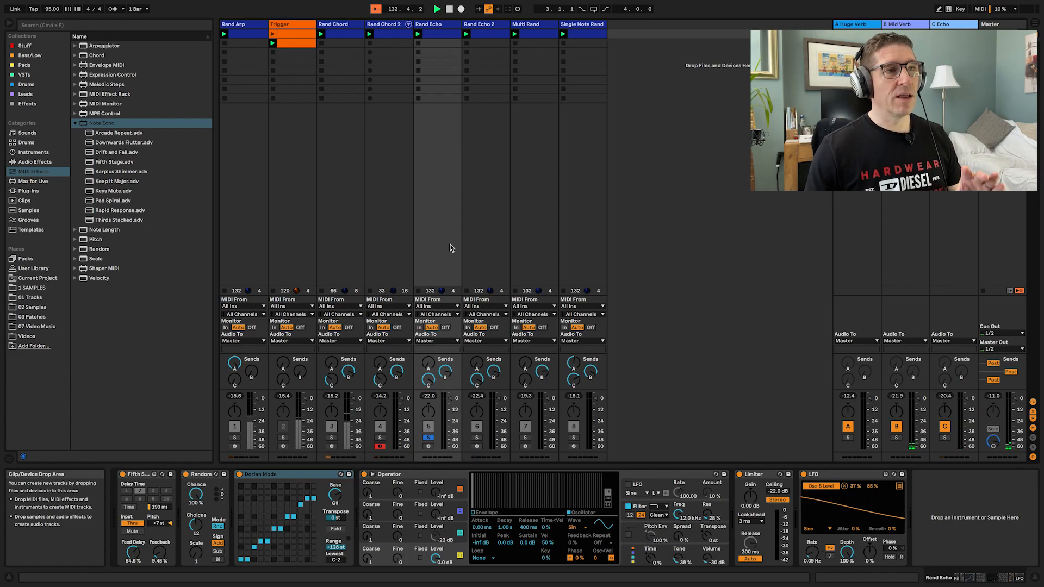
click(543, 215)
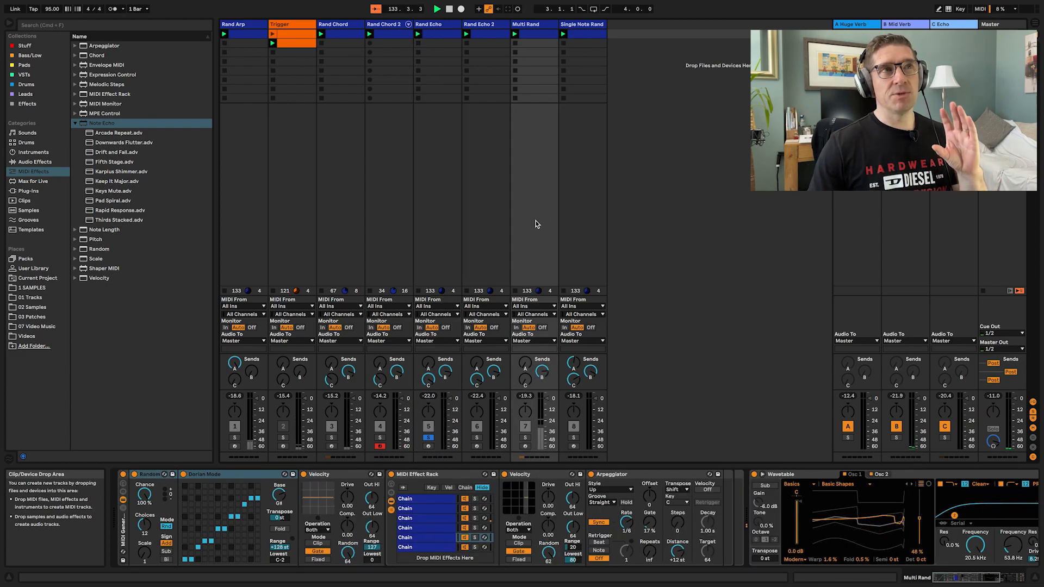
click(433, 220)
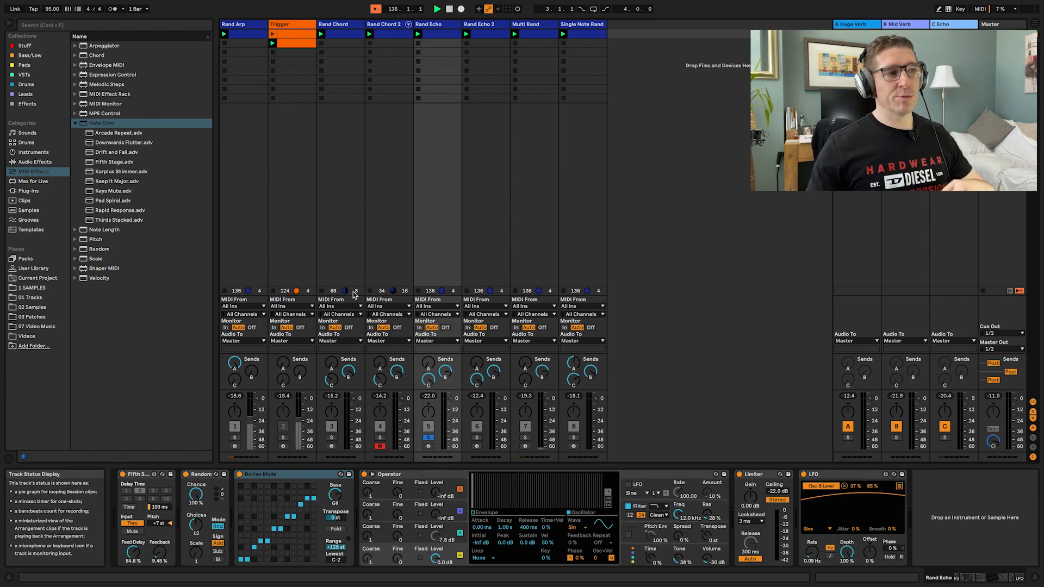
Insert a Velocity MIDI effect in front of the Note Echo on the Rand Echo track
click(140, 474)
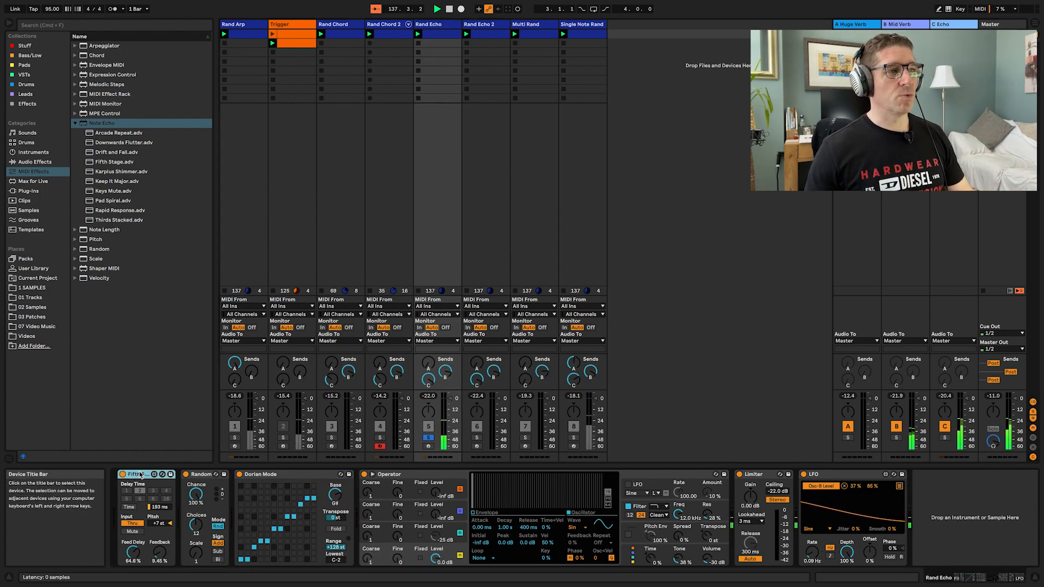
click(76, 278)
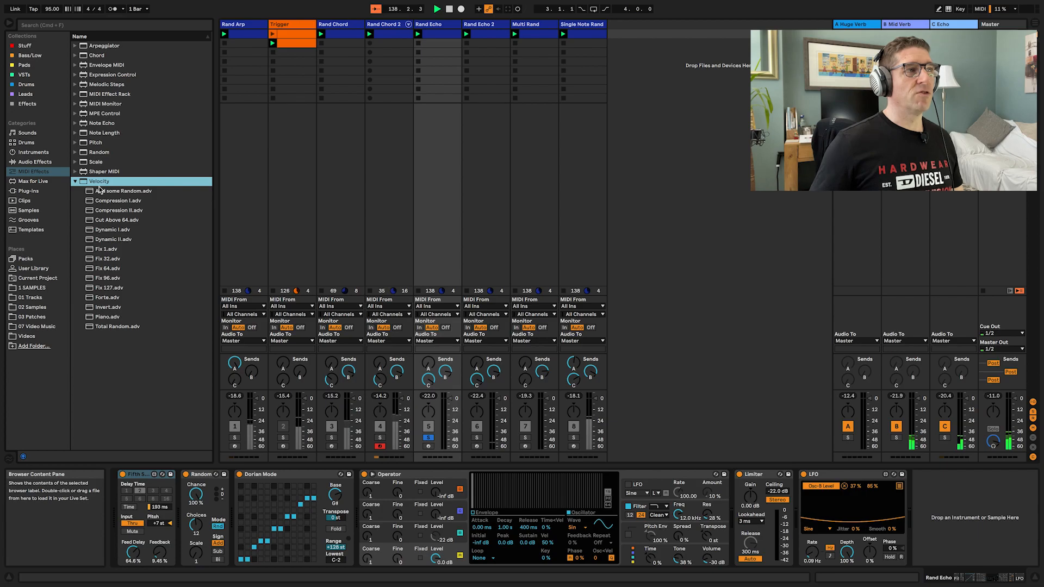
click(75, 182)
drag(95, 184, 115, 503)
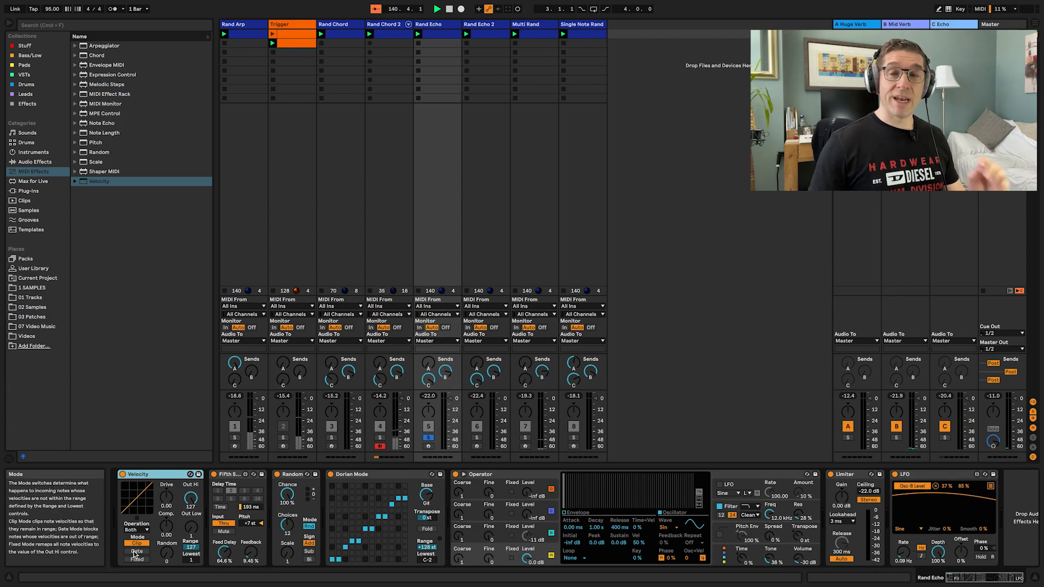
Switch the Velocity device on Rand Echo to Gate mode and set both its Out Low and Out Hi to 64
click(136, 552)
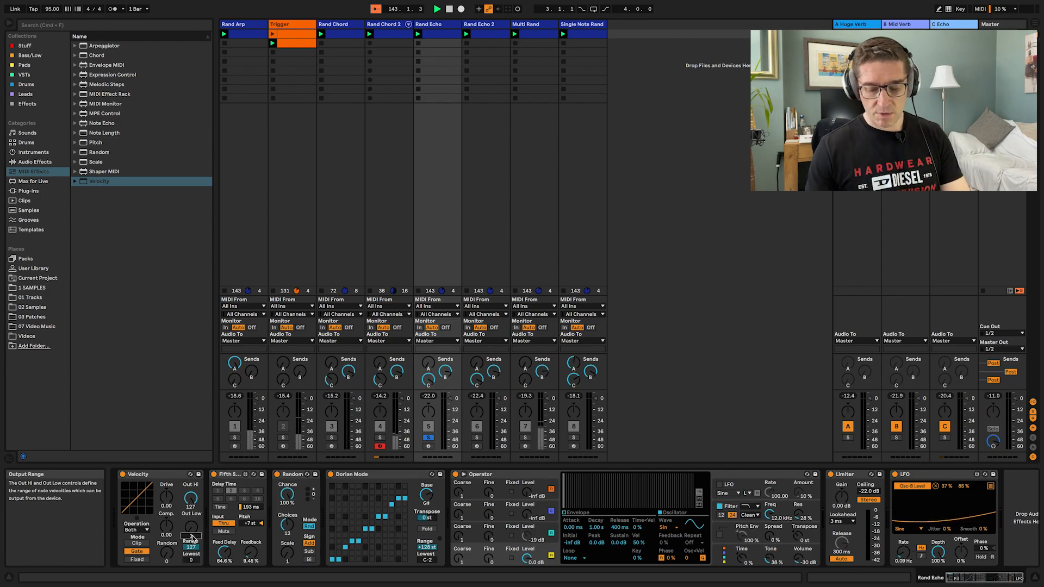
key(Return)
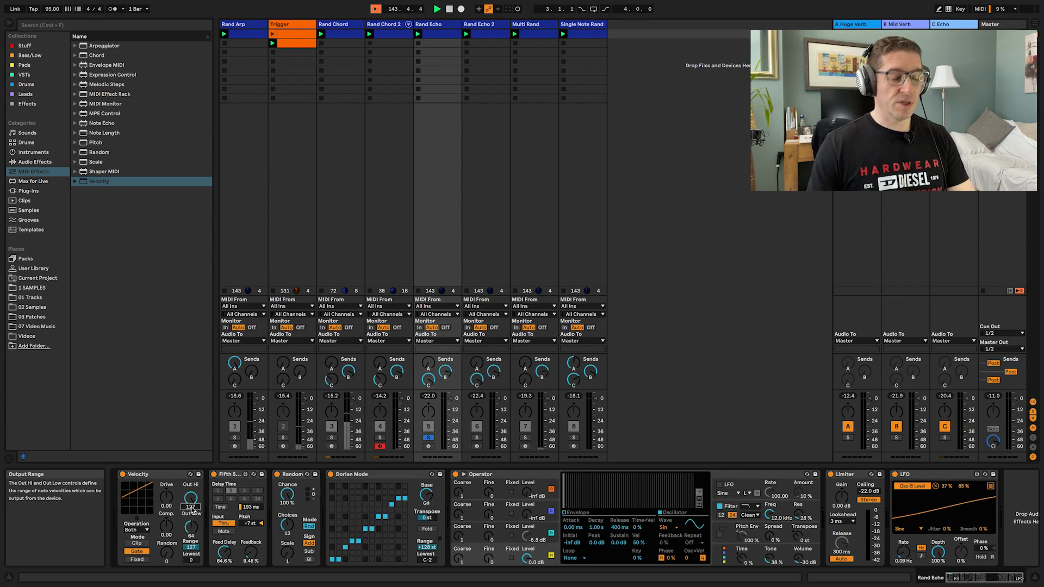
key(Return)
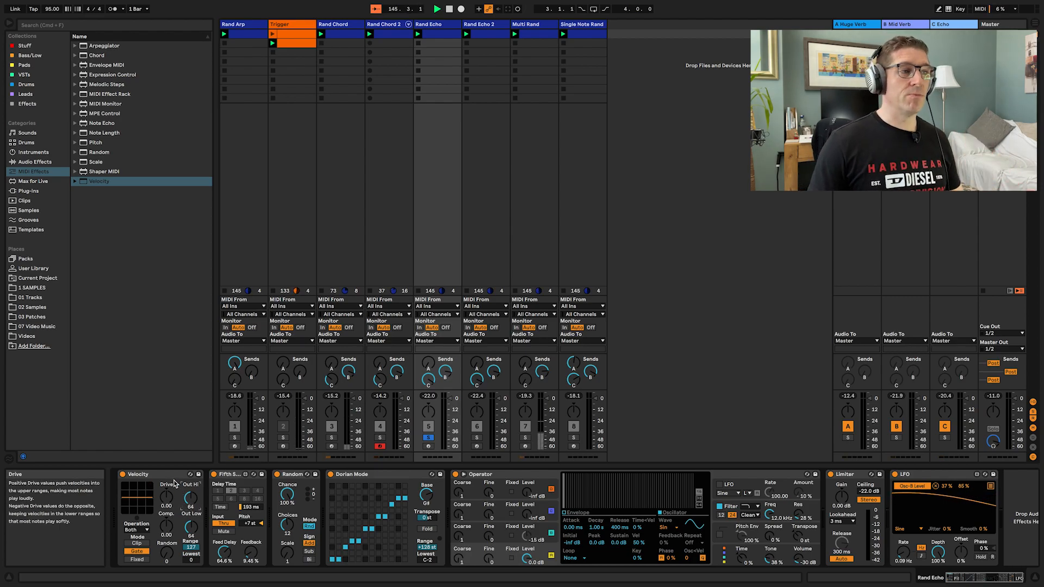
Group the Velocity device into a MIDI Effect Rack and follow it with a nested rack containing a second Velocity
click(167, 477)
key(super+g)
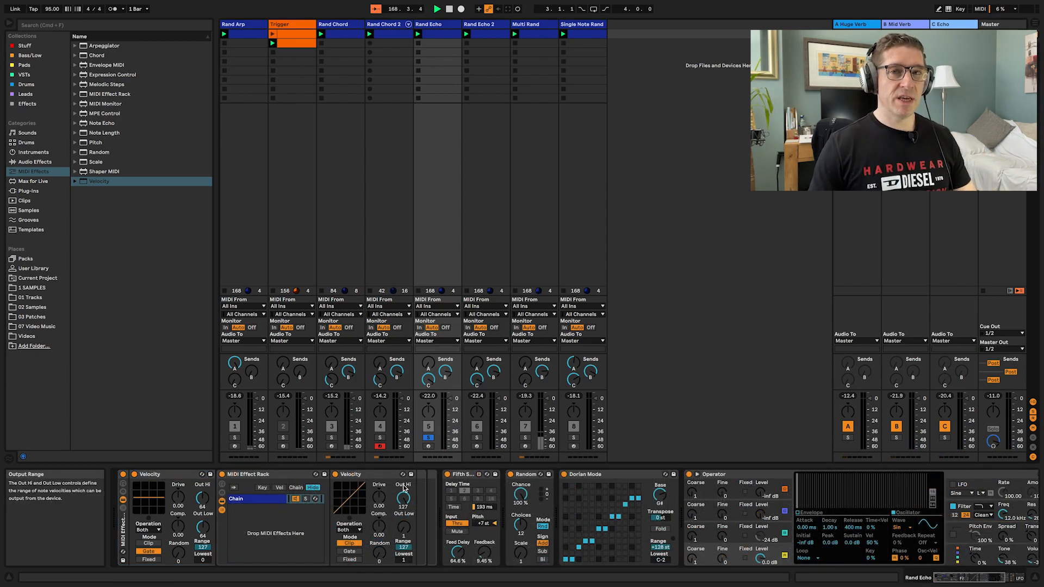
click(381, 477)
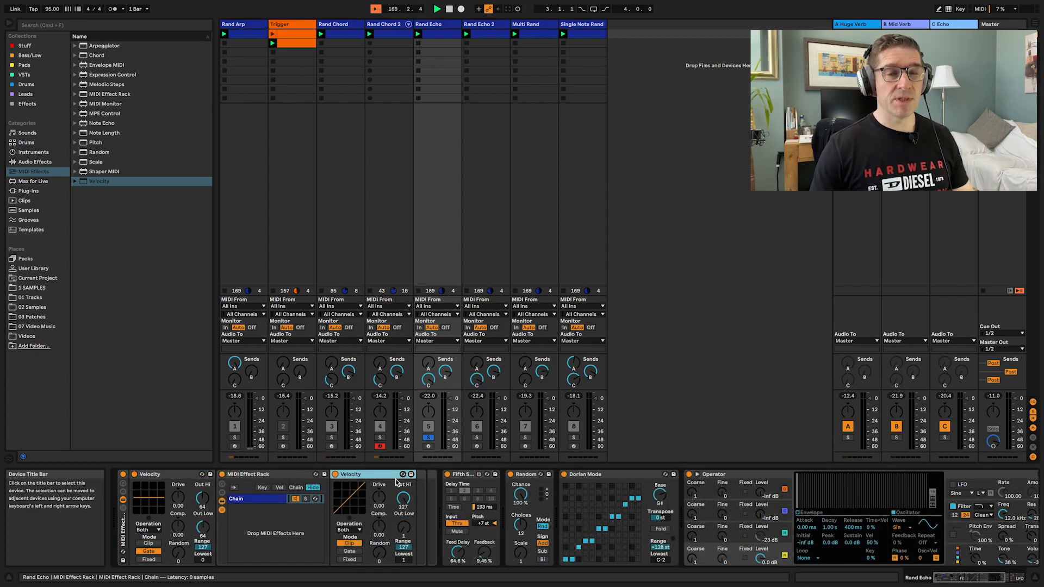
Set the nested Velocity to Gate mode with Out Hi and Out Low at 64 and a Range of 63
click(404, 508)
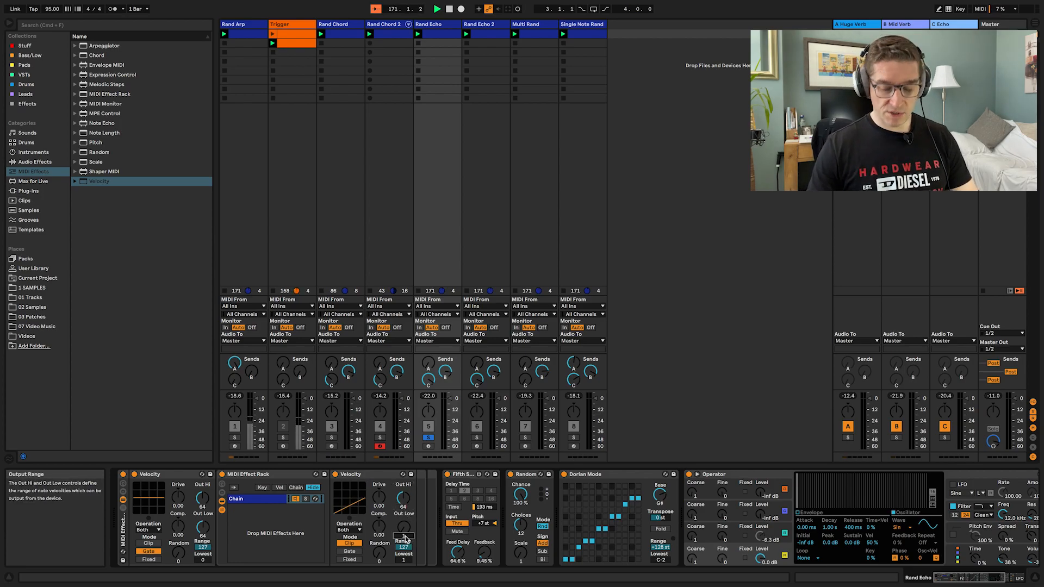
click(350, 551)
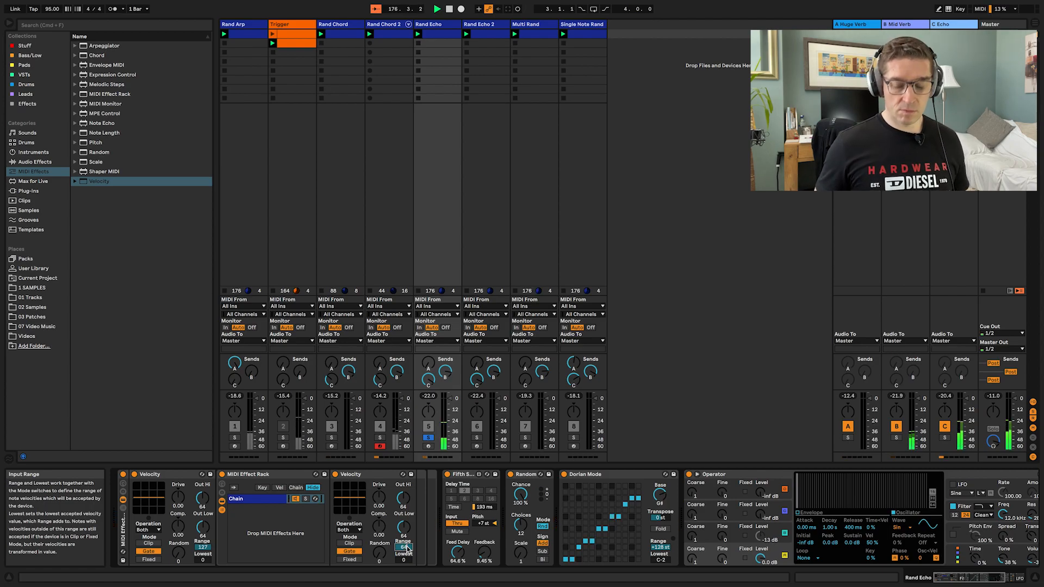
key(Return)
Duplicate the nested rack's chain and set the copy's Velocity Lowest value to 64
click(272, 501)
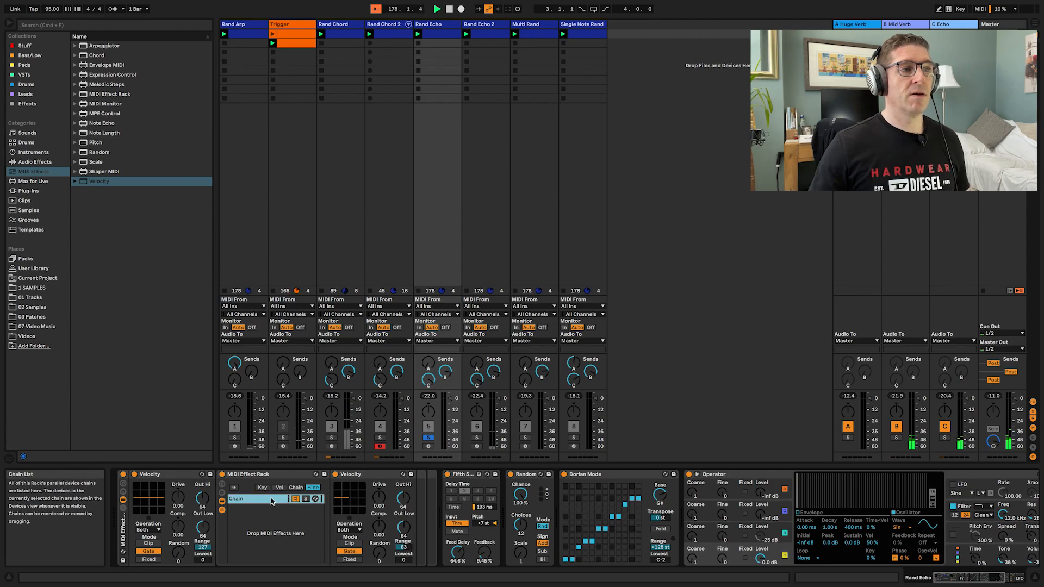
key(super+d)
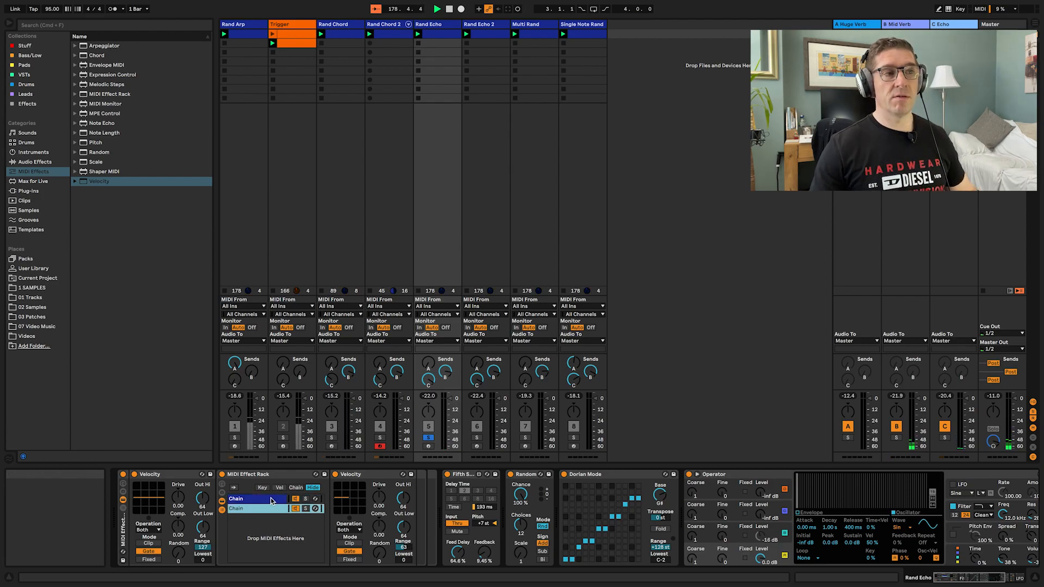
click(405, 561)
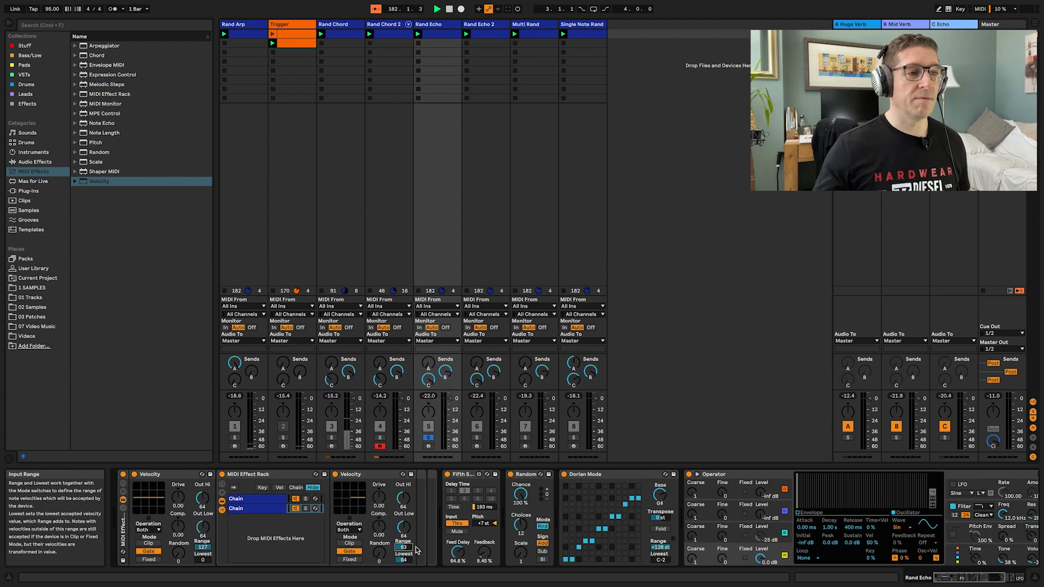
Move the fifths Note Echo into the first nested chain after its Velocity, and check the second chain's devices
click(278, 500)
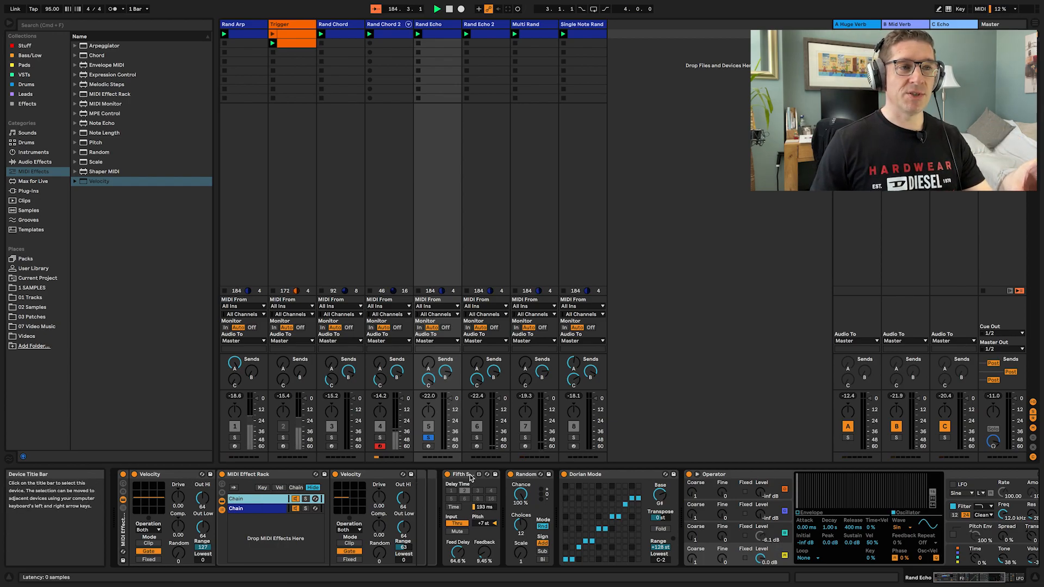
drag(471, 477, 414, 491)
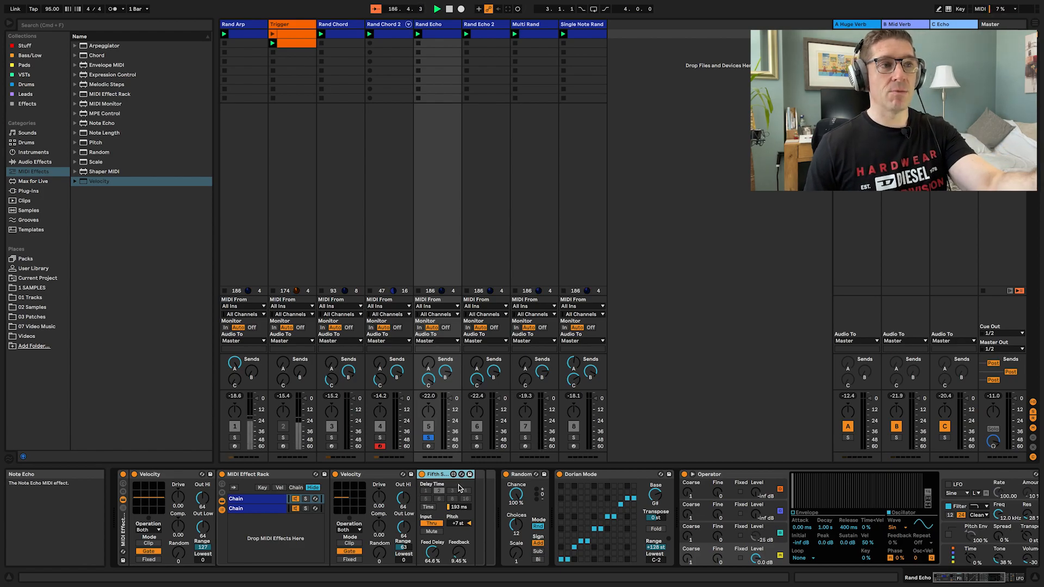
click(267, 510)
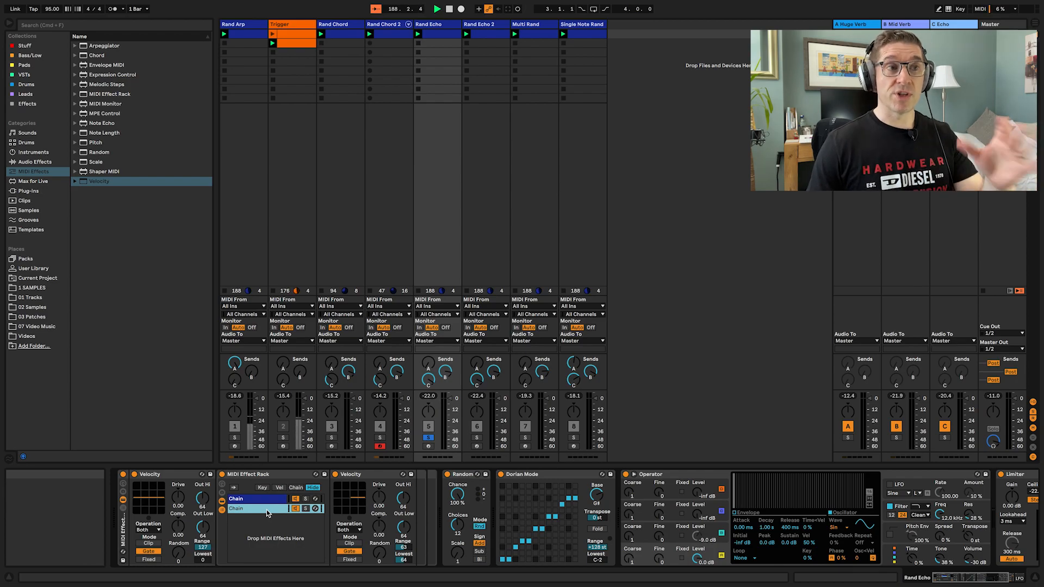
Set Random to 64 on the Velocity devices in both nested chains and on the one in front of the nested rack
click(277, 500)
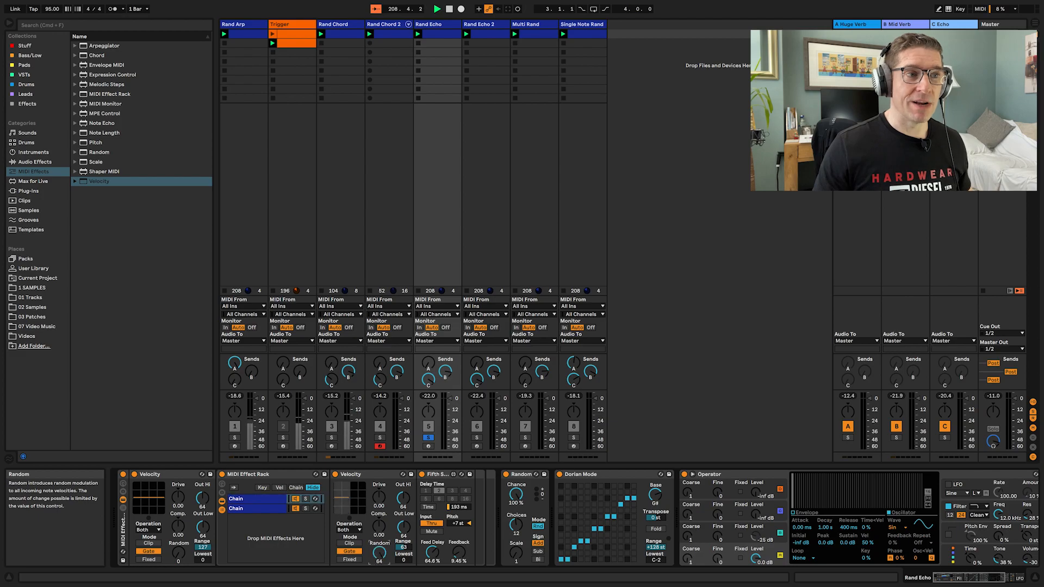
click(274, 510)
drag(379, 553, 379, 544)
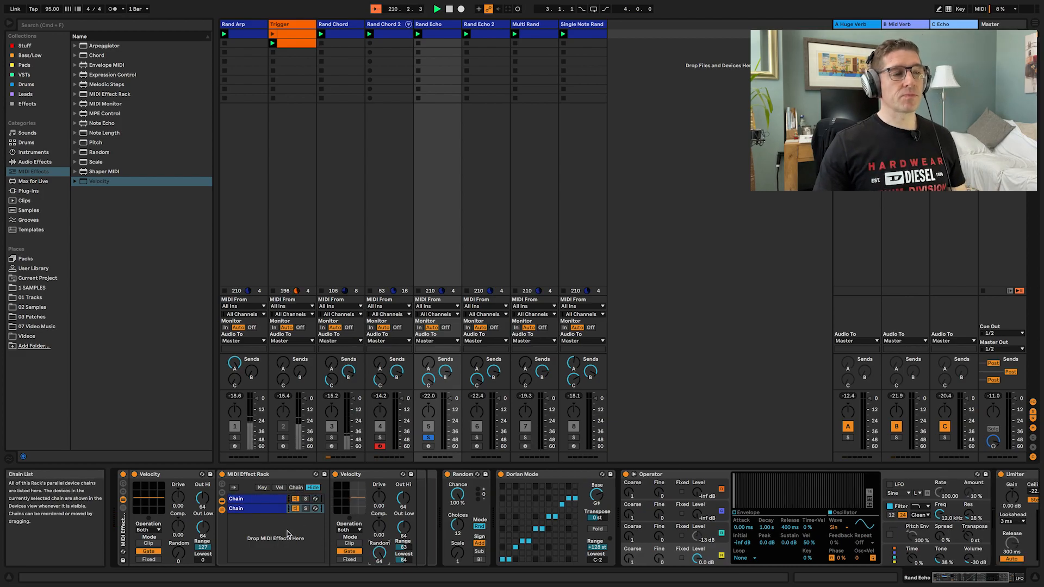
drag(179, 554, 179, 543)
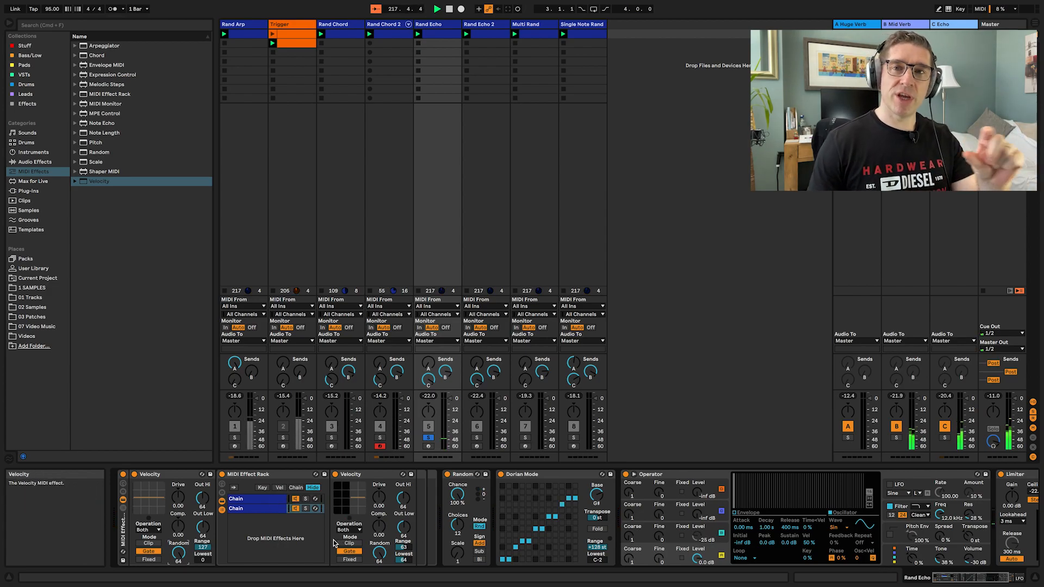
Open the Rand Echo clip and lower the G#4 note's chance to 19%
click(451, 37)
drag(357, 555, 356, 562)
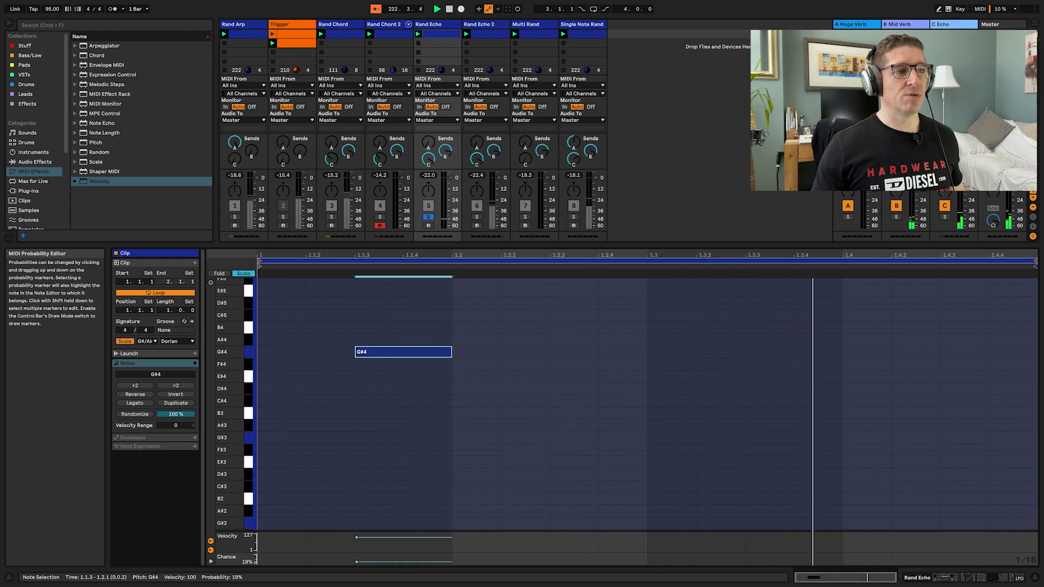
Inspect the G#4 note's velocity and chance in Rand Echo 2's clip, and return to the track's device chain
click(491, 25)
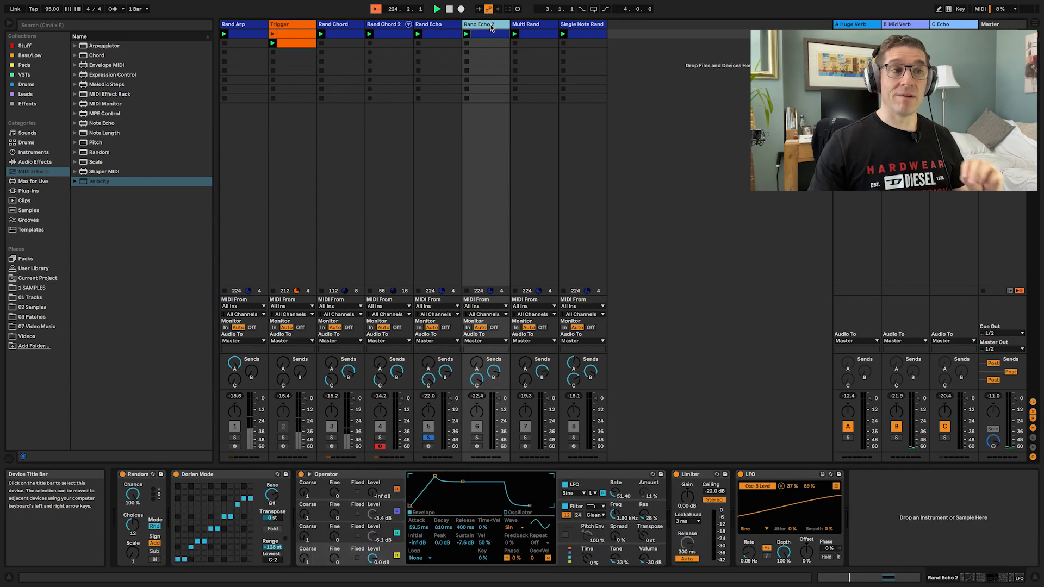
click(489, 34)
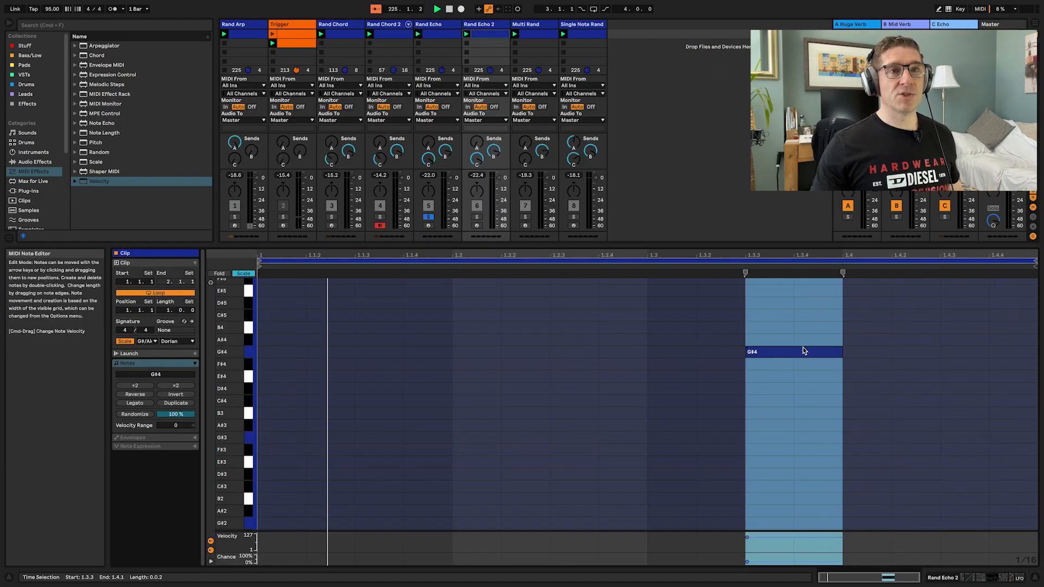
mouse_move(795, 564)
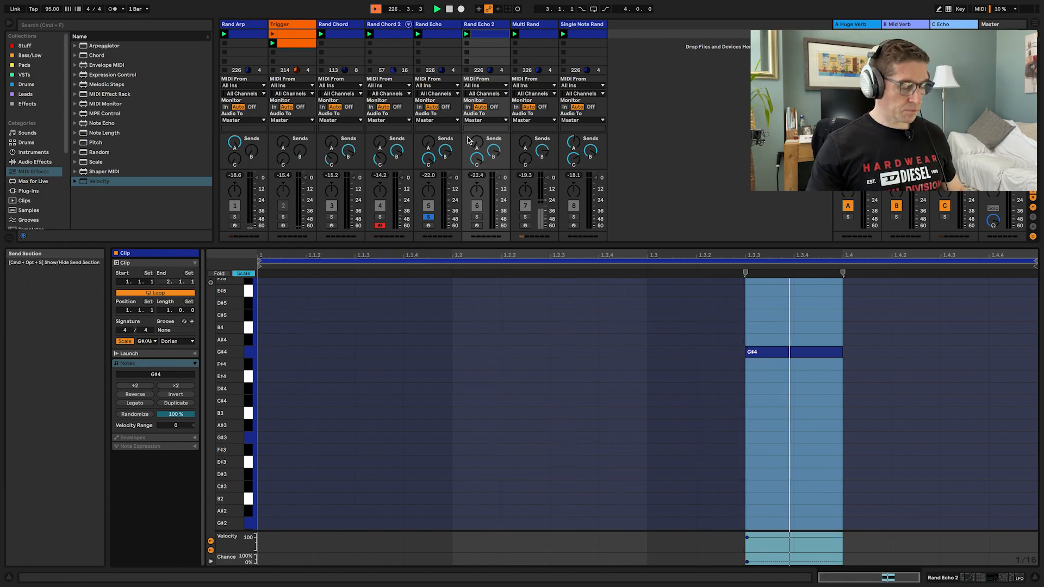
key(shift+Tab)
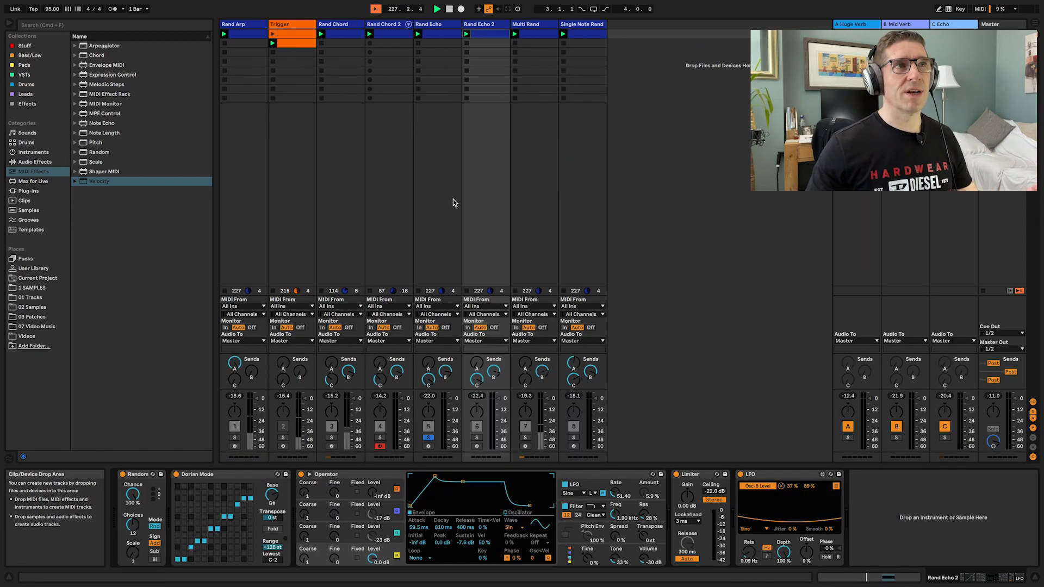
click(447, 214)
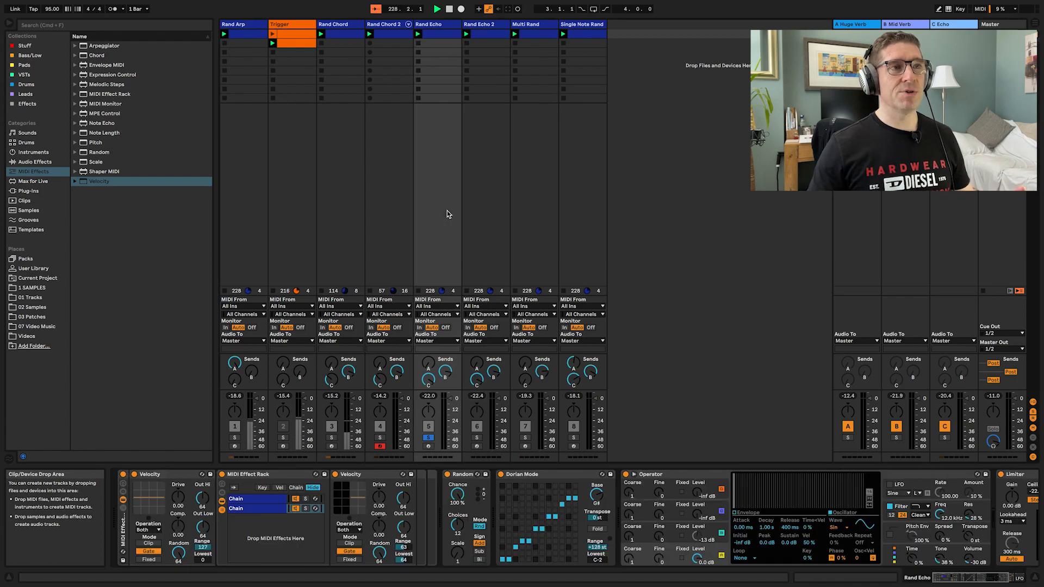
scroll(746, 507, right, 5)
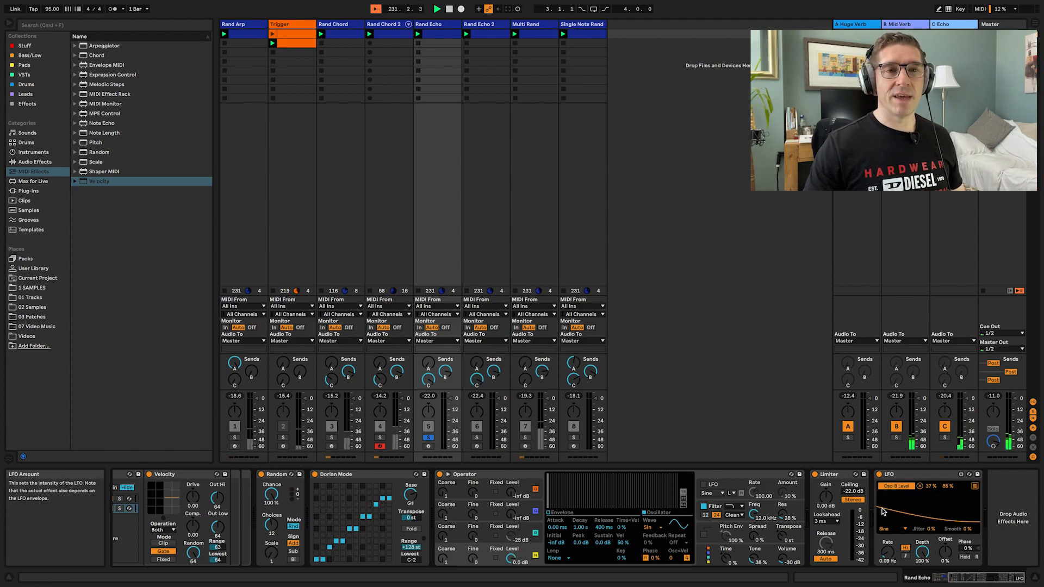
click(975, 486)
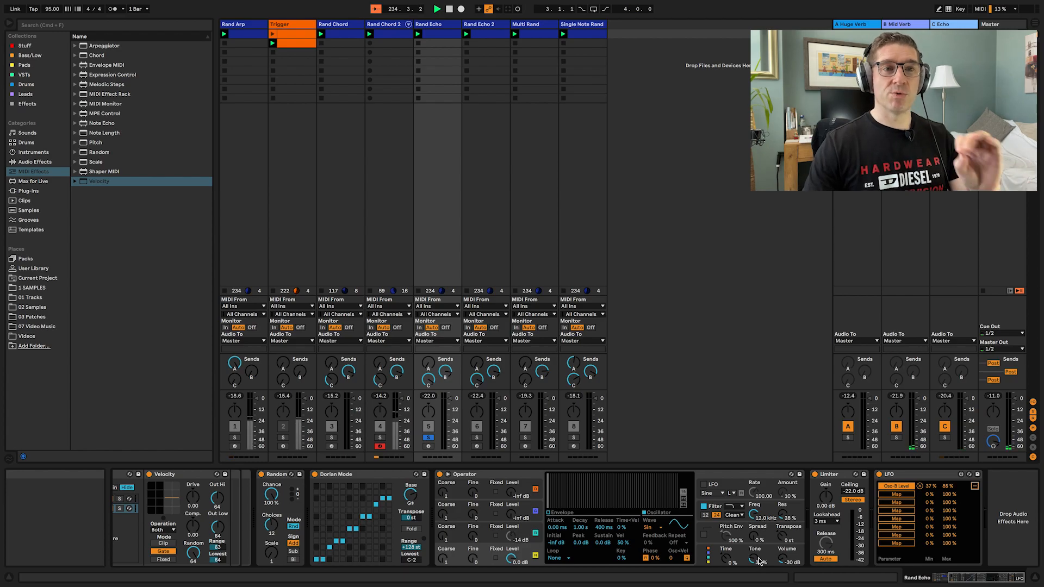
Point out the Random, Dorian Mode and Operator devices on Rand Echo 2, and show its LFO's parameter mappings
click(474, 245)
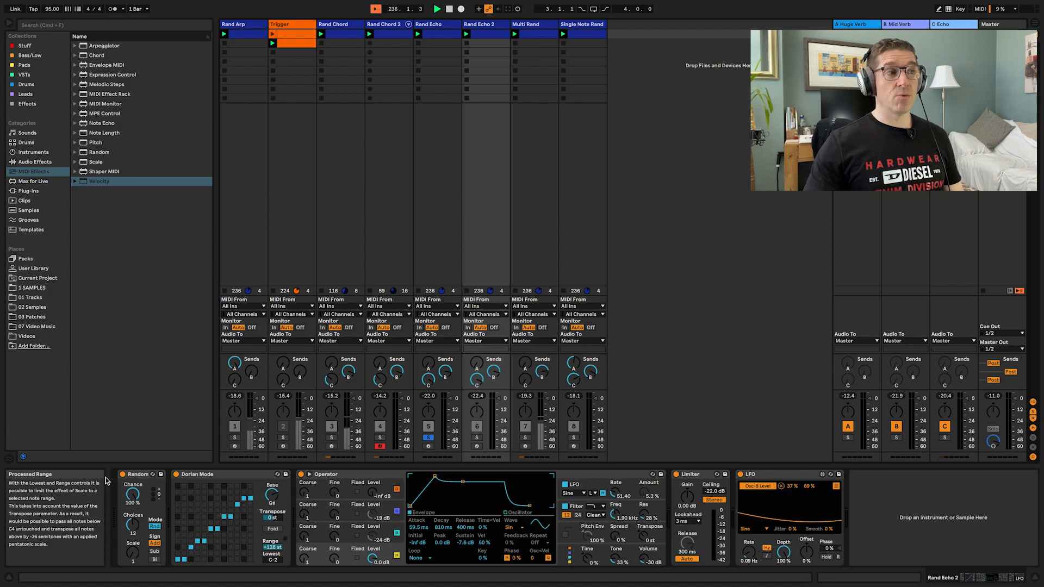
click(143, 475)
click(226, 475)
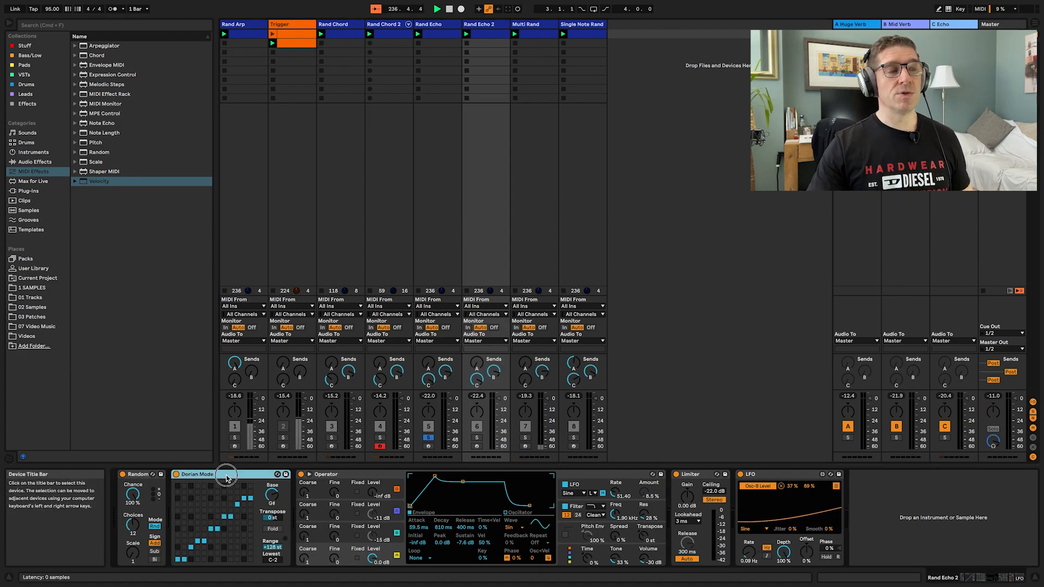
click(378, 474)
click(837, 487)
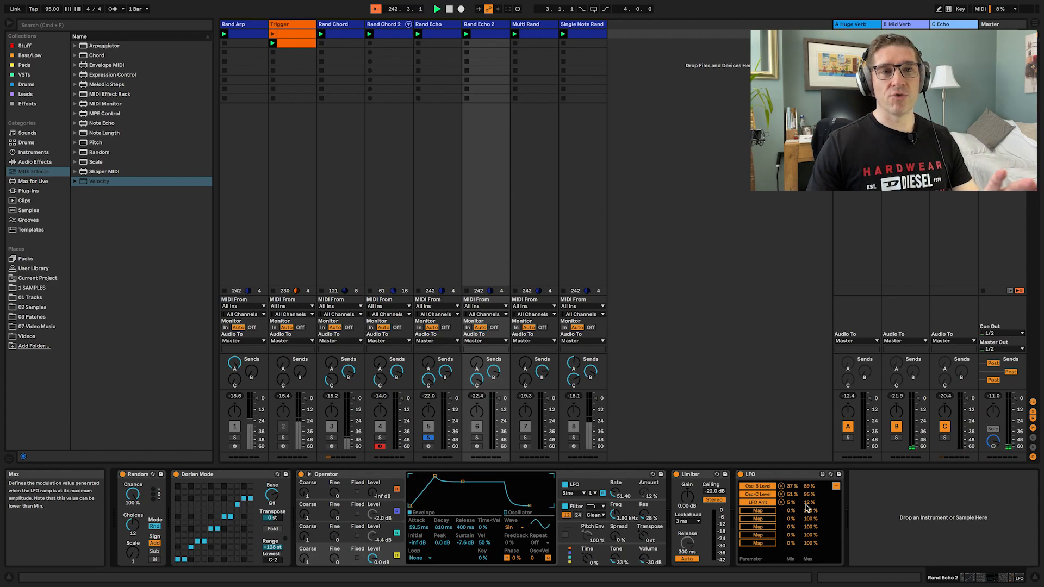
Raise the maximum of the LFO Amt mapping on Rand Echo 2 to 78% and solo the track
drag(808, 503, 810, 461)
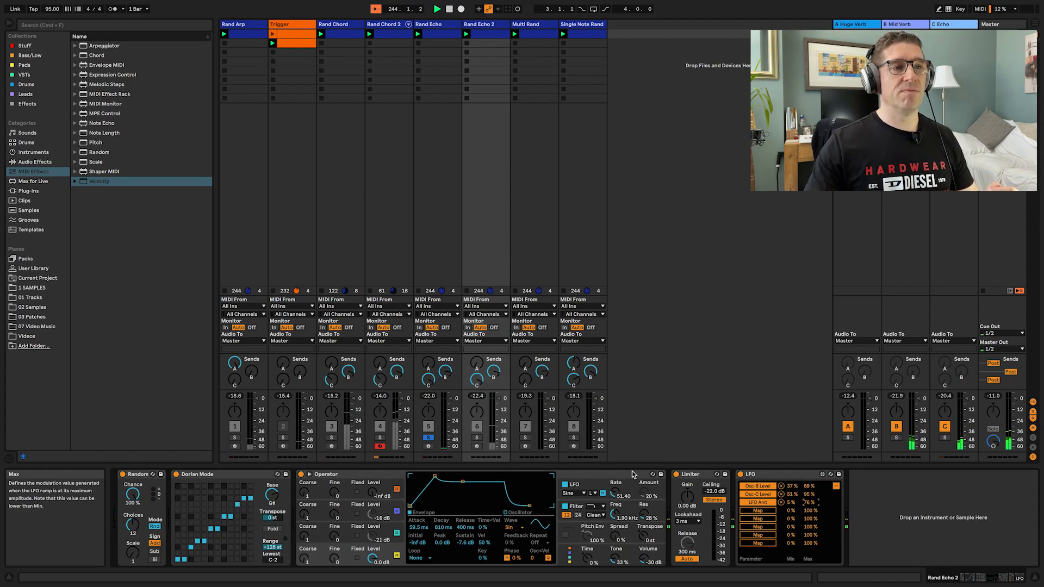
click(476, 437)
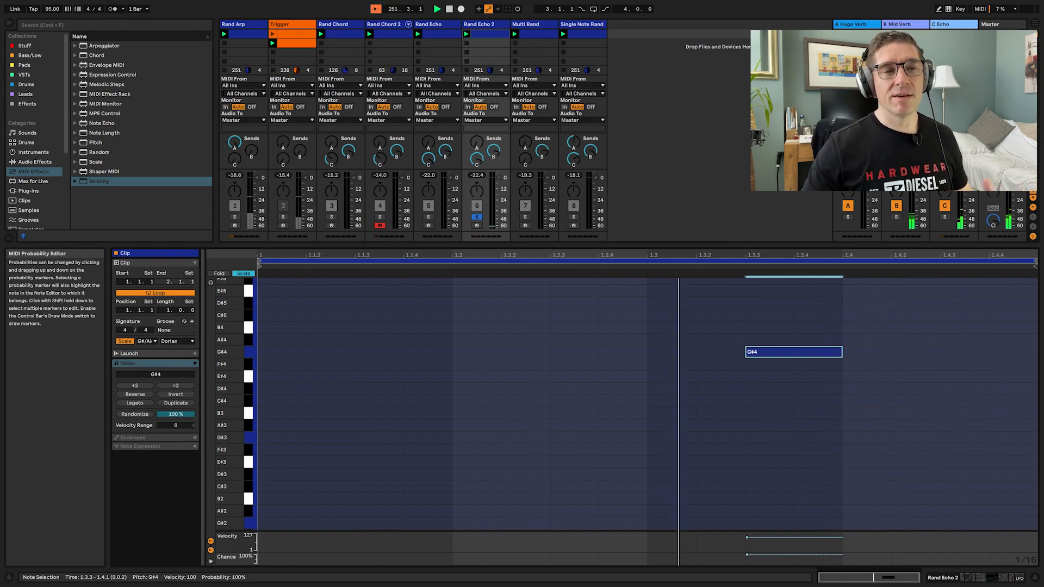
Try lowering the chance of the G#4 note in Rand Echo 2's clip
drag(783, 556, 783, 563)
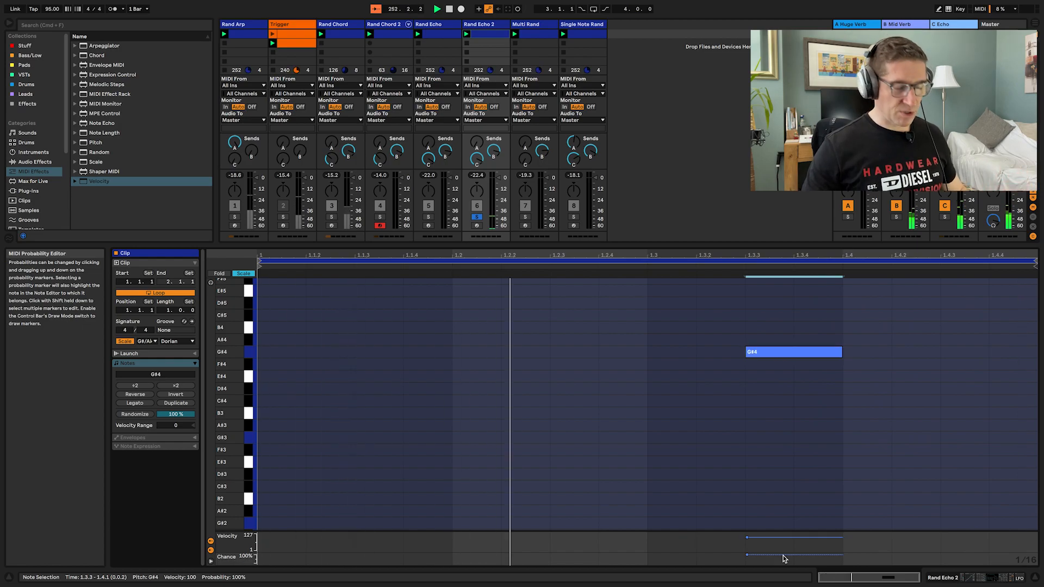
click(781, 520)
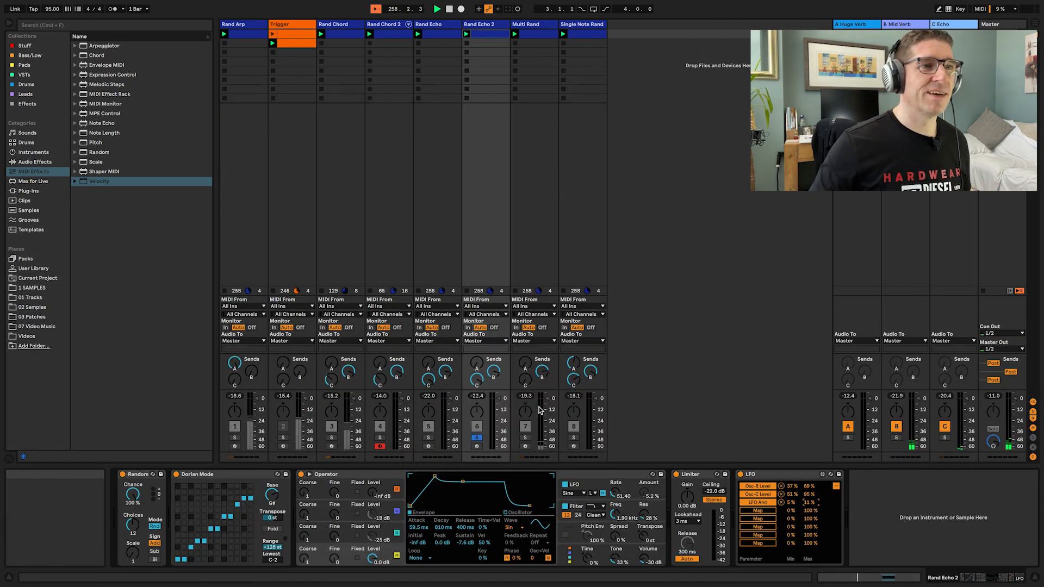
Solo the Multi Rand track and compare its device chain with the one on Rand Echo
click(537, 230)
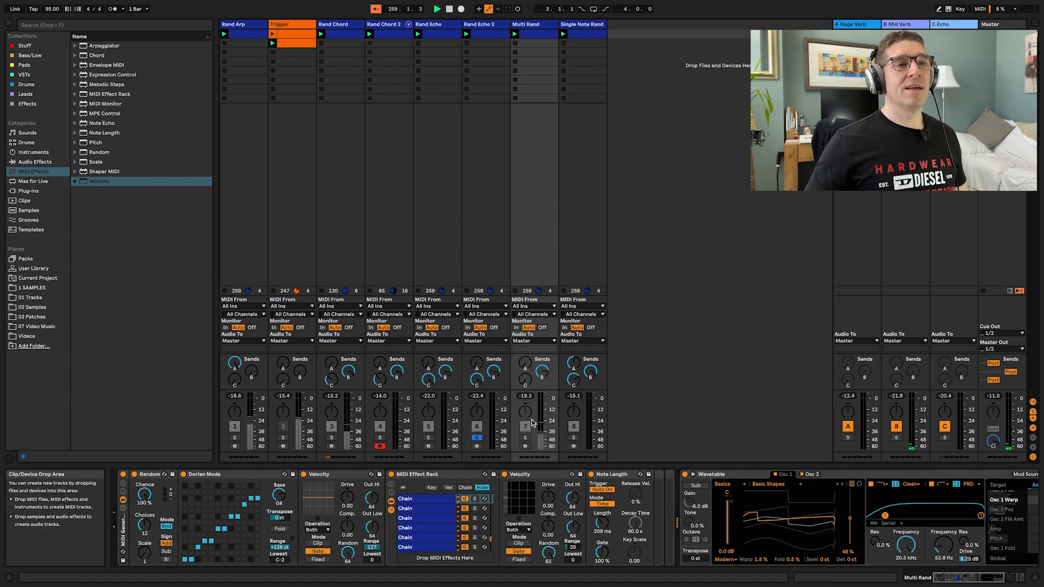
click(525, 438)
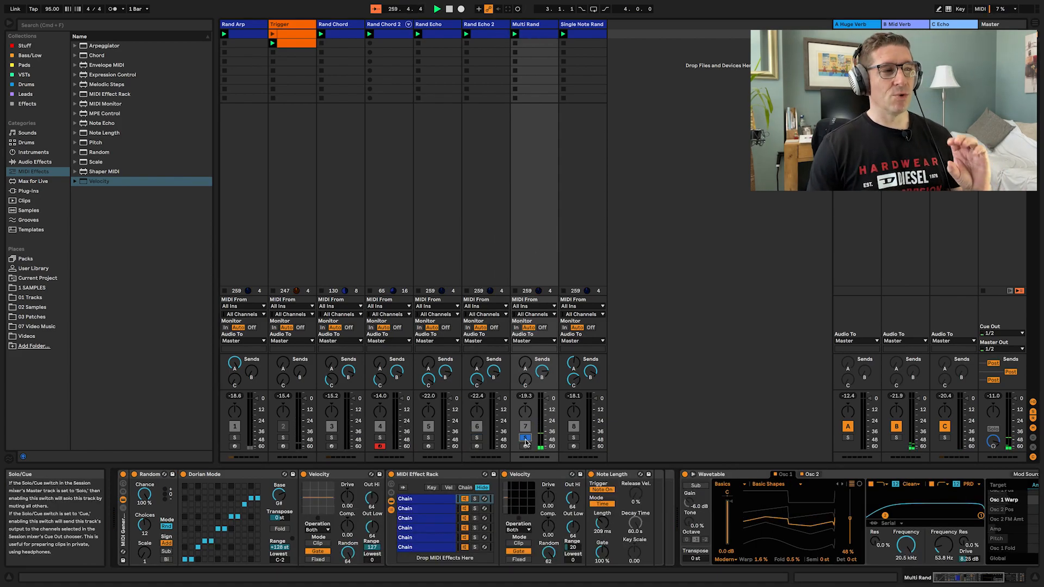
click(433, 207)
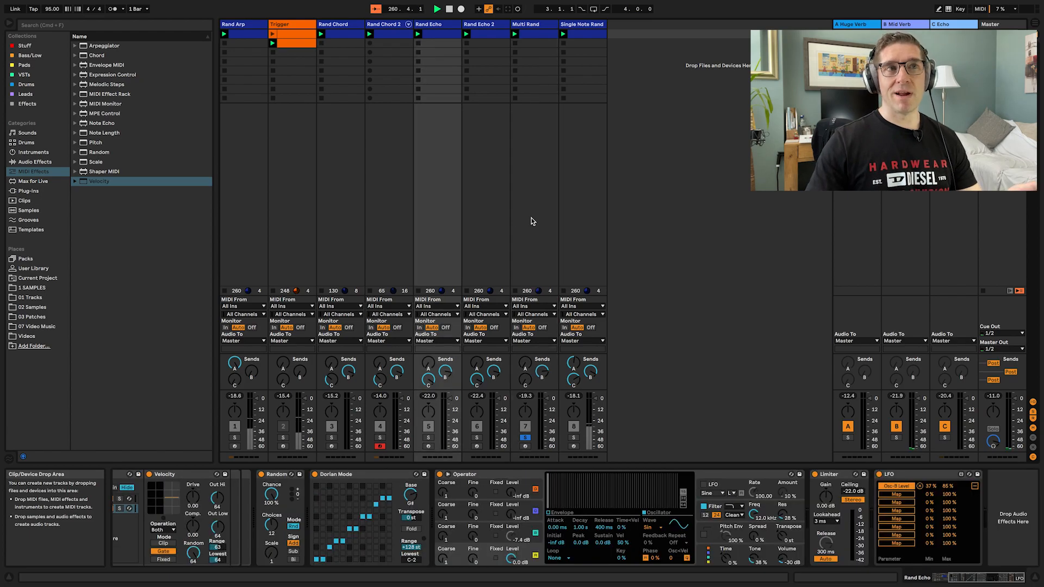
click(533, 237)
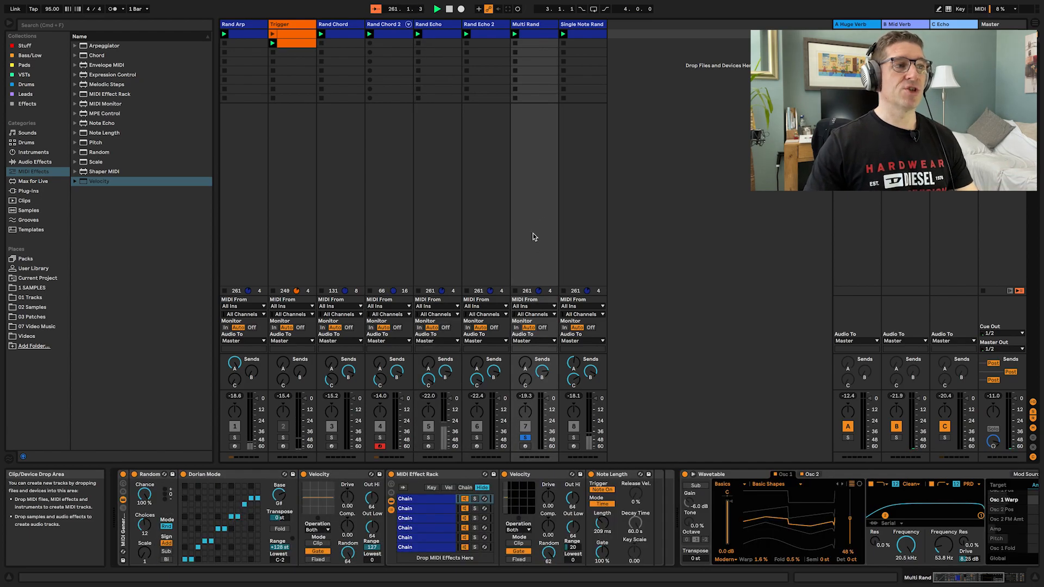
Inspect each chain in Multi Rand's MIDI Effect Rack and set Shift 2 of the last chain's Chord device to +12 st
click(443, 499)
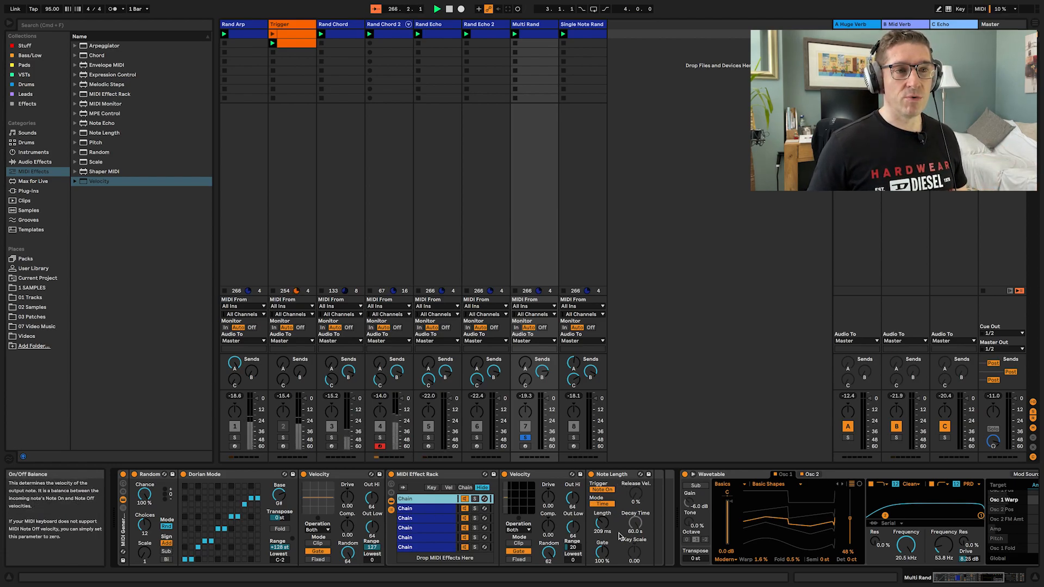
click(419, 509)
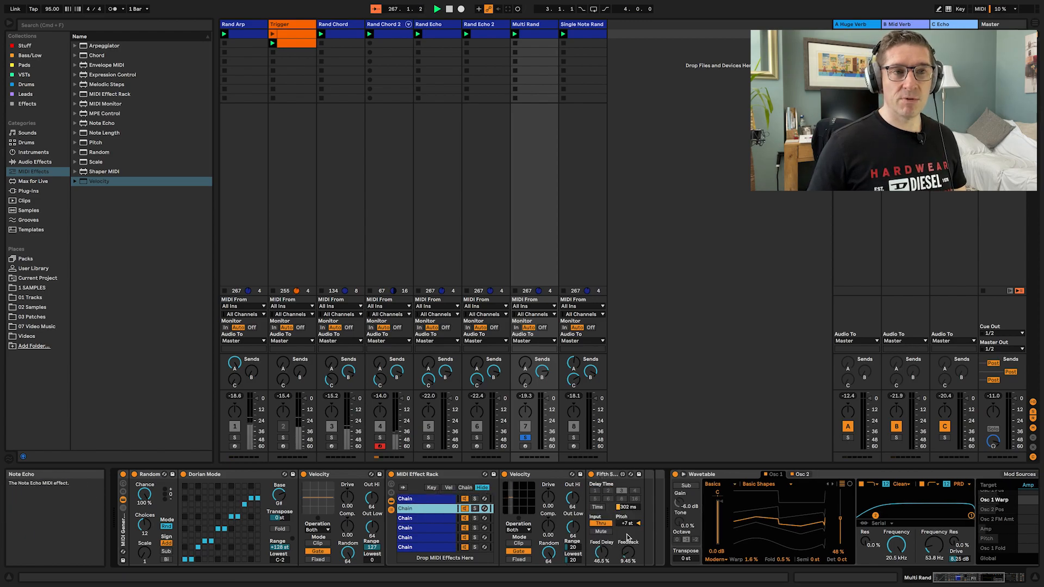
click(430, 519)
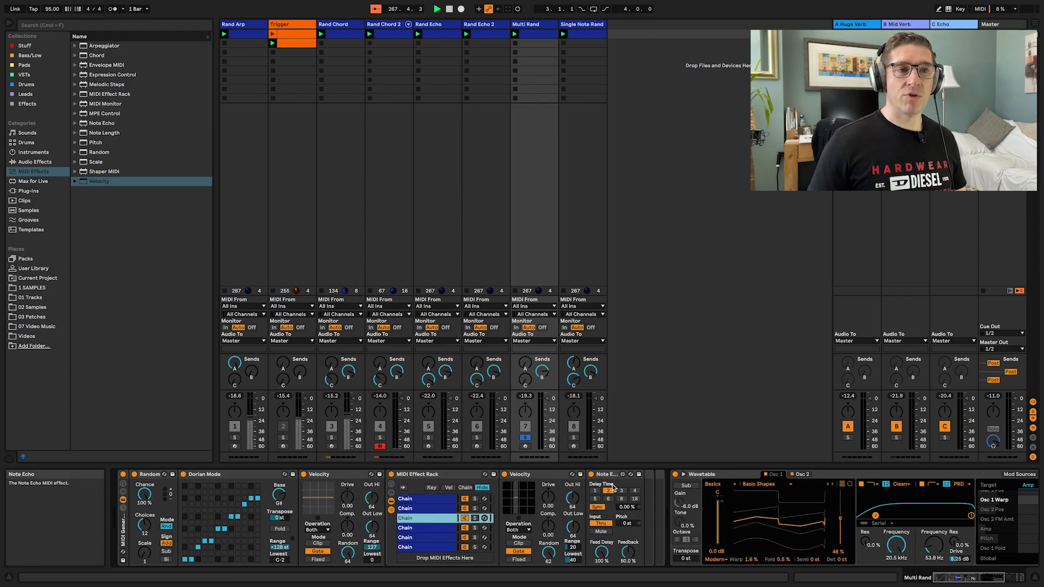
click(425, 528)
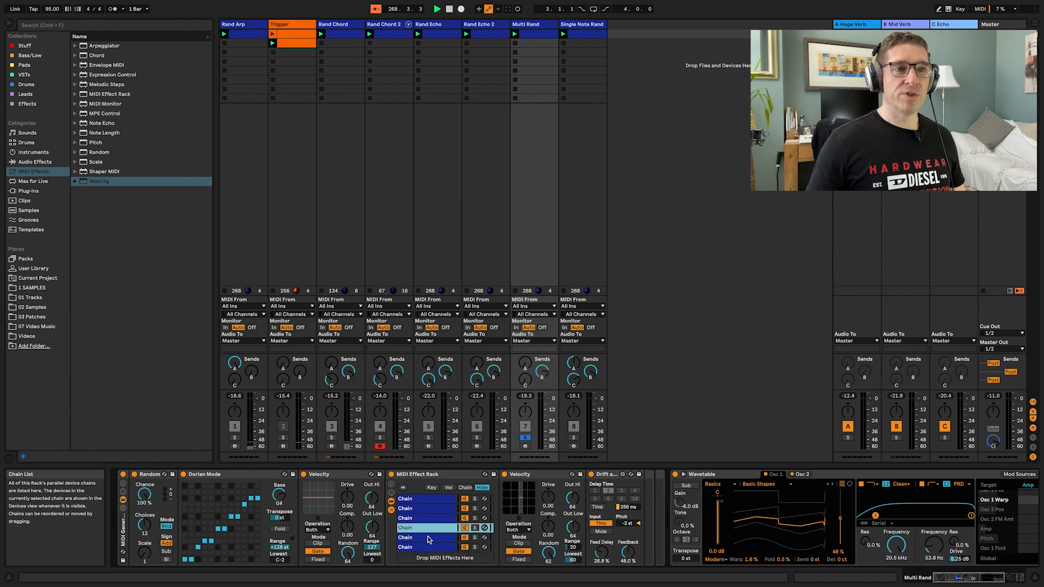
click(428, 538)
click(429, 547)
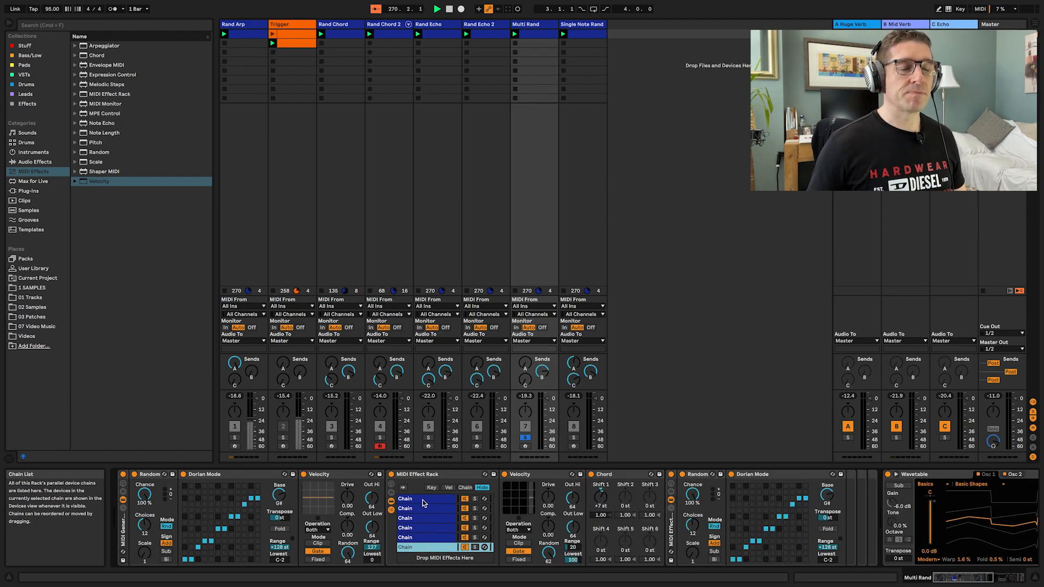
click(624, 503)
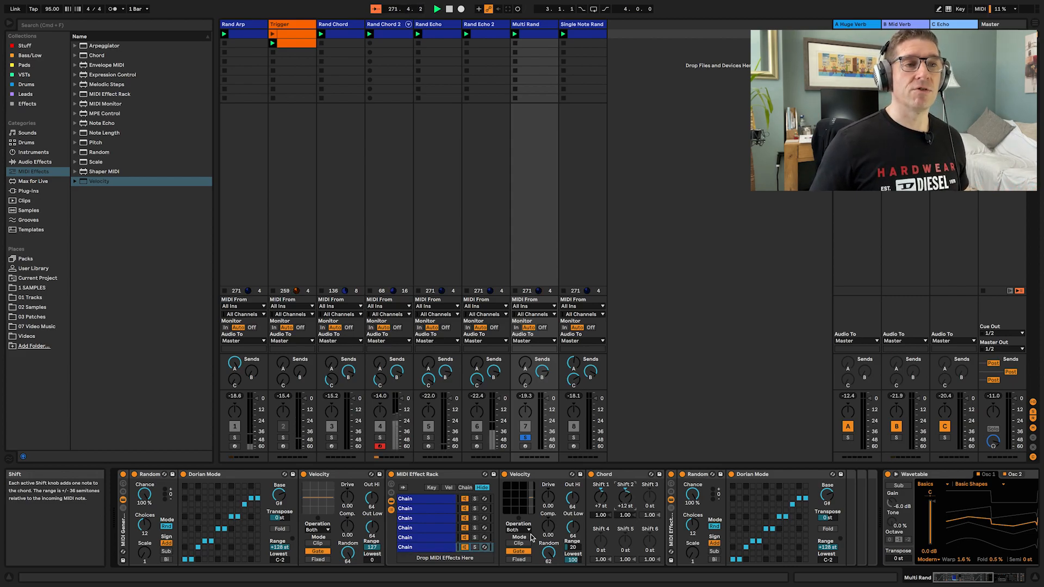
Review the note chance in Multi Rand's clip and the track's Wavetable modulation matrix, second oscillator and LFOs
click(547, 35)
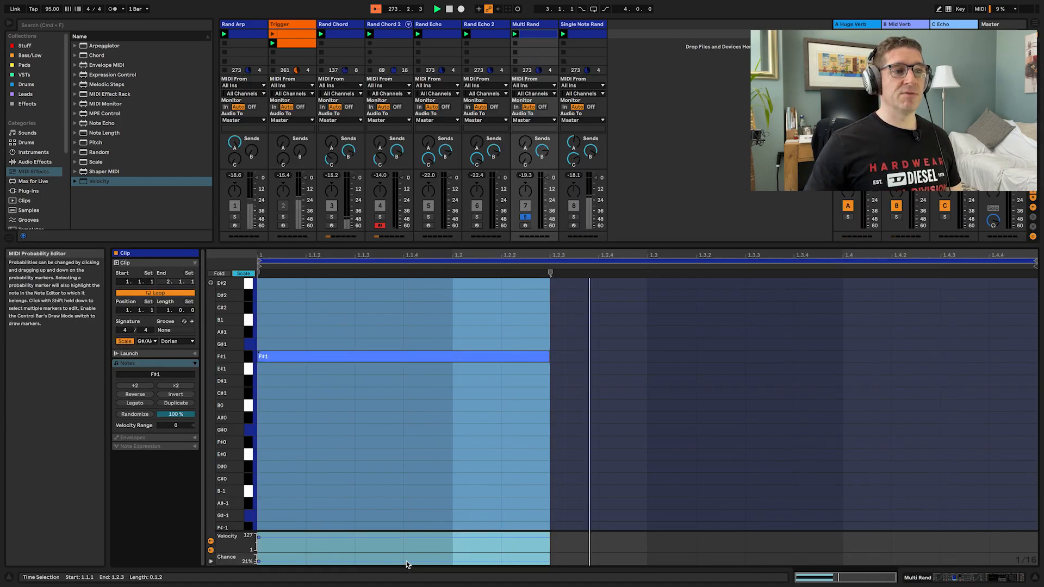
click(536, 226)
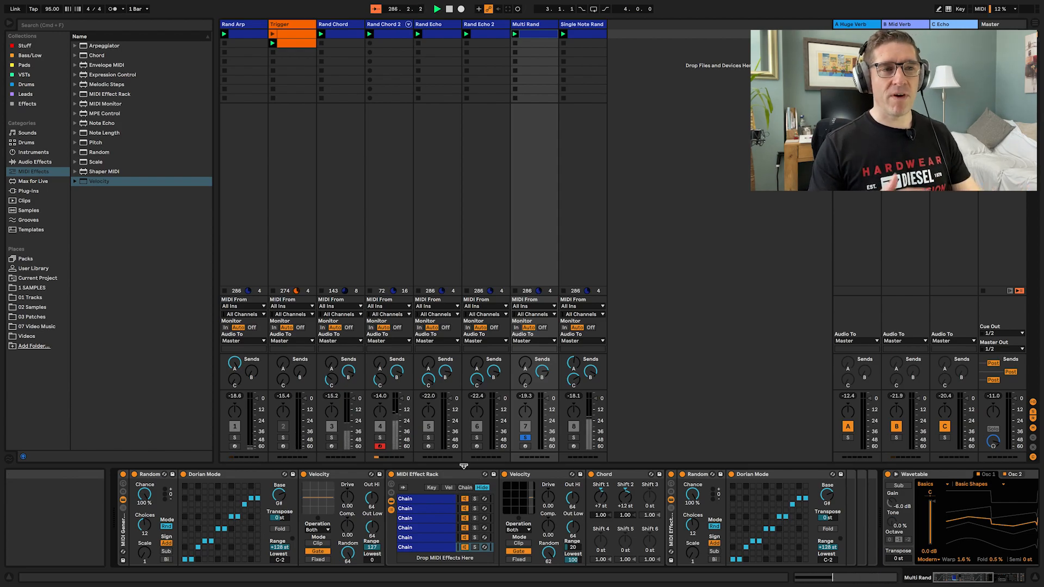
scroll(655, 525, right, 10)
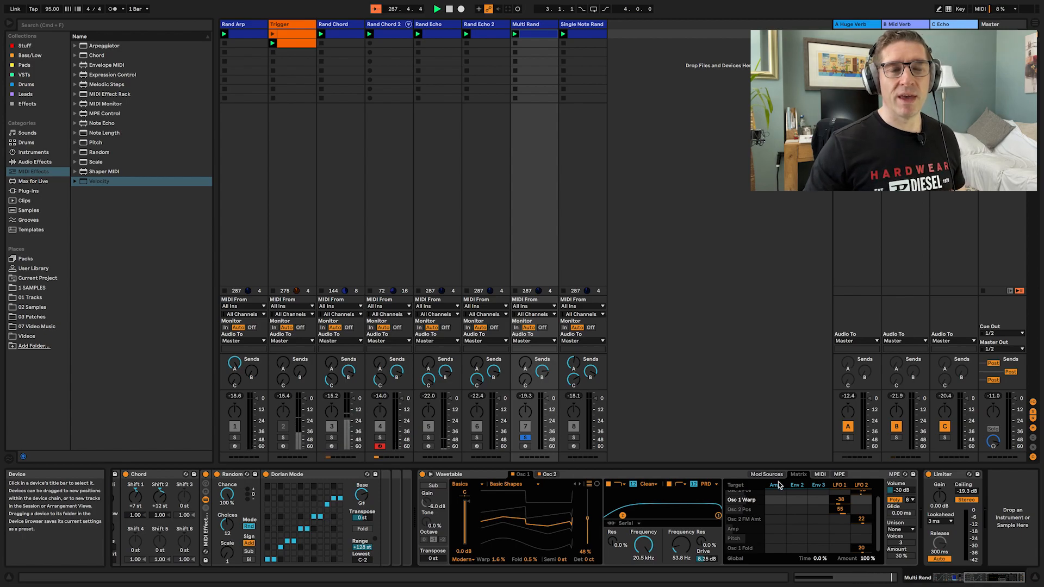
scroll(778, 505, up, 1)
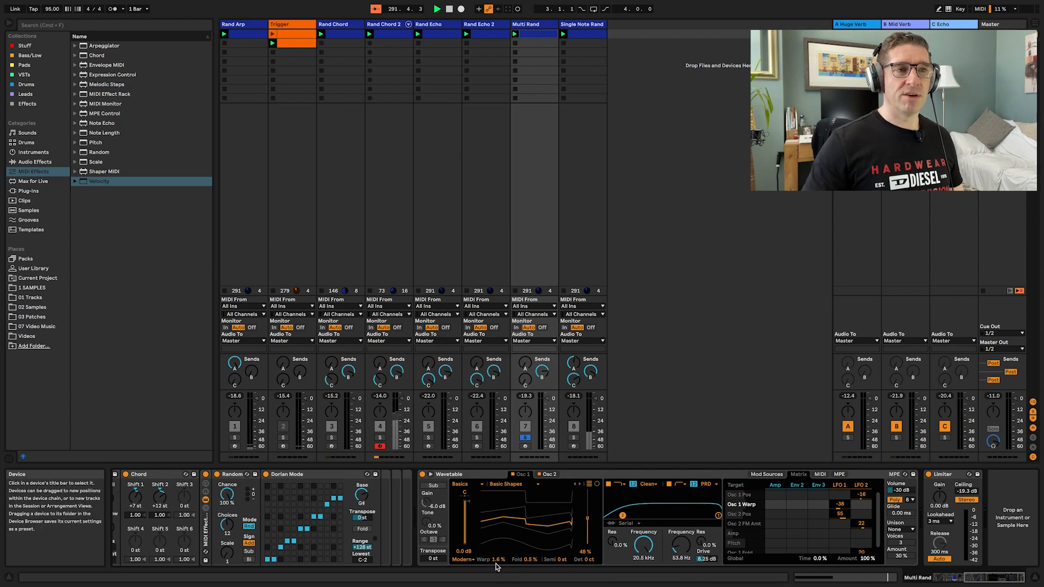
click(550, 474)
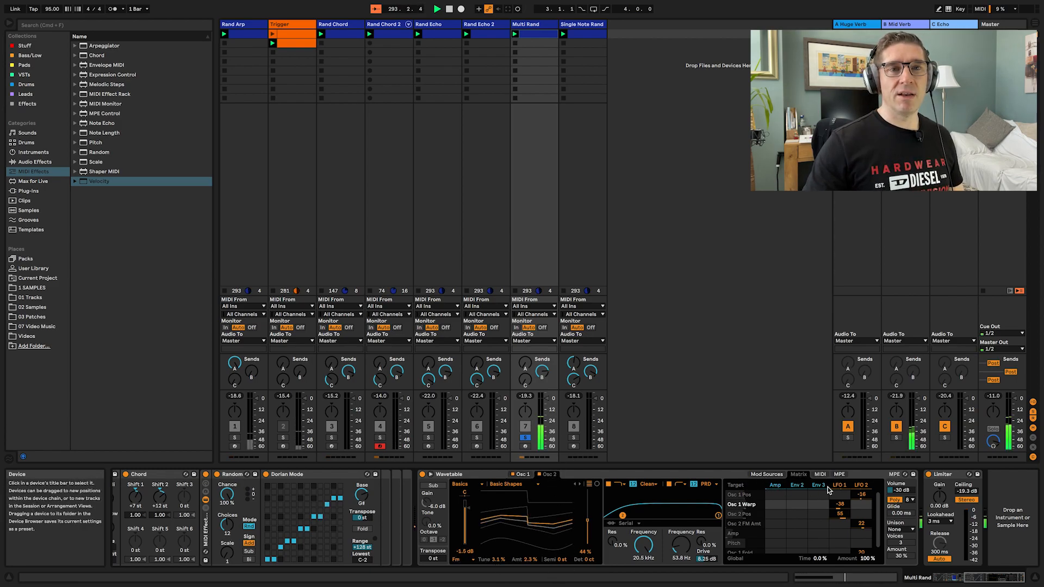
click(784, 474)
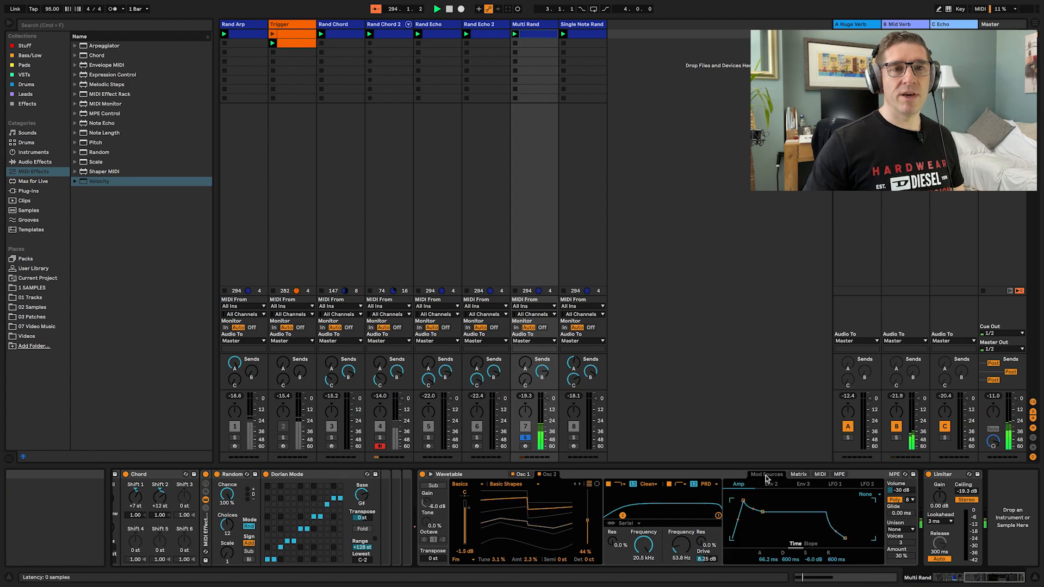
click(834, 484)
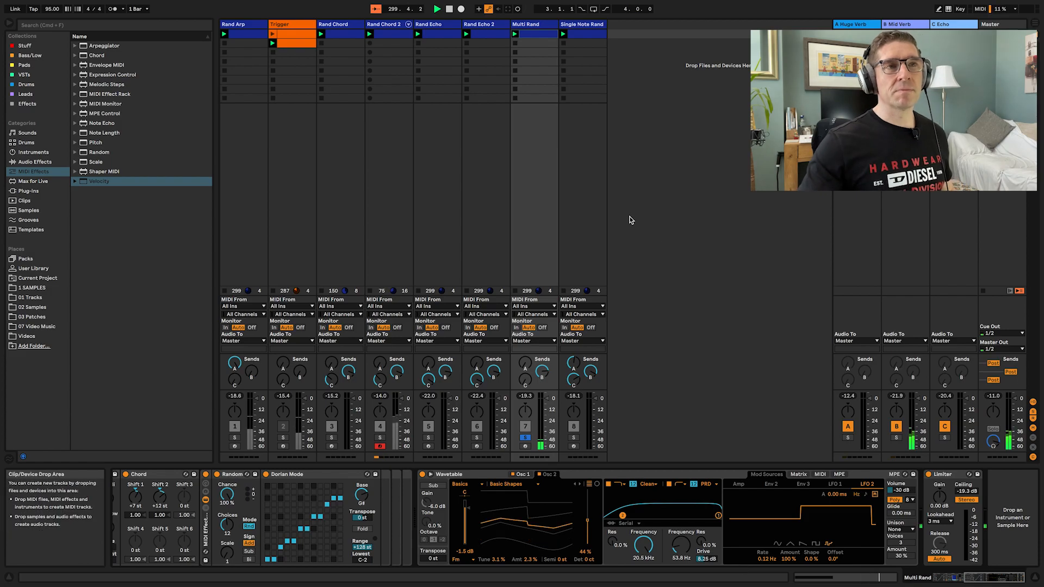
Solo the Single Note Rand track and compare the two oscillators of its Wavetable
click(594, 260)
click(573, 437)
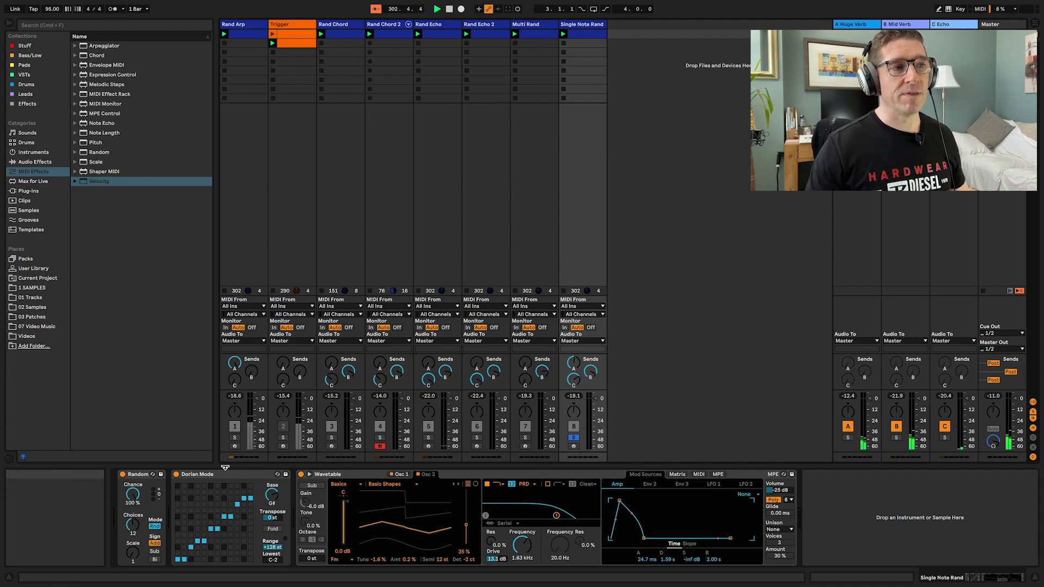
click(427, 474)
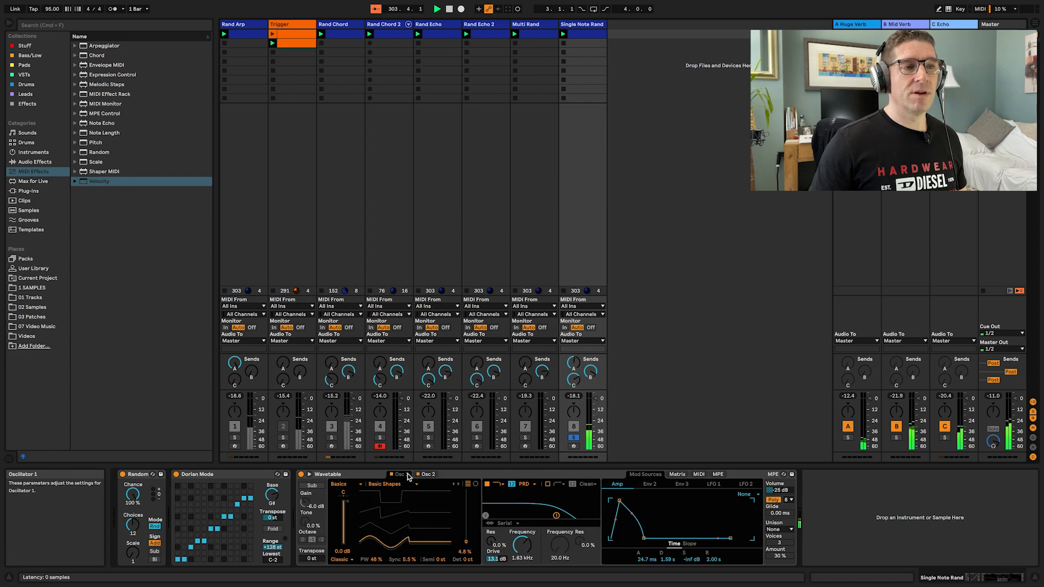
click(427, 475)
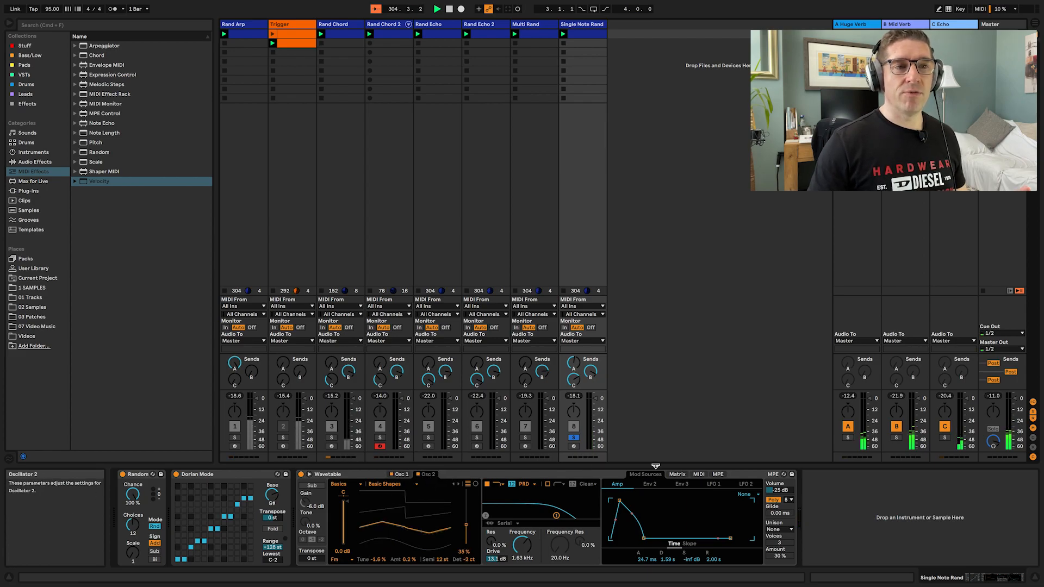
Review Single Note Rand's Wavetable modulation, set the LFO 1 amount for Amp Release to 13, and unsolo the track
click(677, 475)
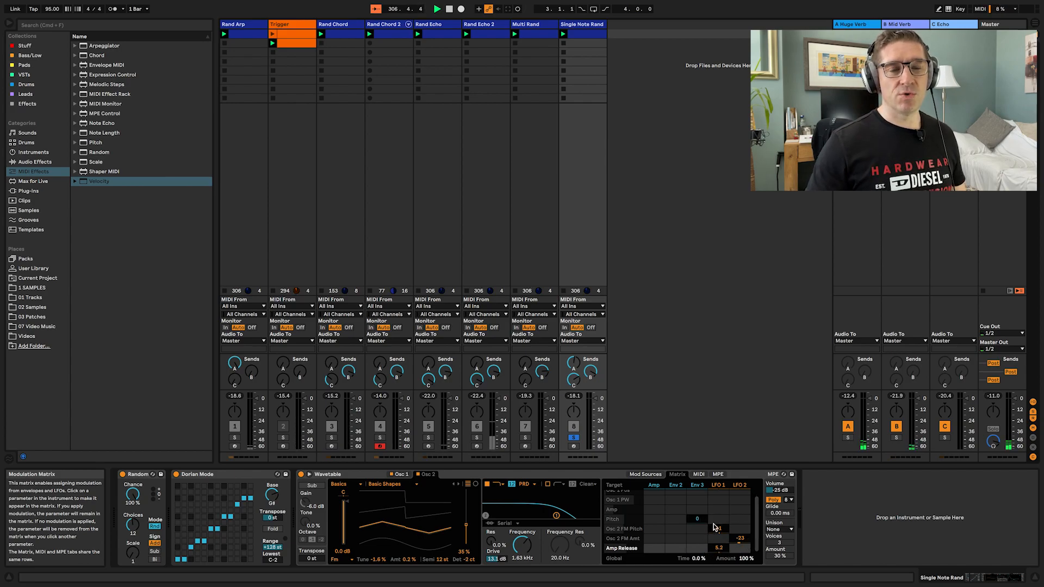
click(646, 475)
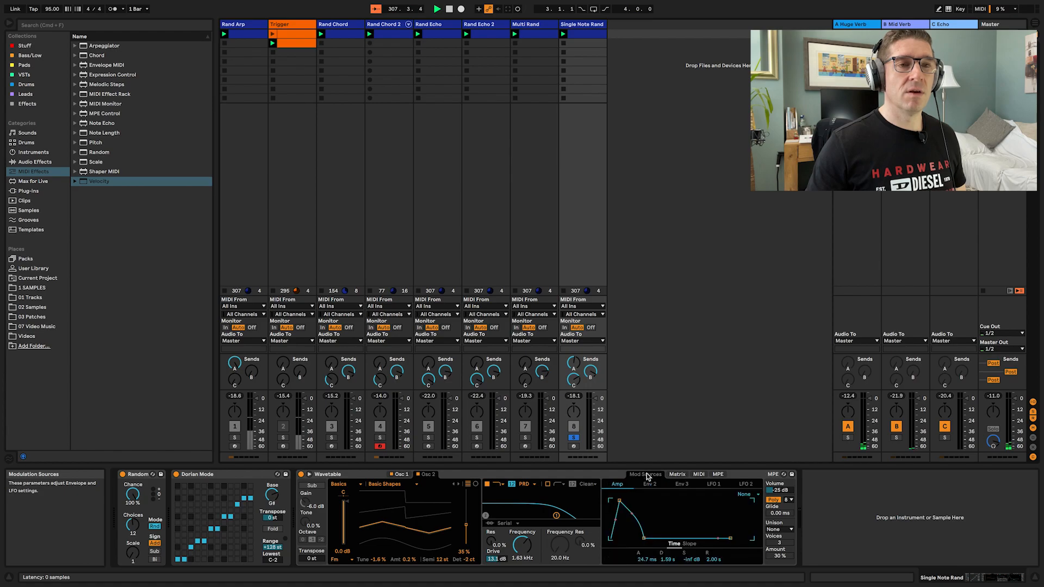
click(677, 474)
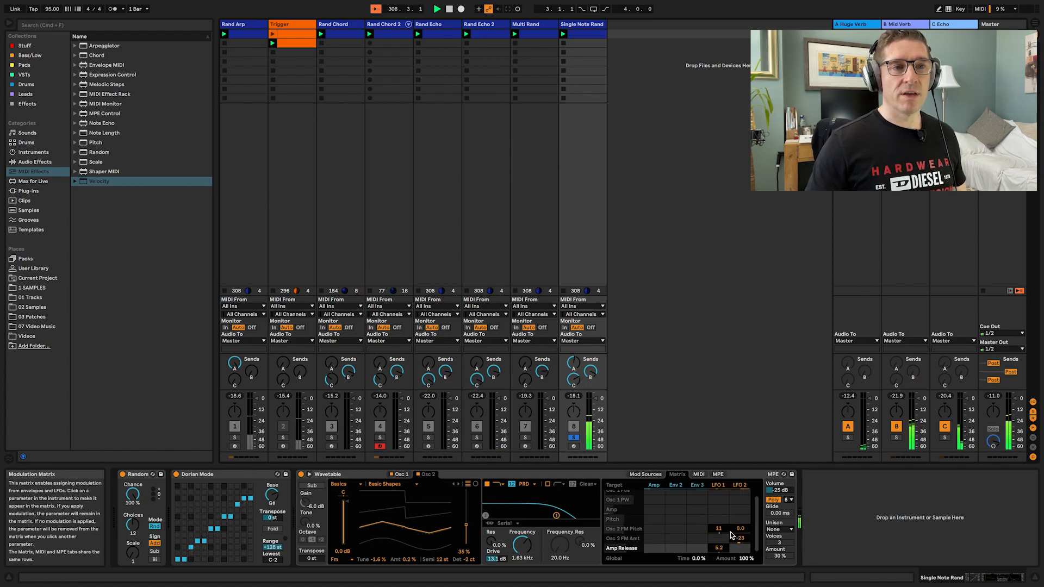
click(645, 475)
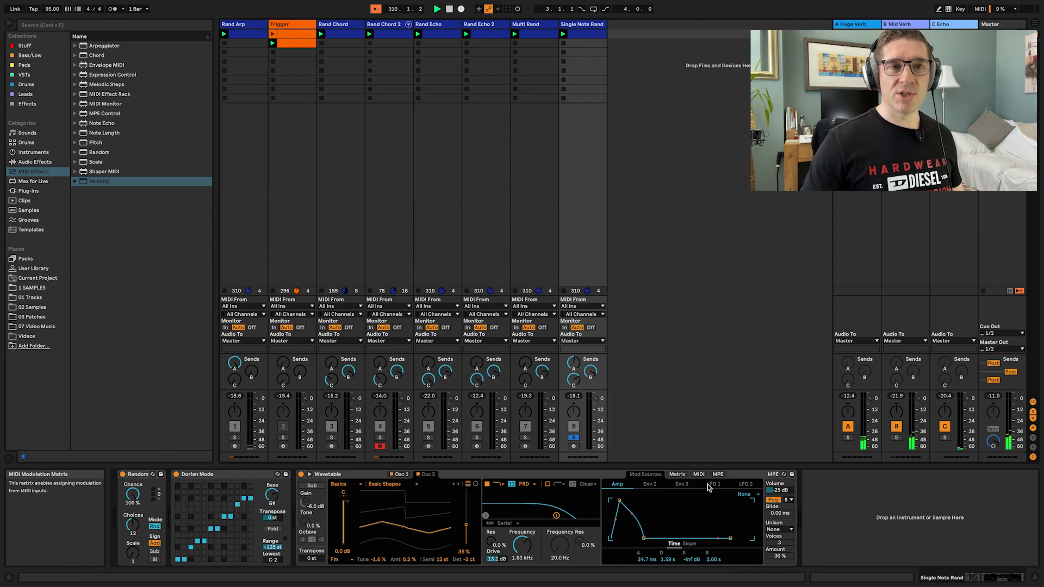
click(683, 475)
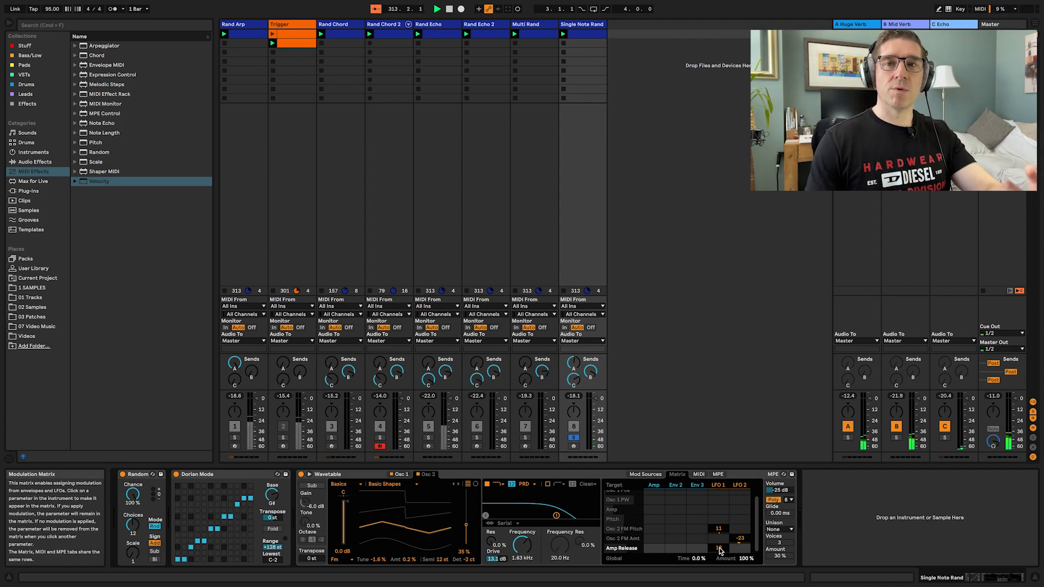
click(574, 438)
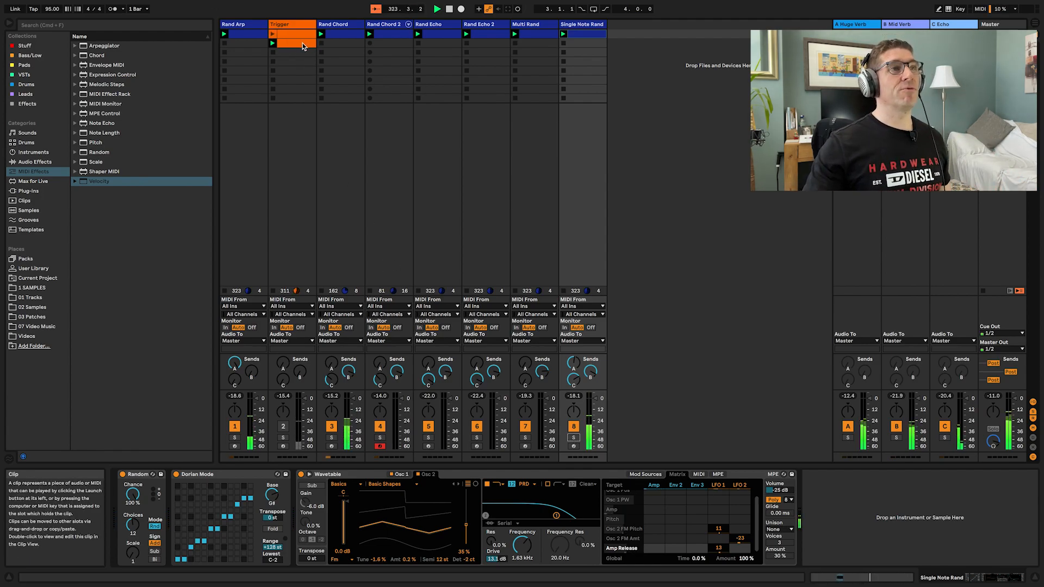
Duplicate the Rand Arp track and launch the clip on the copy
click(242, 25)
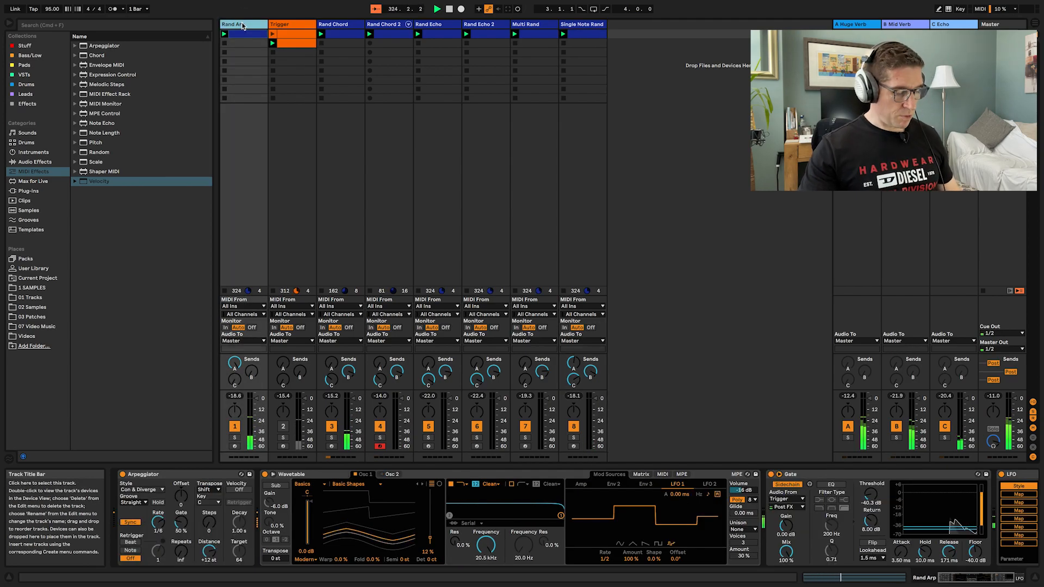
key(super+d)
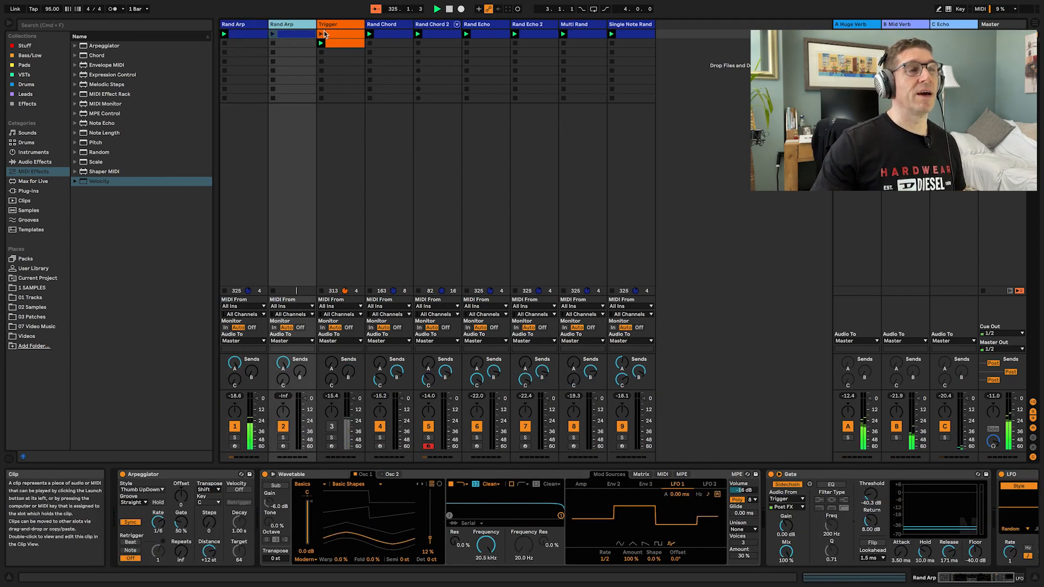
click(288, 34)
Check the note chance in the Trigger track's second clip and duplicate the Trigger track
double_click(347, 44)
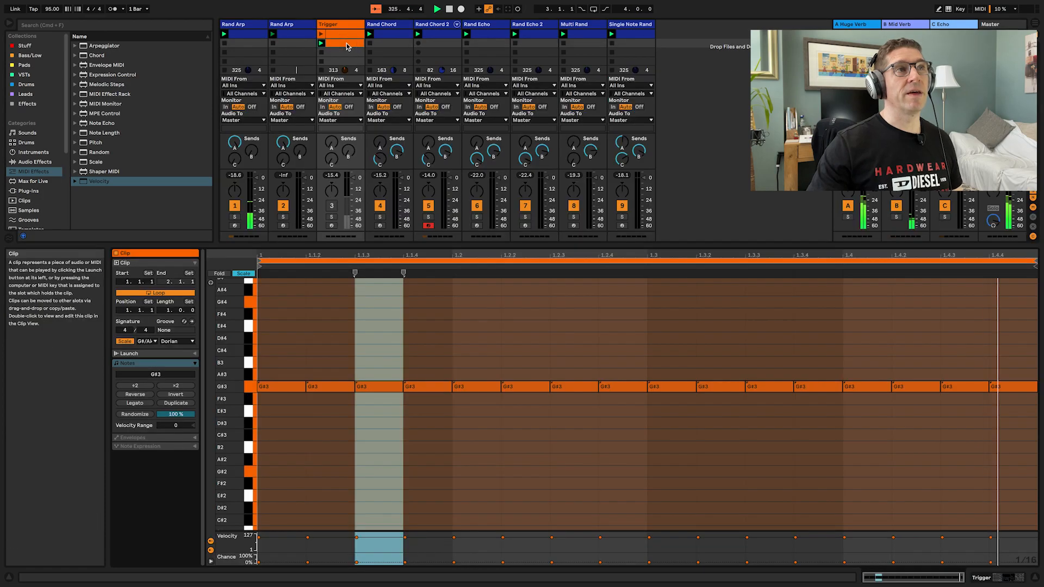
click(325, 388)
key(super)
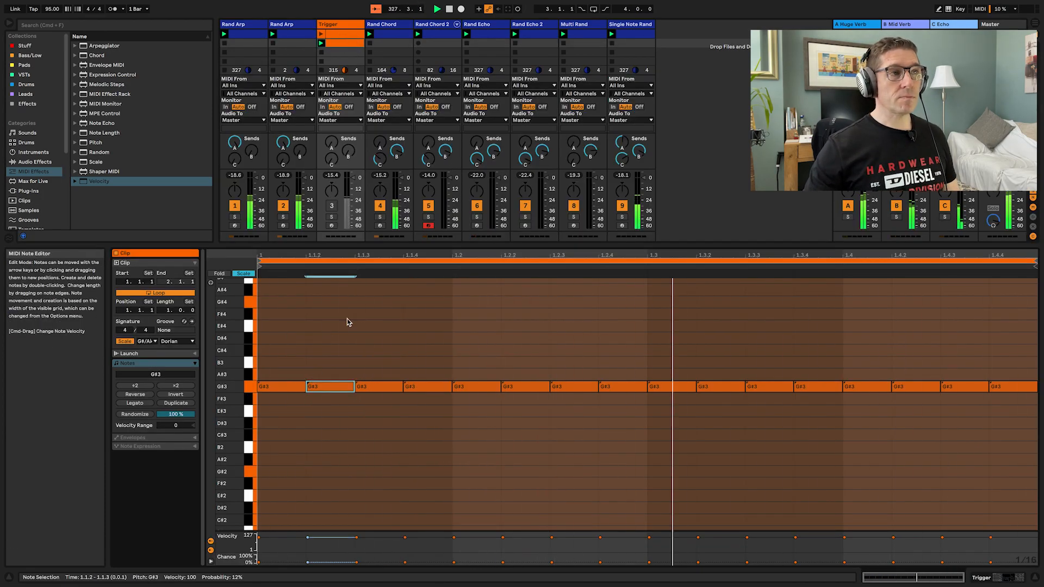
click(341, 25)
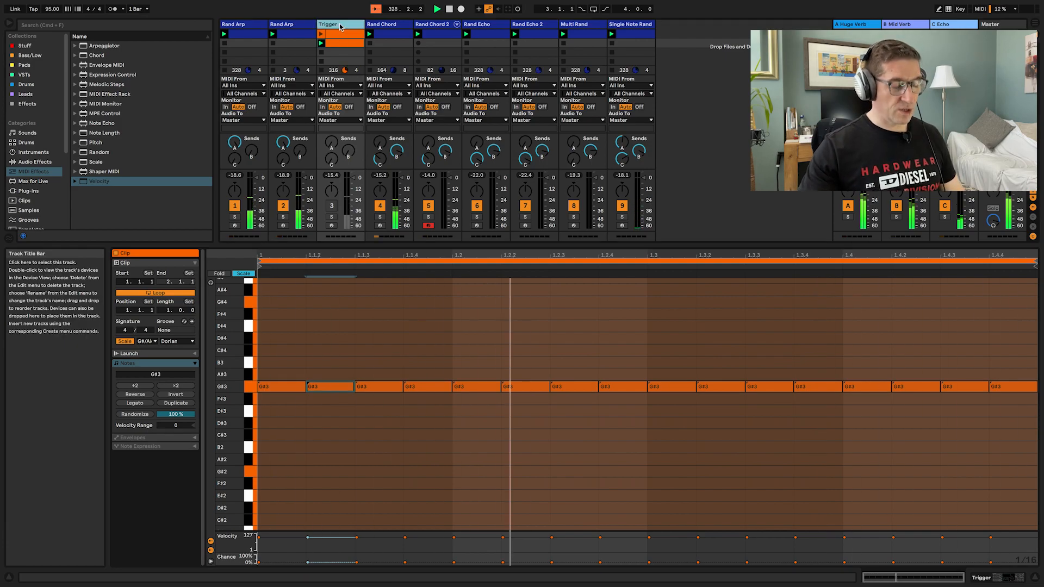
key(super+d)
click(391, 48)
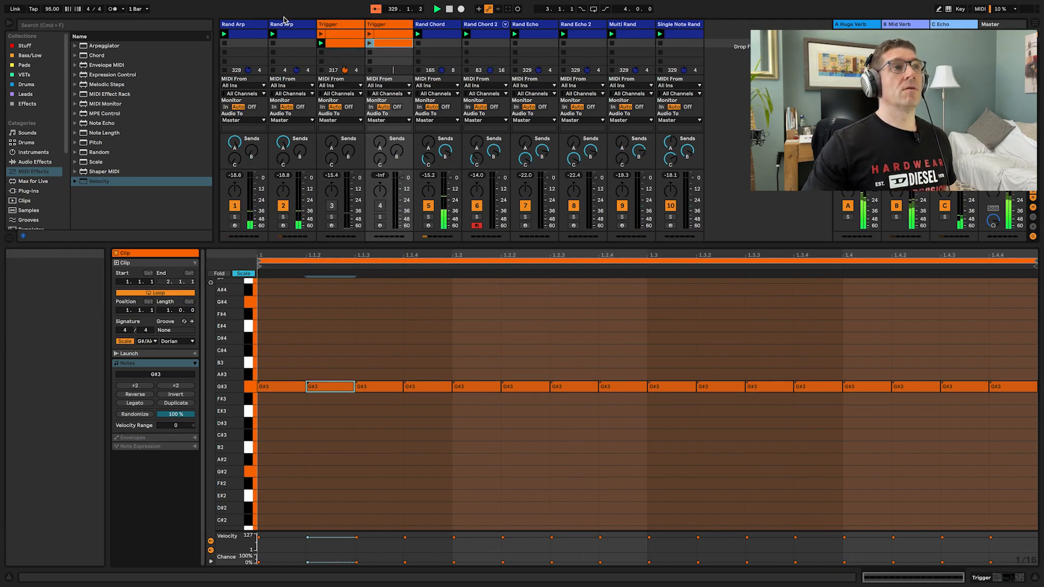
Set the Gate sidechain source on the duplicated Rand Arp track to the duplicated Trigger track
click(291, 26)
double_click(321, 25)
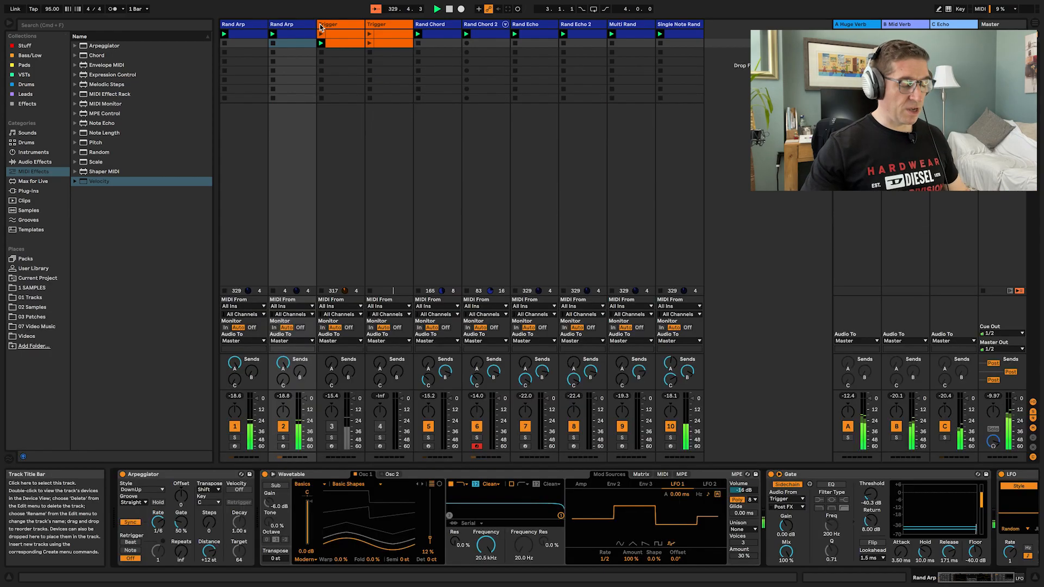
click(801, 506)
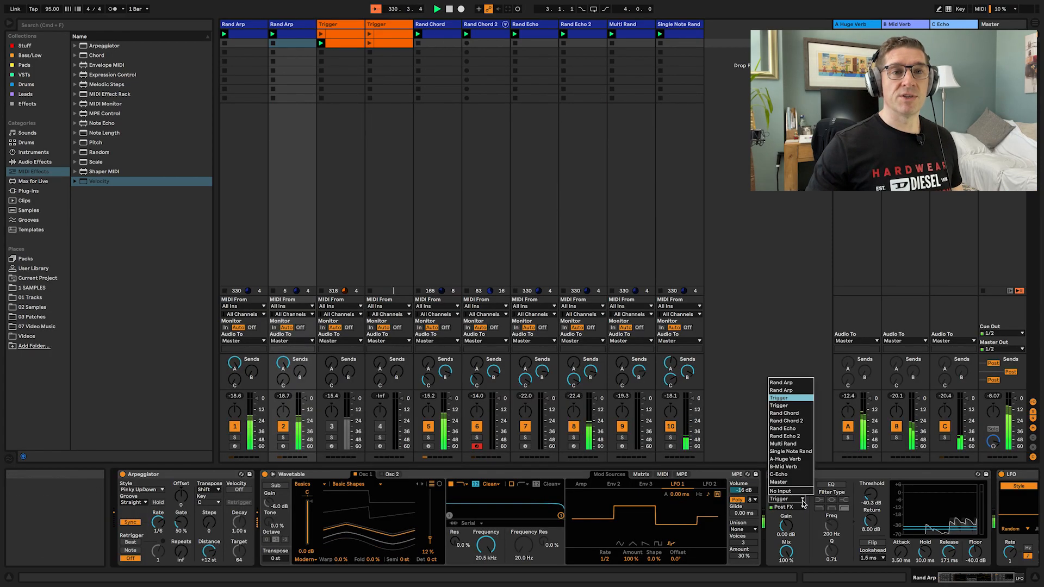
click(792, 412)
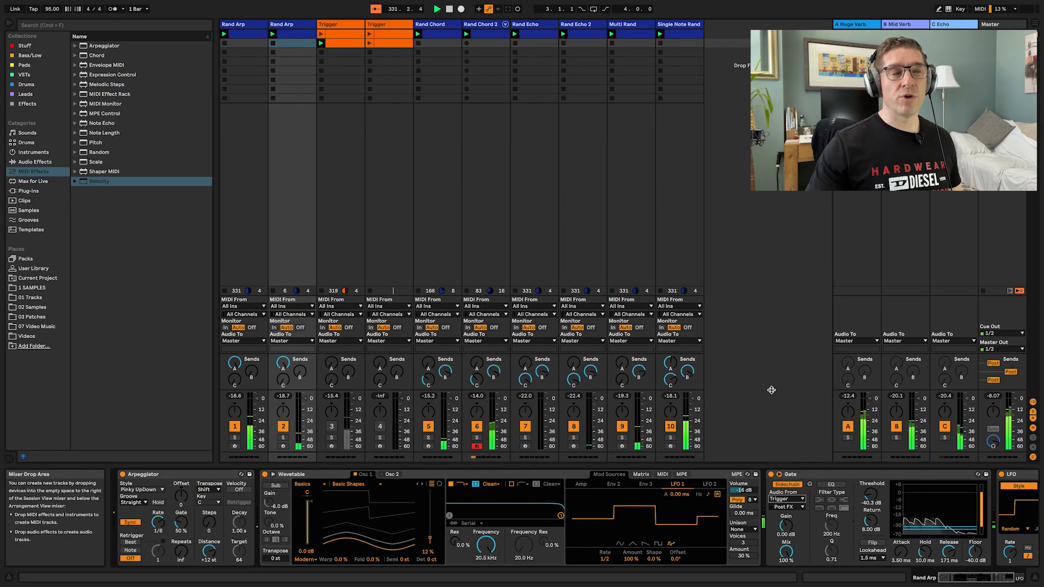
Launch the duplicated Trigger's second clip, set the chance of all its notes to 9%, and open the original Trigger's clip for comparison
click(365, 45)
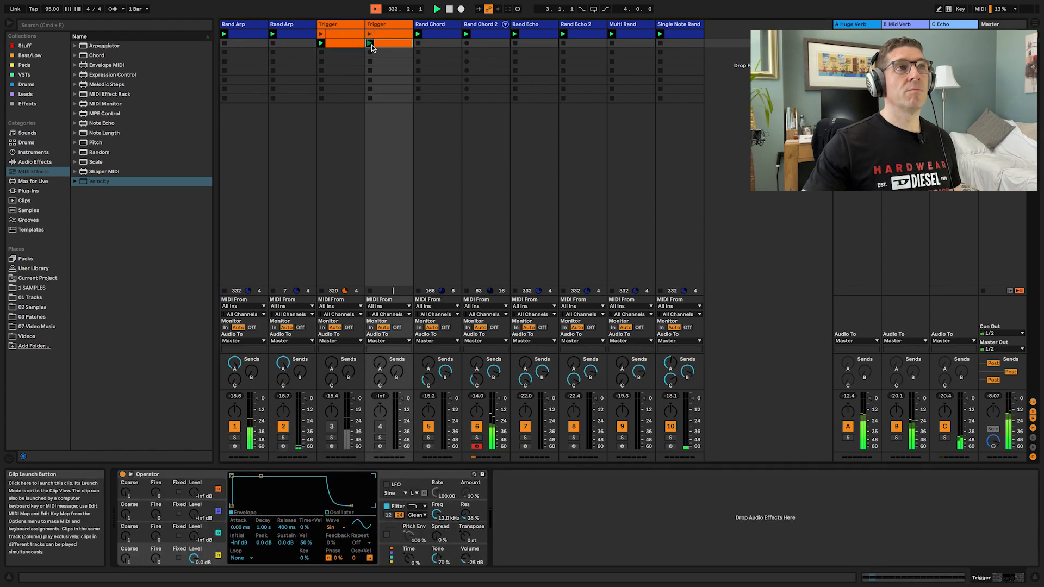
double_click(365, 44)
click(321, 387)
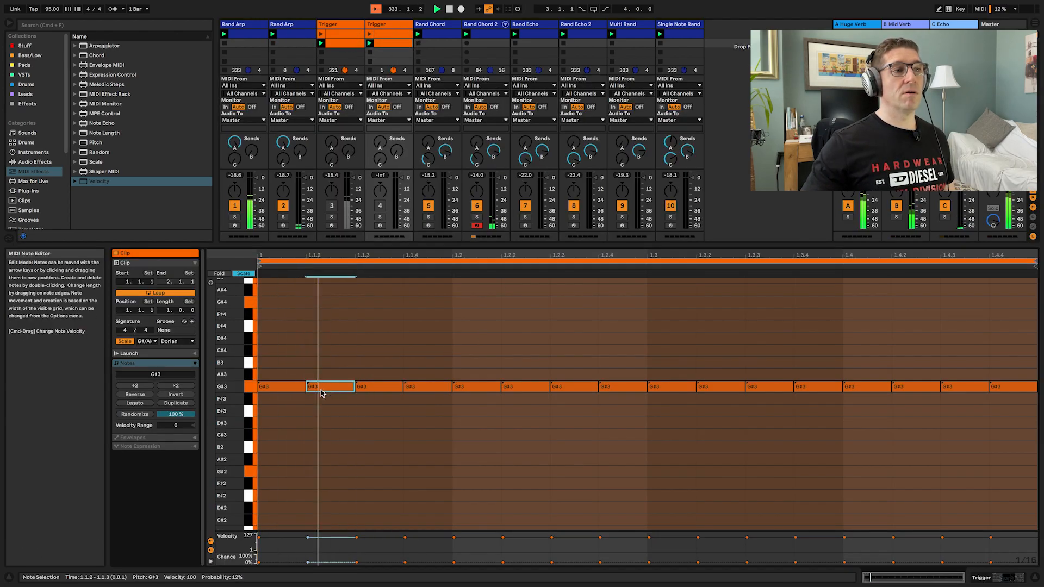
key(super+a)
drag(393, 562, 393, 564)
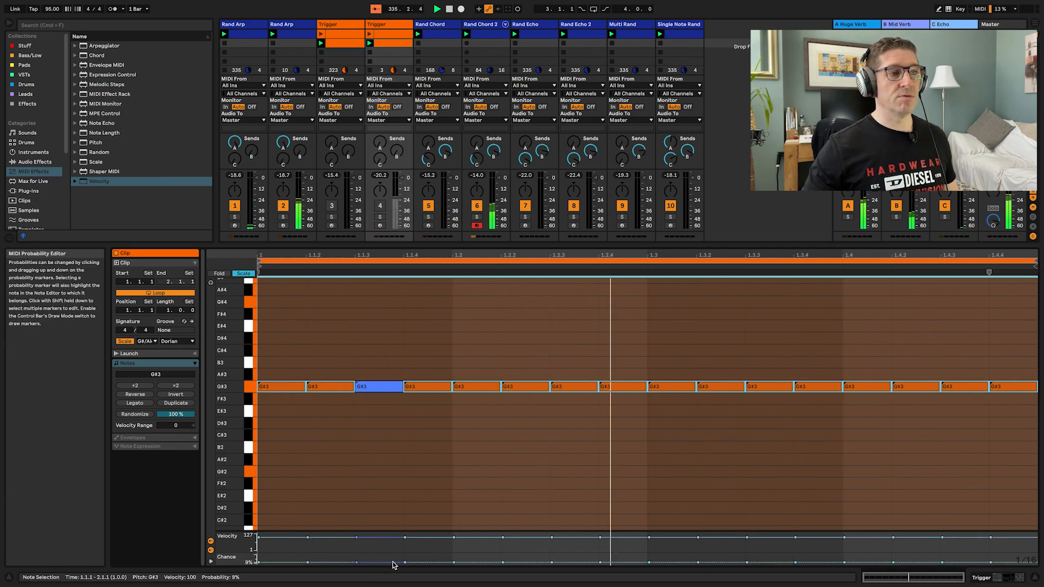
click(344, 44)
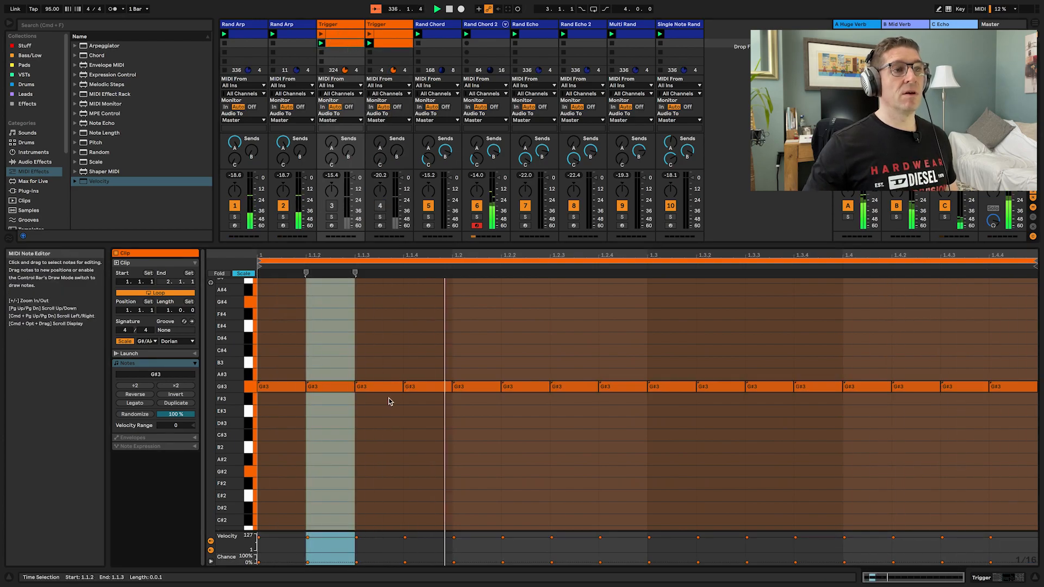
Launch the original Trigger's first clip and set the chance of all its notes to 12%
click(379, 386)
click(341, 36)
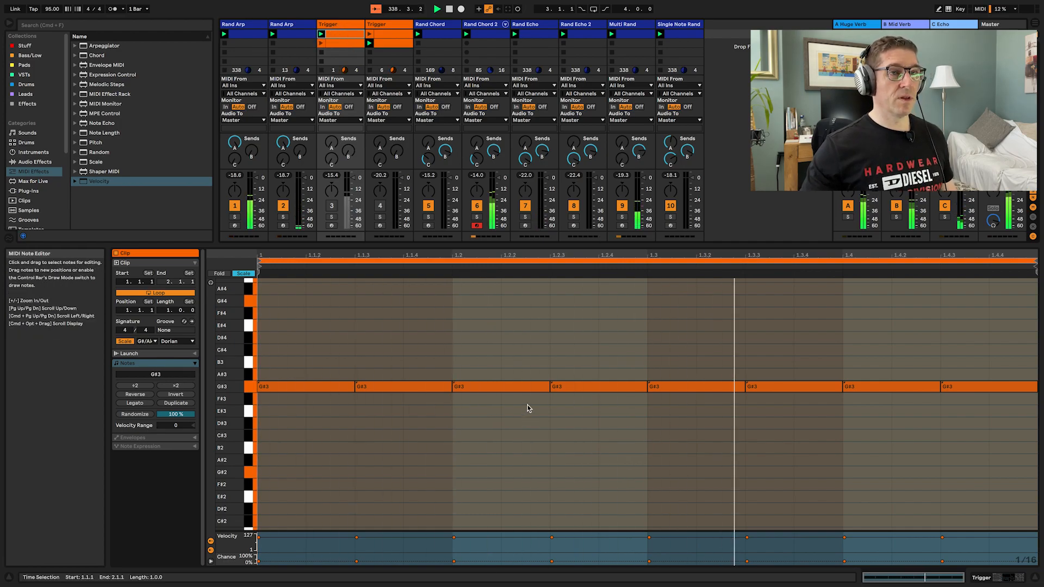
click(531, 386)
key(super+a)
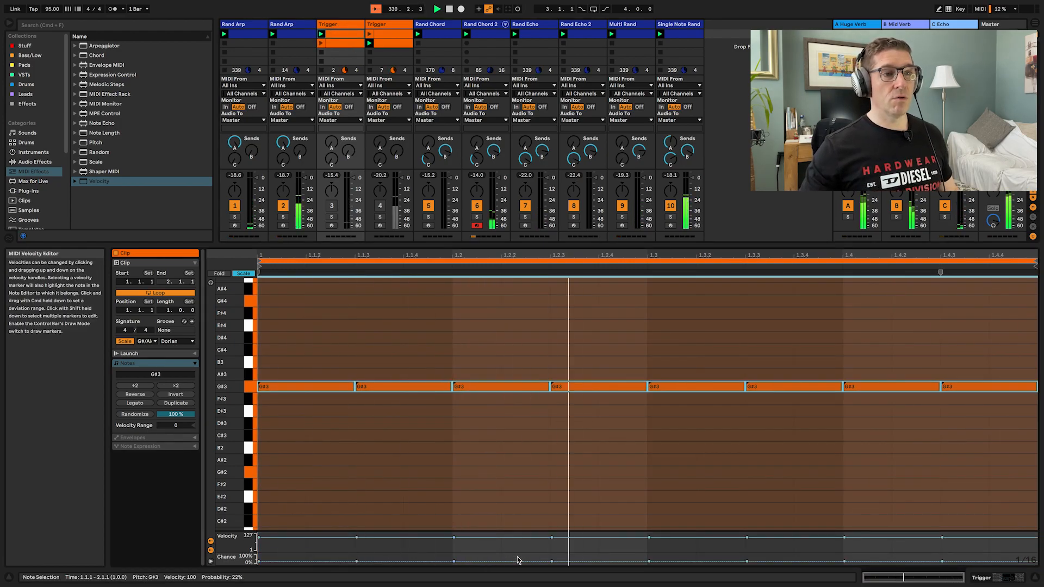
drag(525, 562, 525, 563)
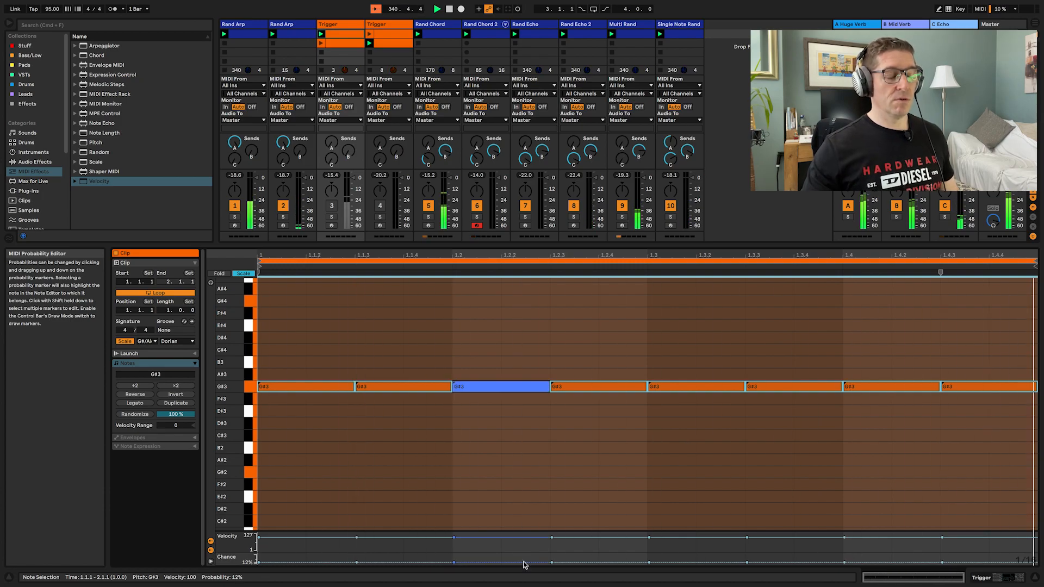
key(shift+Tab)
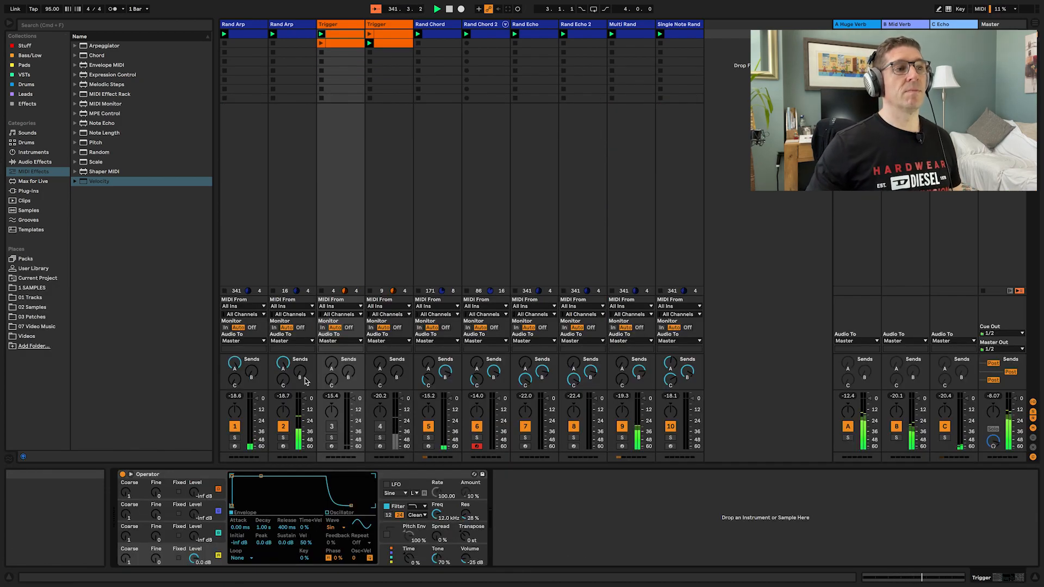
Solo the two Rand Arp tracks and raise their C Echo sends to about -11.7 dB
click(234, 438)
click(282, 438)
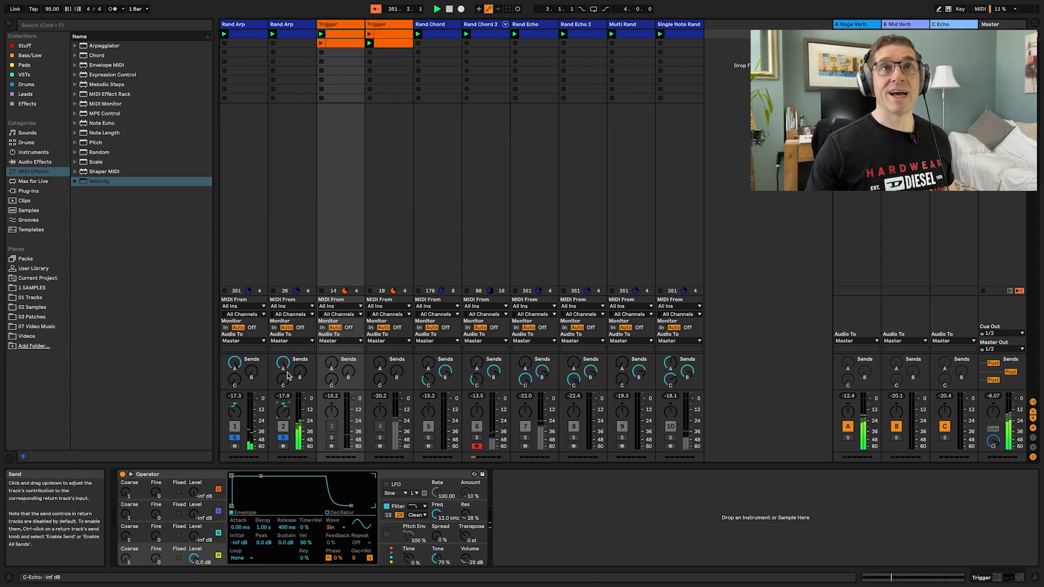
drag(284, 379, 283, 371)
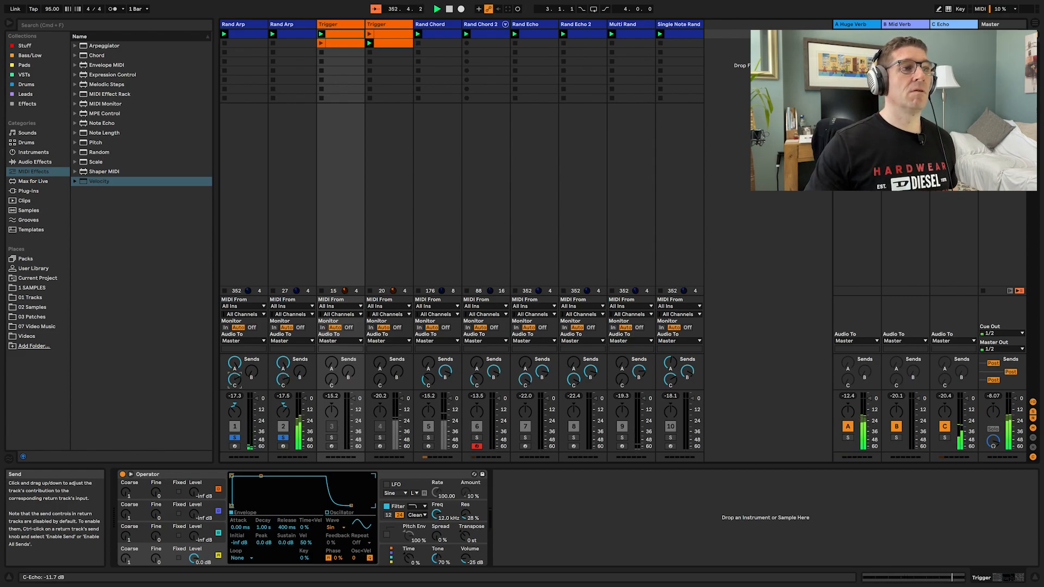
drag(253, 390, 282, 385)
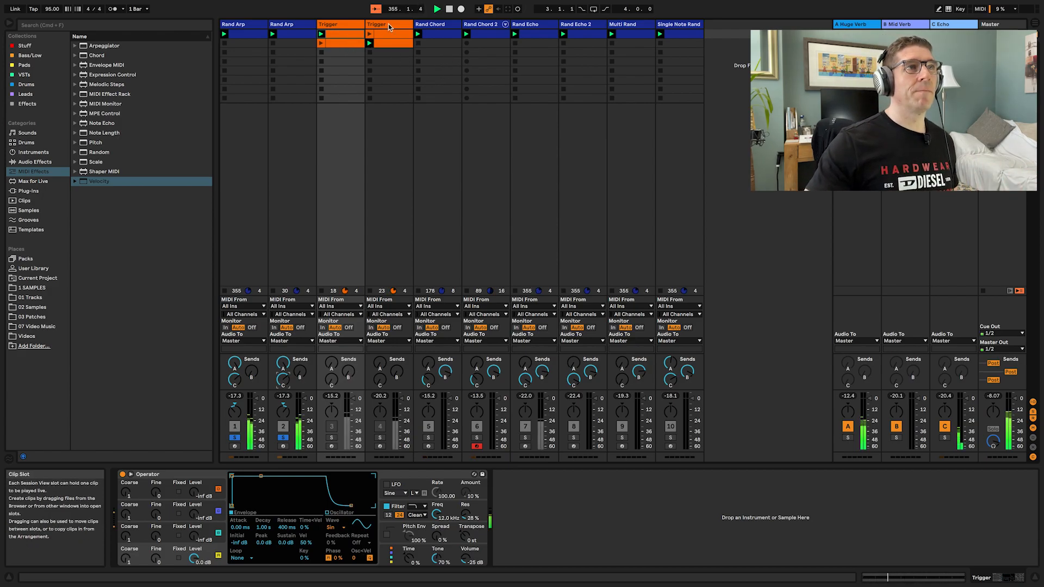
Open the Rand Chord clip and duplicate its loop contents to a length of four bars
click(438, 24)
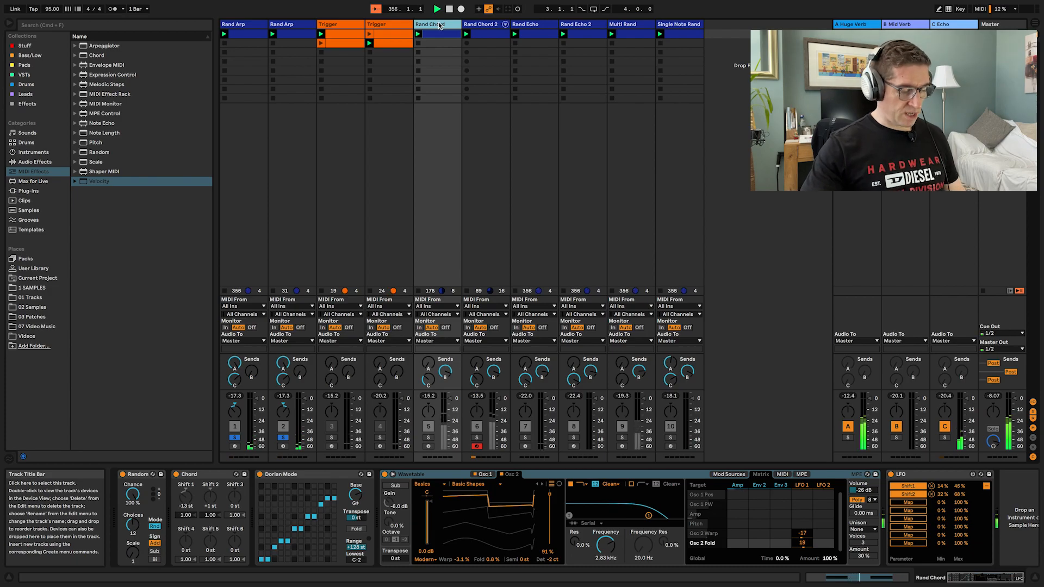
double_click(438, 34)
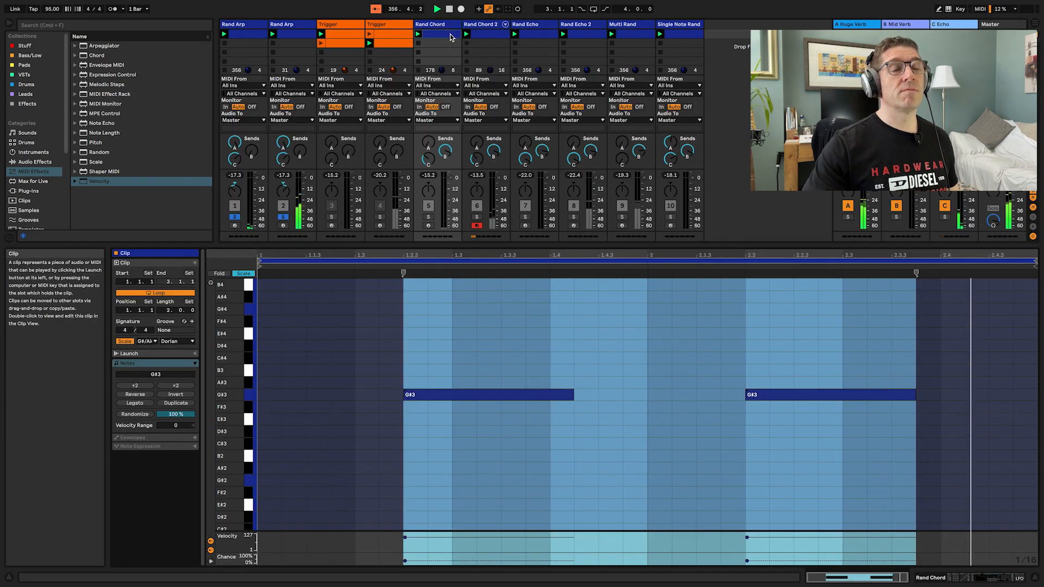
click(176, 403)
click(580, 424)
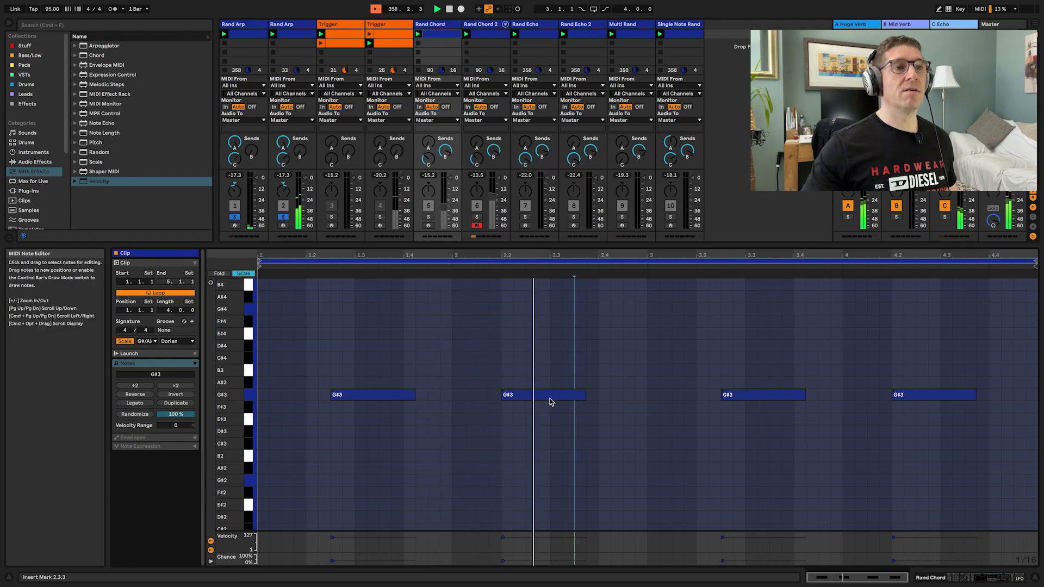
Move the last three Rand Chord notes toward the loop's end, with the fourth at 4.3.1, and lengthen the first to end at 2.1.3
drag(529, 397, 684, 399)
drag(781, 396, 829, 399)
drag(938, 397, 983, 400)
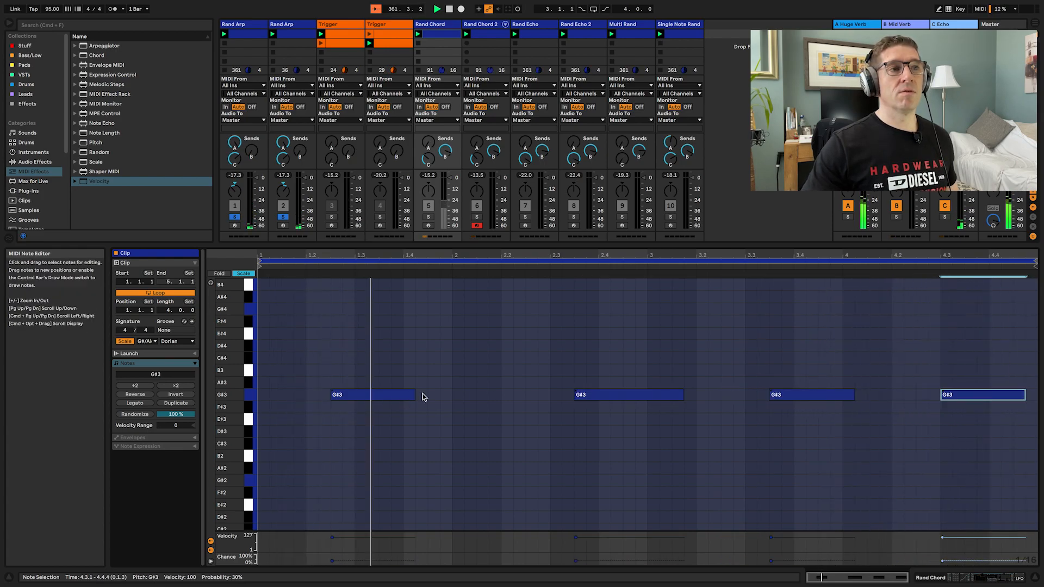
drag(415, 395, 477, 396)
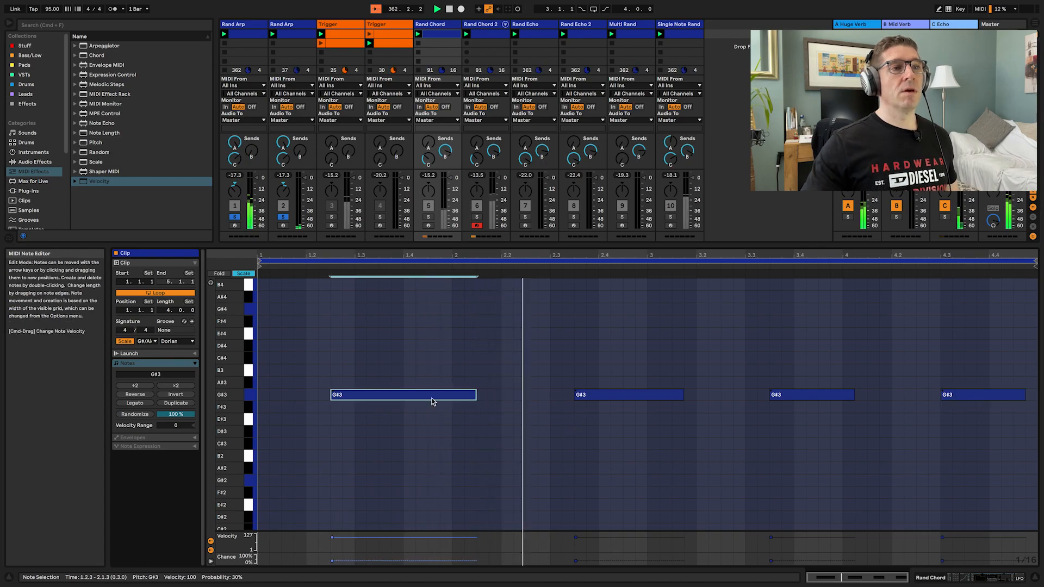
Set the chance of all notes in the Rand Chord clip to 13%
key(super+a)
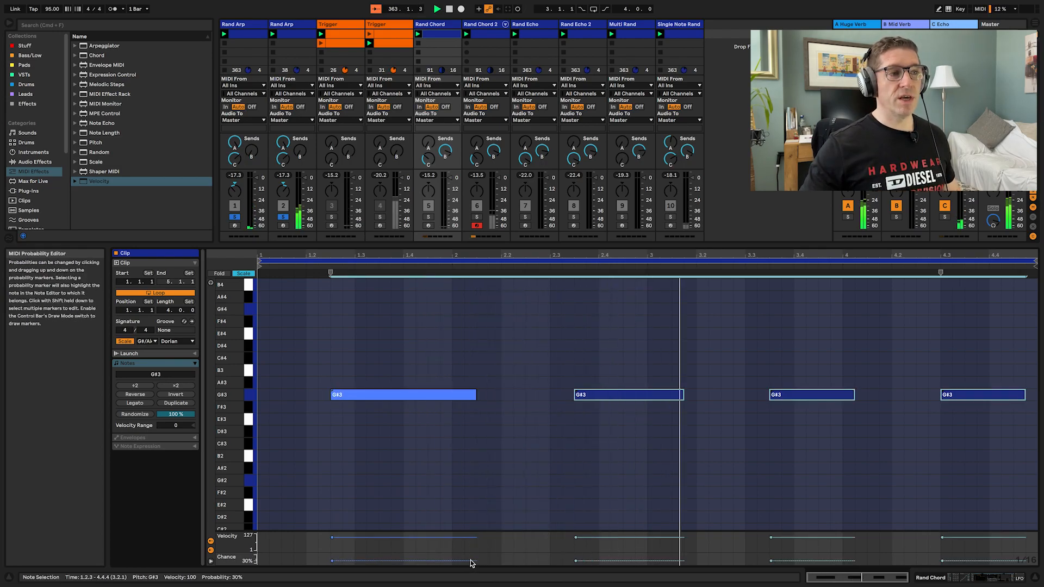
drag(332, 561, 332, 562)
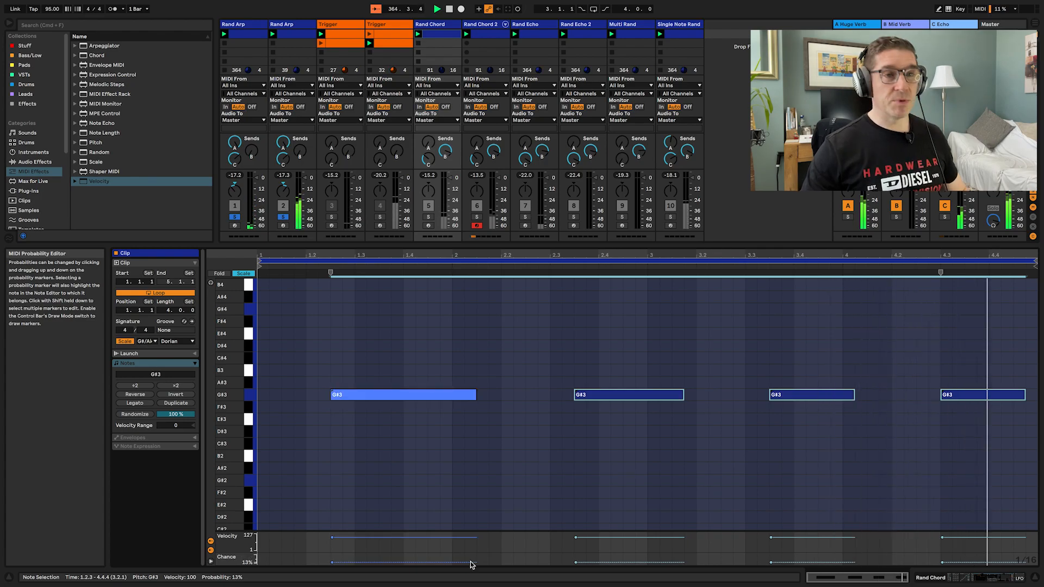
key(shift+Tab)
Duplicate the Rand Chord track, launch the clip on the copy, and solo both Rand Chord tracks
click(440, 24)
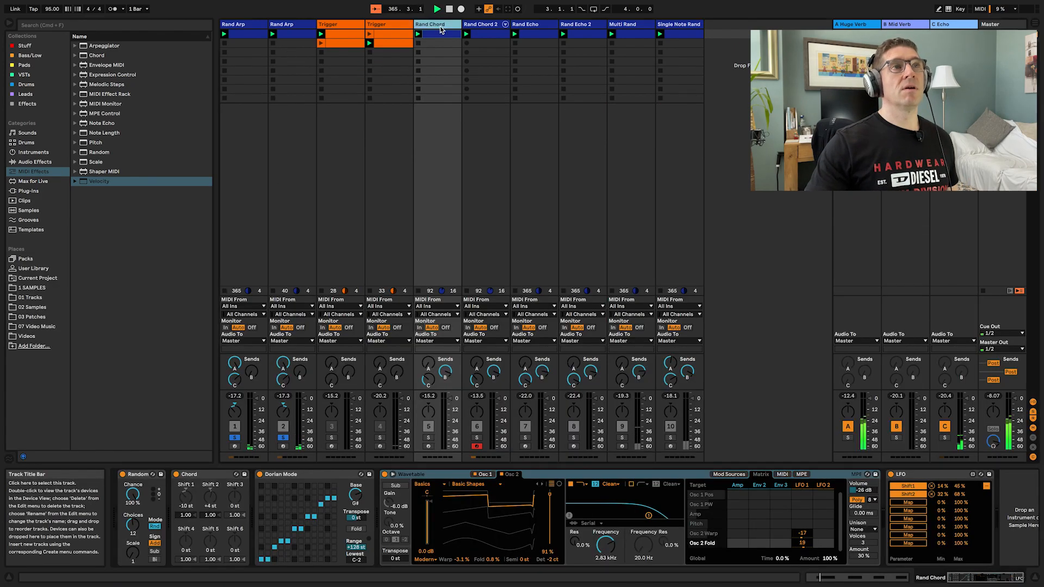
key(super+d)
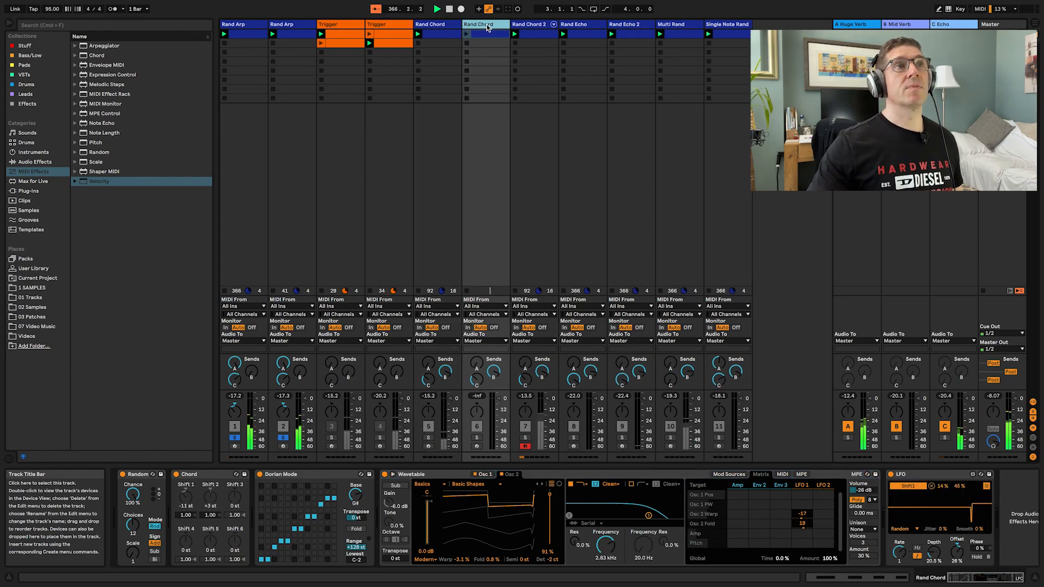
click(477, 438)
super+click(429, 438)
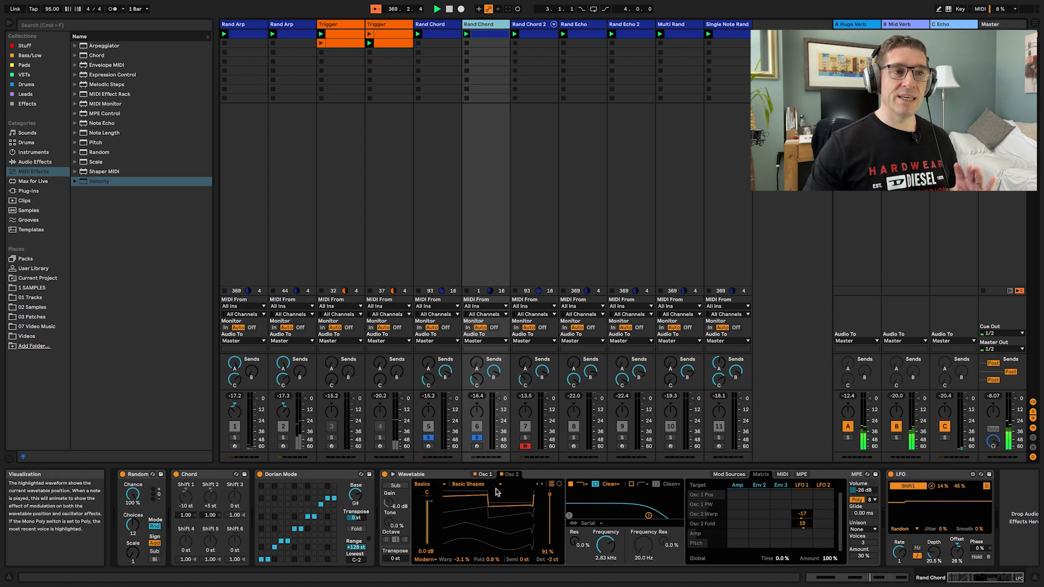
On the copy's Wavetable, set oscillator 1 to Instrument Piano and oscillator 2 to Vintage Brds Dual Saw at position 37%
click(432, 485)
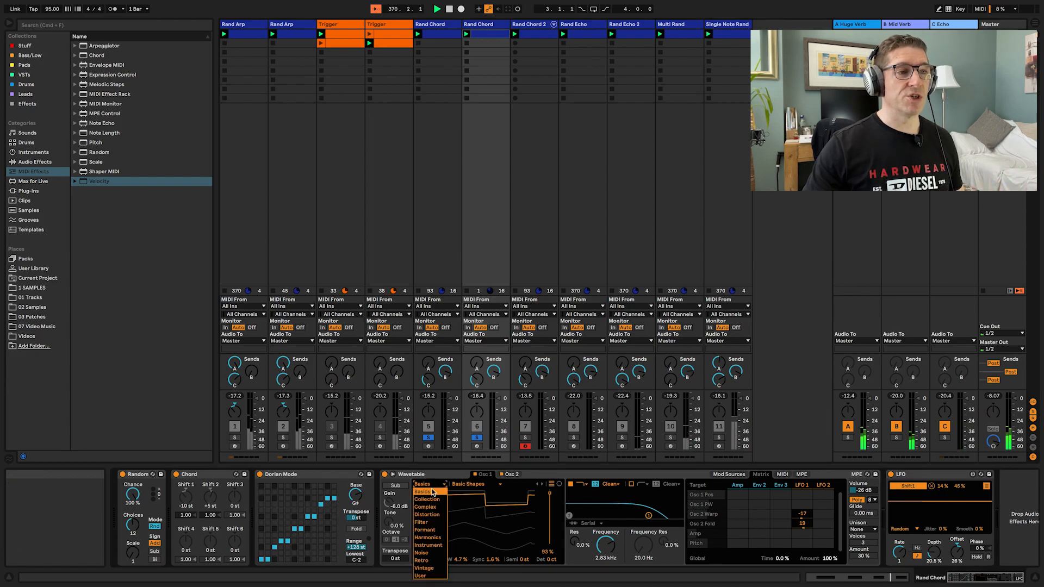
click(437, 546)
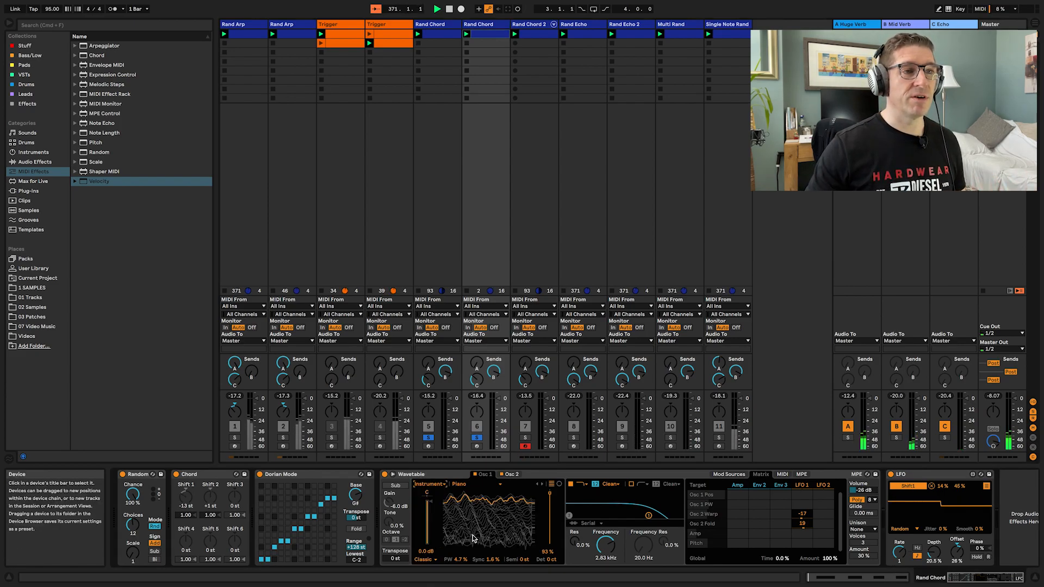
click(511, 475)
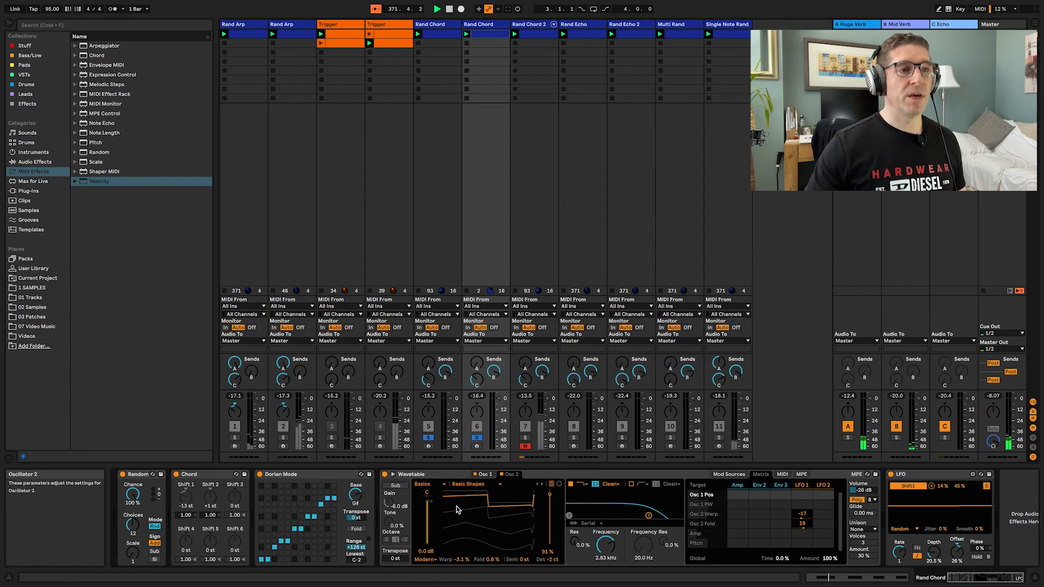
click(428, 484)
click(434, 569)
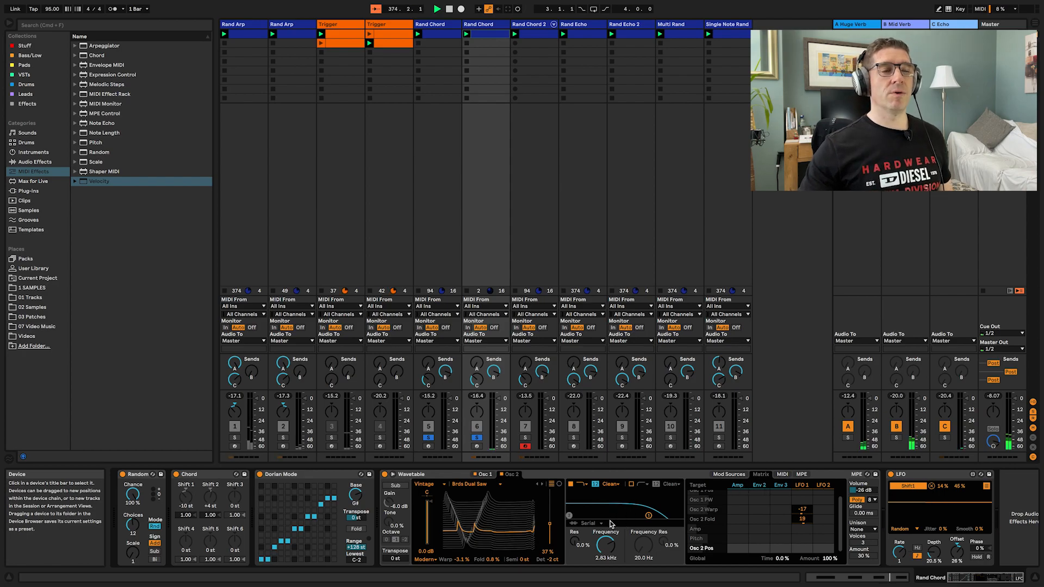
scroll(585, 520, right, 2)
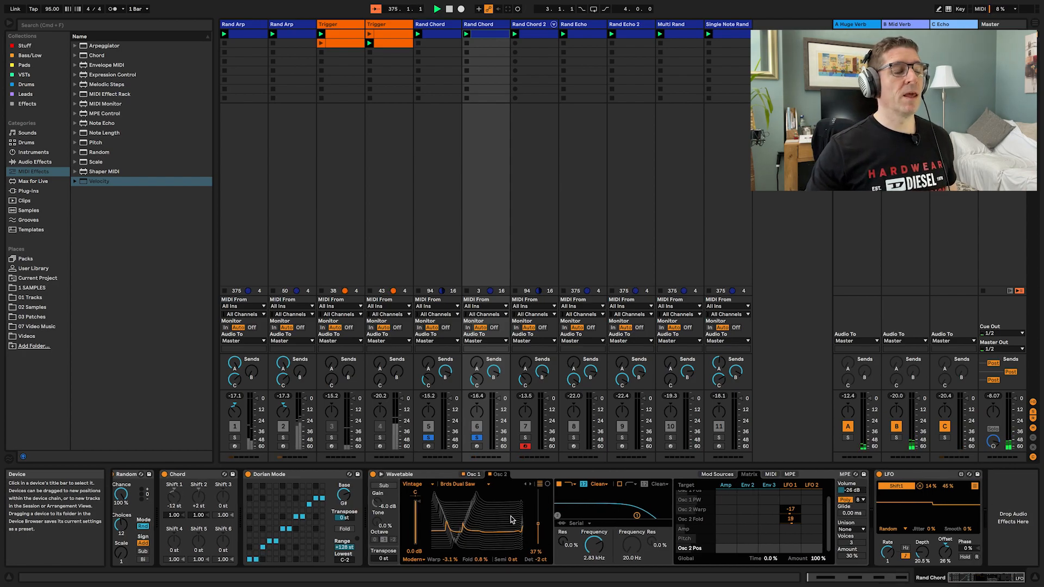
scroll(411, 526, left, 2)
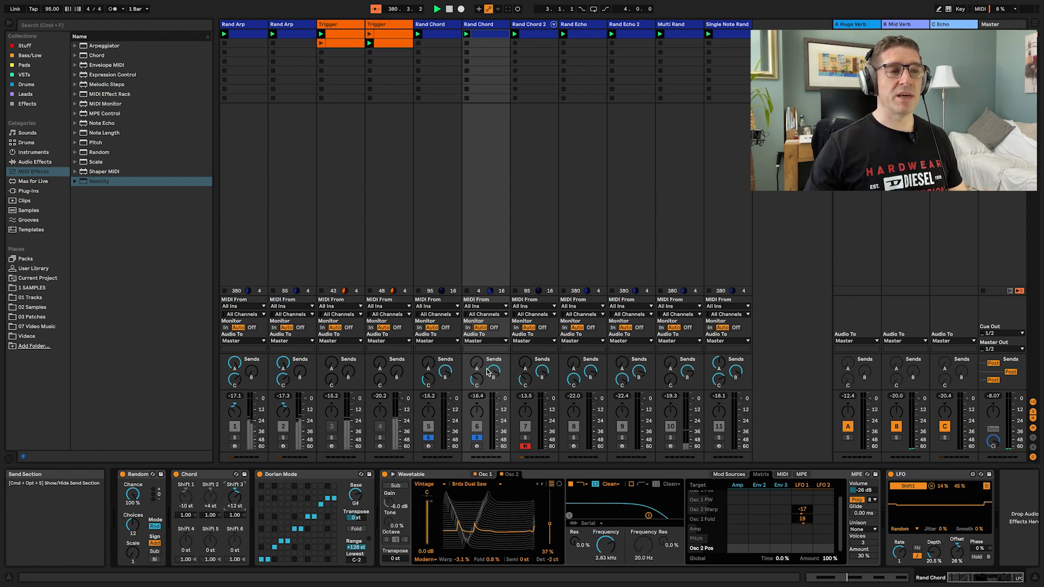
In the copied Rand Chord clip, move the notes to start at 1.1.1, 2.1.1, 3.1.1 and 4.2.1, and lengthen the last two
double_click(494, 34)
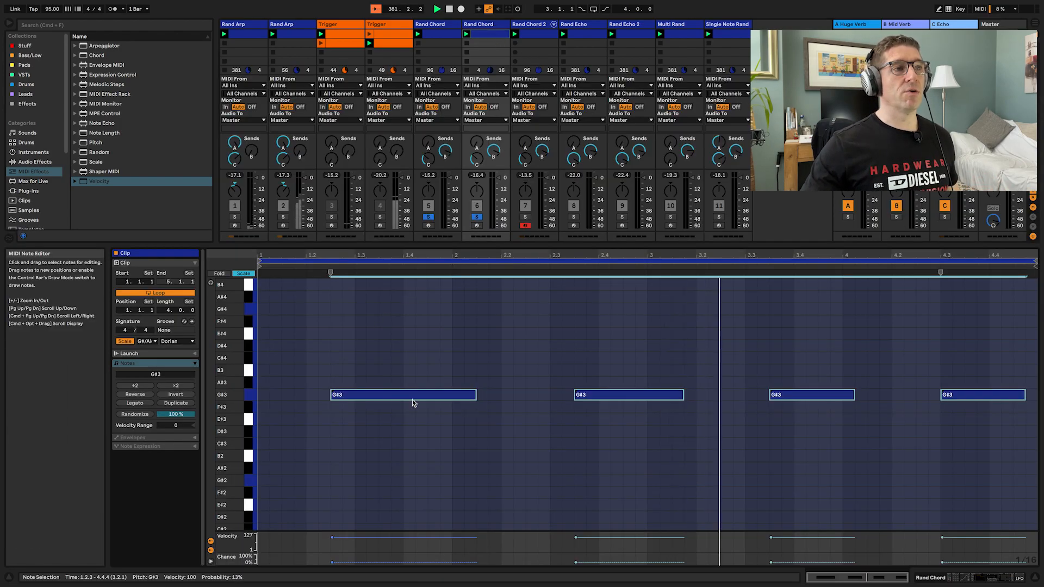
drag(433, 395, 373, 399)
click(757, 374)
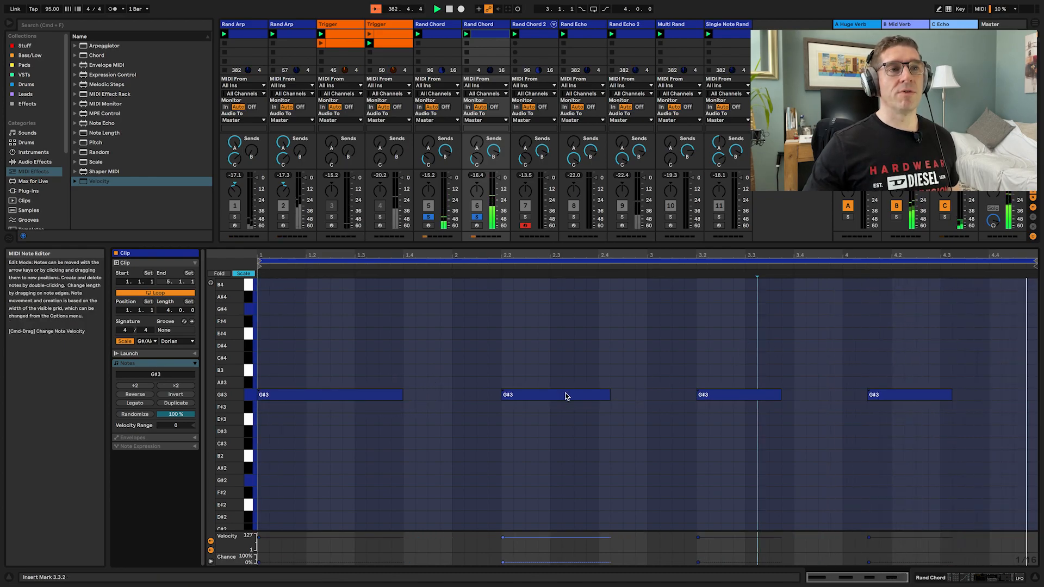
drag(545, 399, 500, 401)
drag(723, 396, 794, 396)
drag(920, 396, 1001, 395)
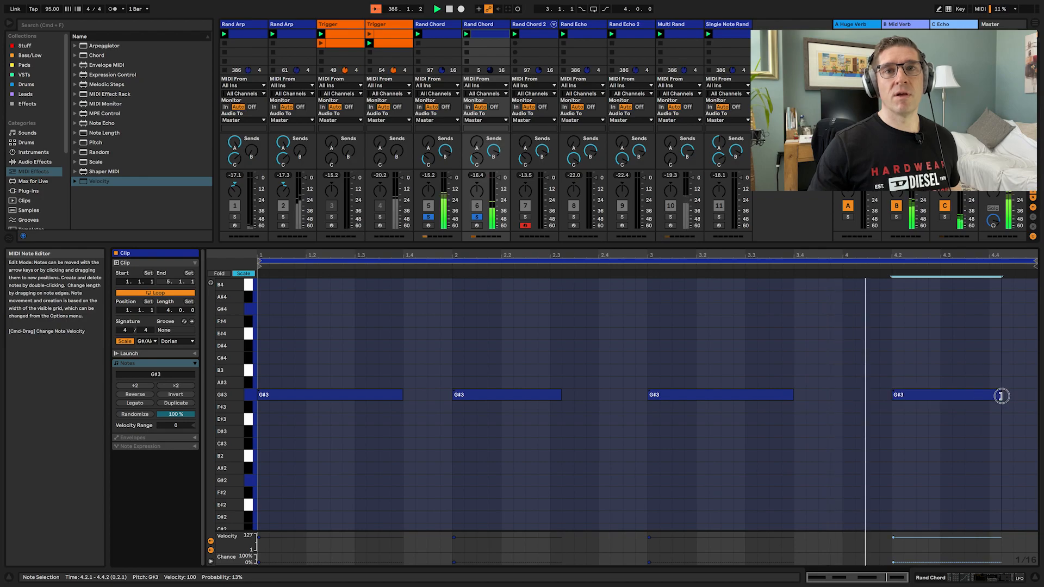
key(shift+Tab)
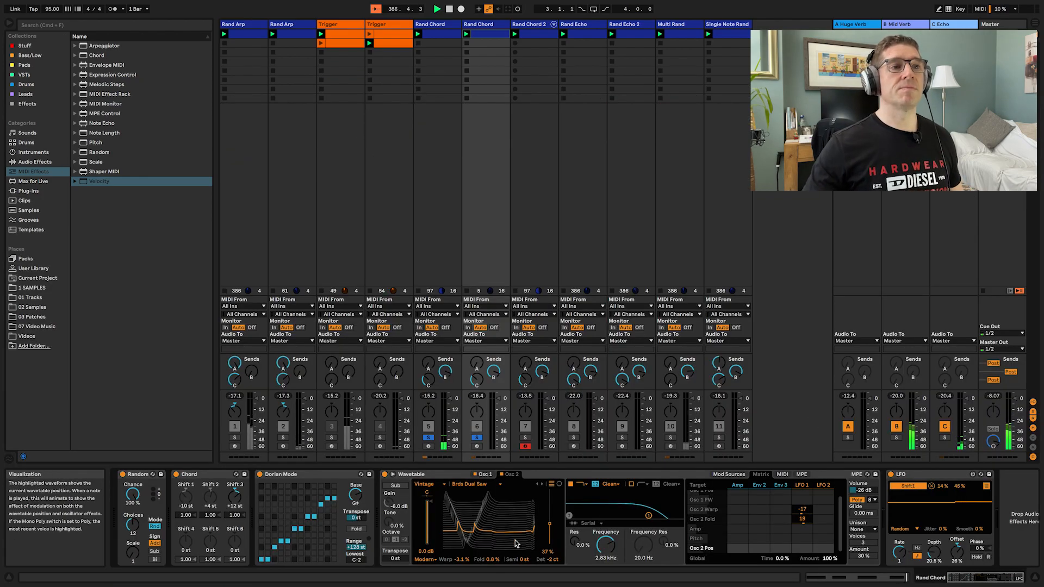
Open the Rand Chord 2 clip and duplicate its loop contents to a length of eight bars
click(536, 217)
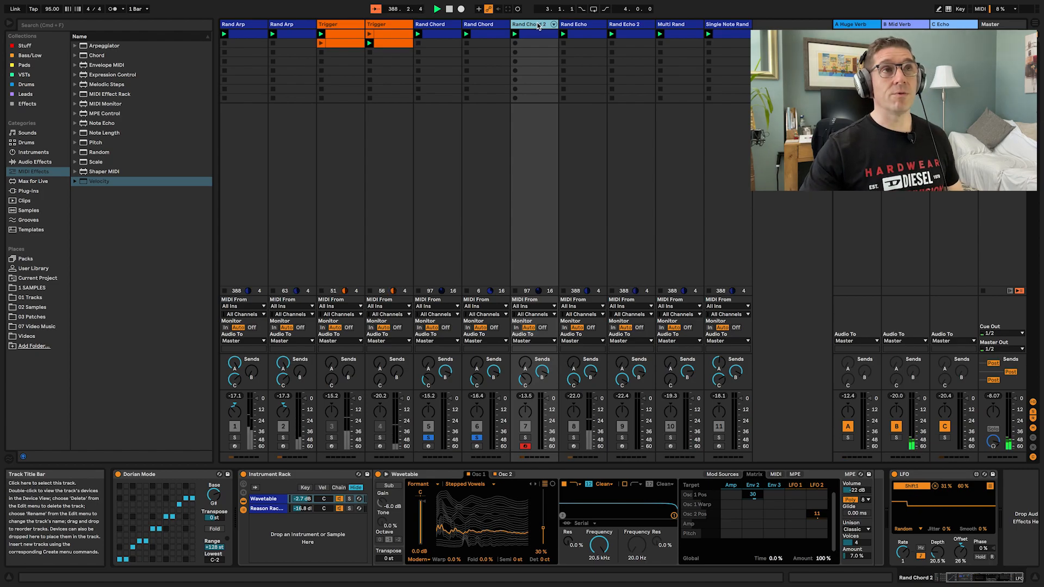
click(536, 33)
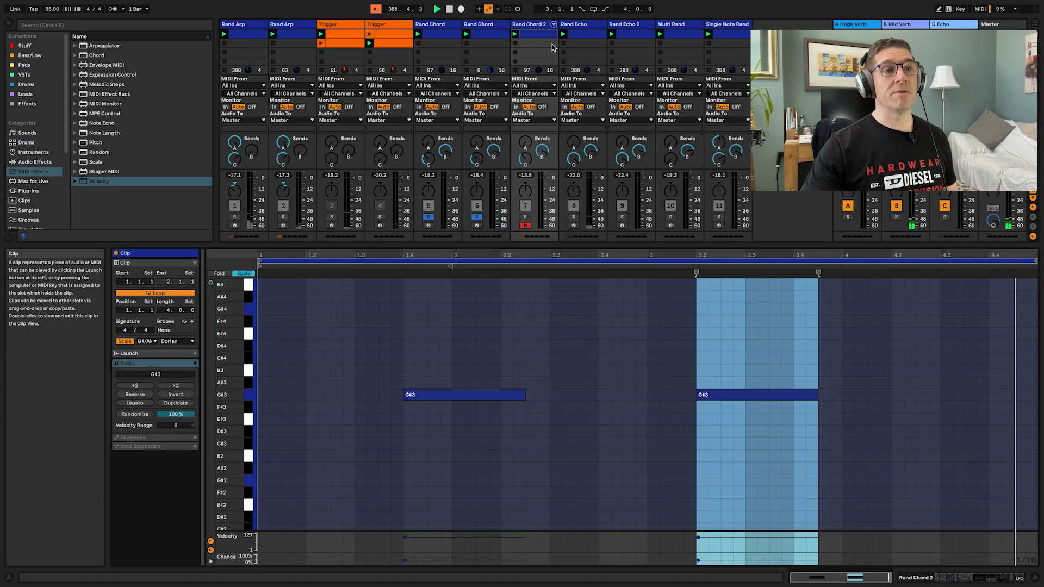
click(176, 403)
Lengthen the notes of the Rand Chord 2 clip and move them to start at 1.2.2, 2.4.2, 5.1.1 and 7.3.2
drag(475, 427, 337, 356)
mouse_move(357, 396)
mouse_down()
mouse_move(301, 402)
mouse_move(368, 397)
mouse_up()
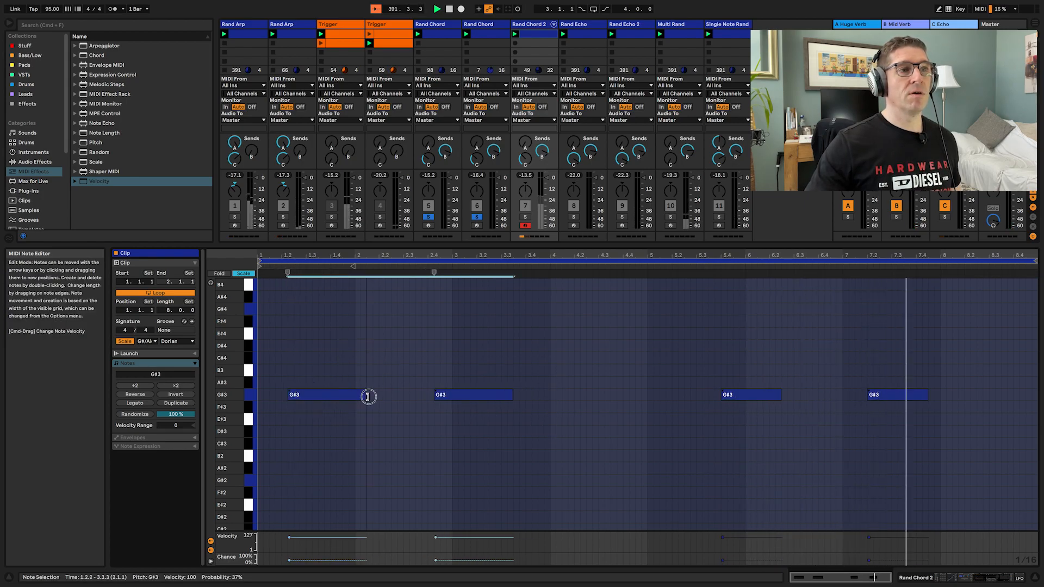
drag(739, 396, 780, 395)
click(926, 395)
drag(926, 396, 965, 395)
drag(900, 397, 927, 398)
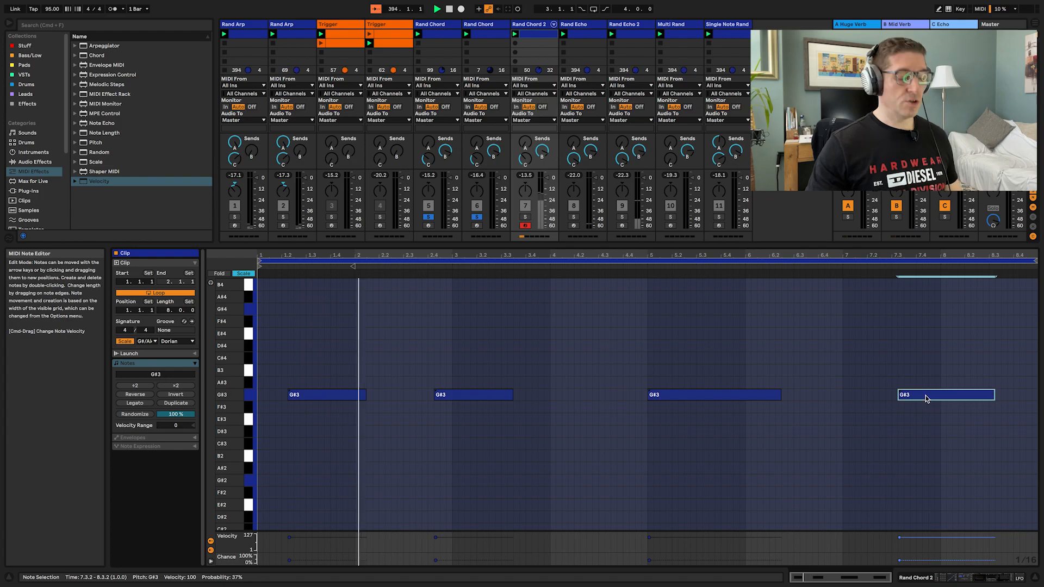
key(shift+Tab)
Duplicate the Rand Chord 2 track and launch the clip on the copy
click(535, 25)
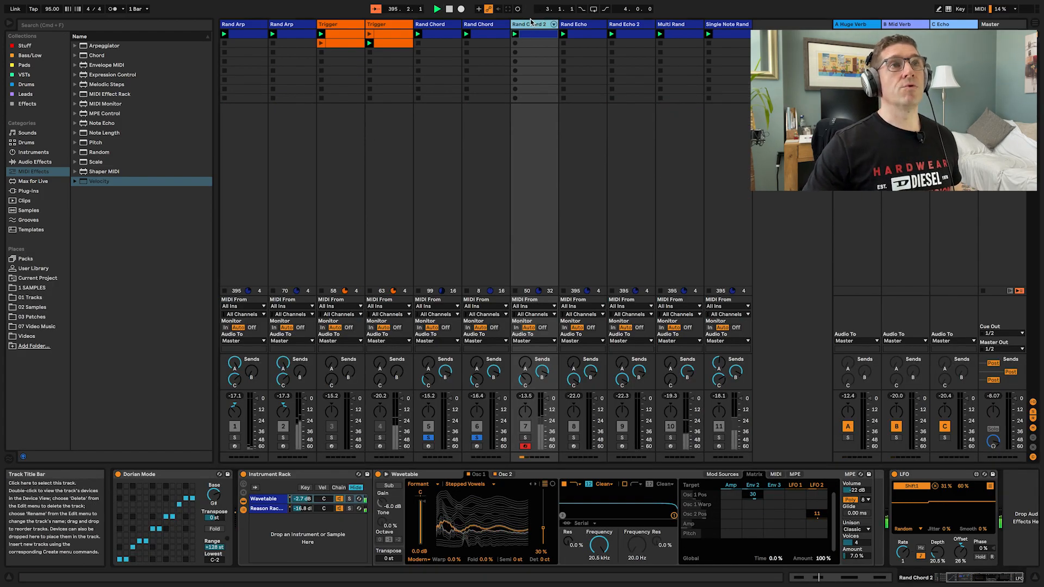
key(super+d)
click(582, 33)
In the duplicated Rand Chord 2 clip, shorten the last note and shift the first three together to start at 2.1.1
double_click(582, 33)
drag(988, 472, 301, 363)
mouse_move(327, 396)
mouse_down()
mouse_move(392, 399)
mouse_move(330, 401)
mouse_up()
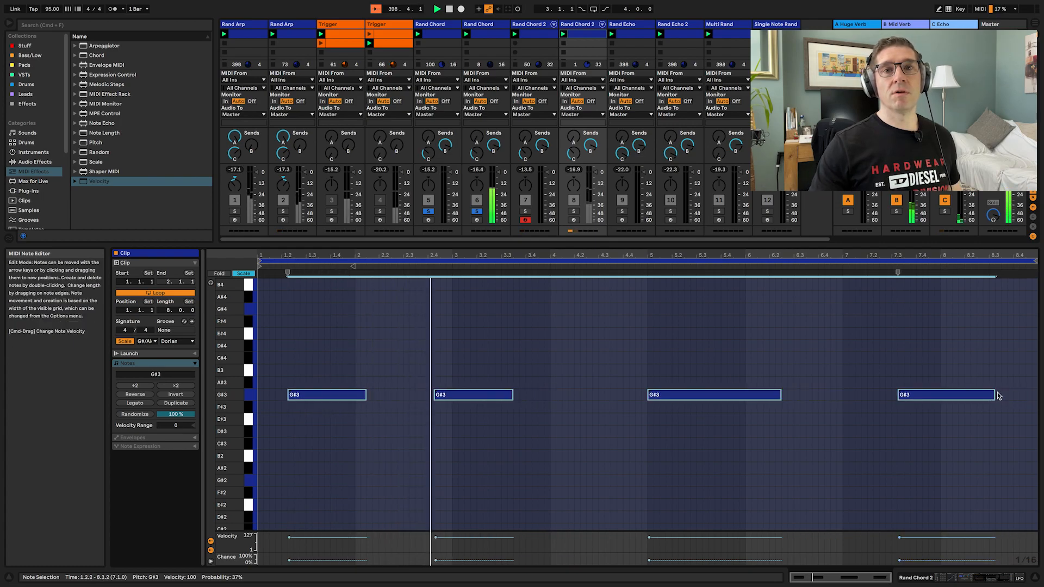
click(975, 363)
drag(993, 397, 977, 398)
drag(714, 421, 380, 398)
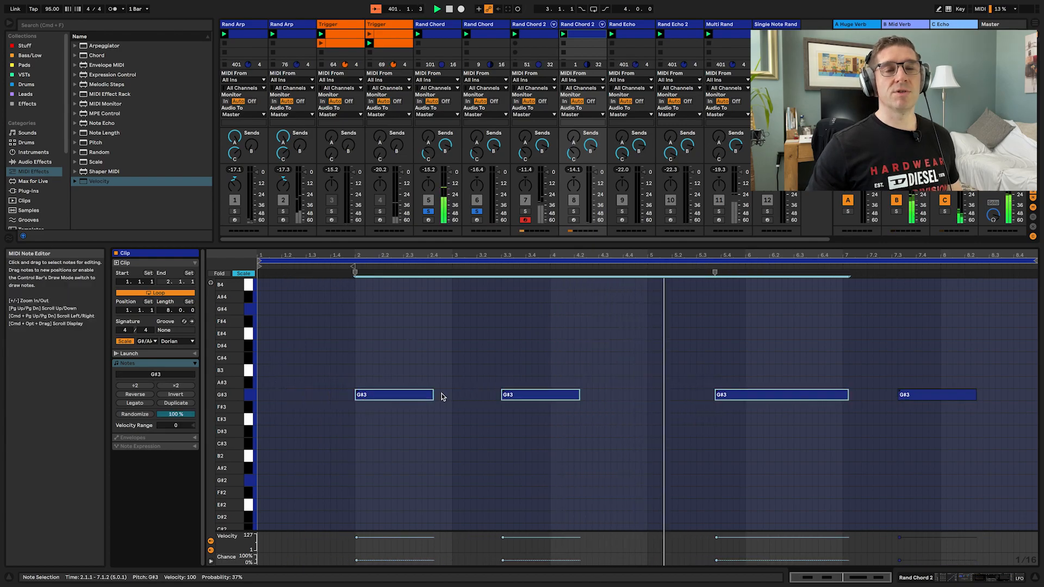
key(shift+Tab)
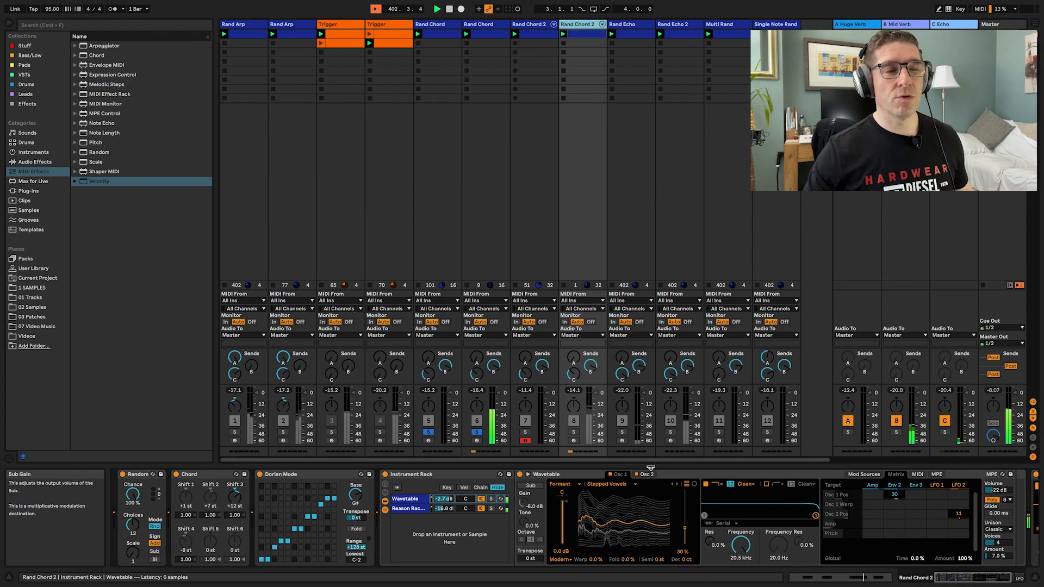
On the duplicated Rand Chord 2 track, set Wavetable's oscillator 1 to the Noise category's Swept Noise and oscillator 2 to Digital Ah, and arm the track
click(569, 485)
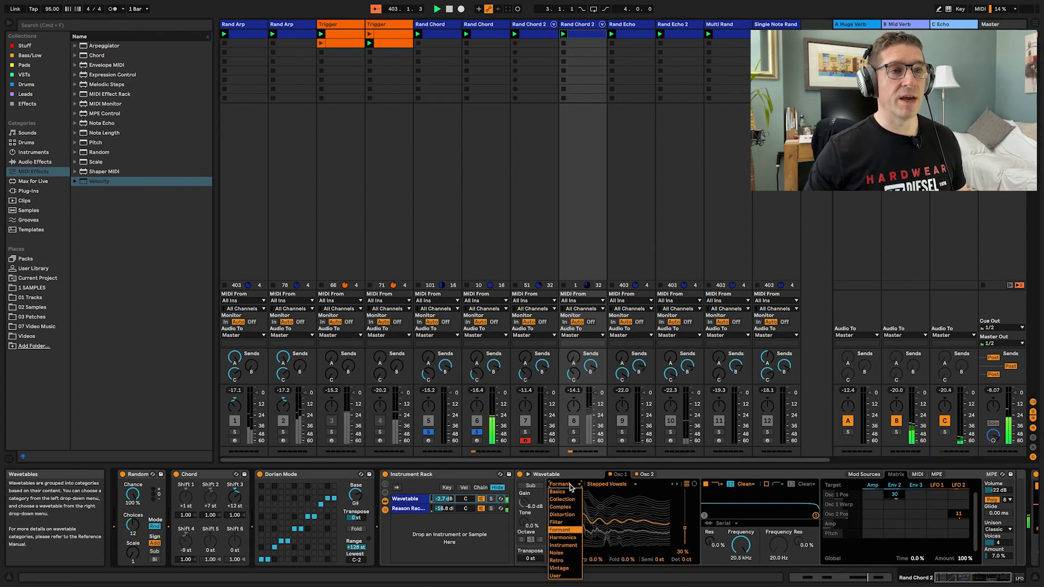
click(558, 553)
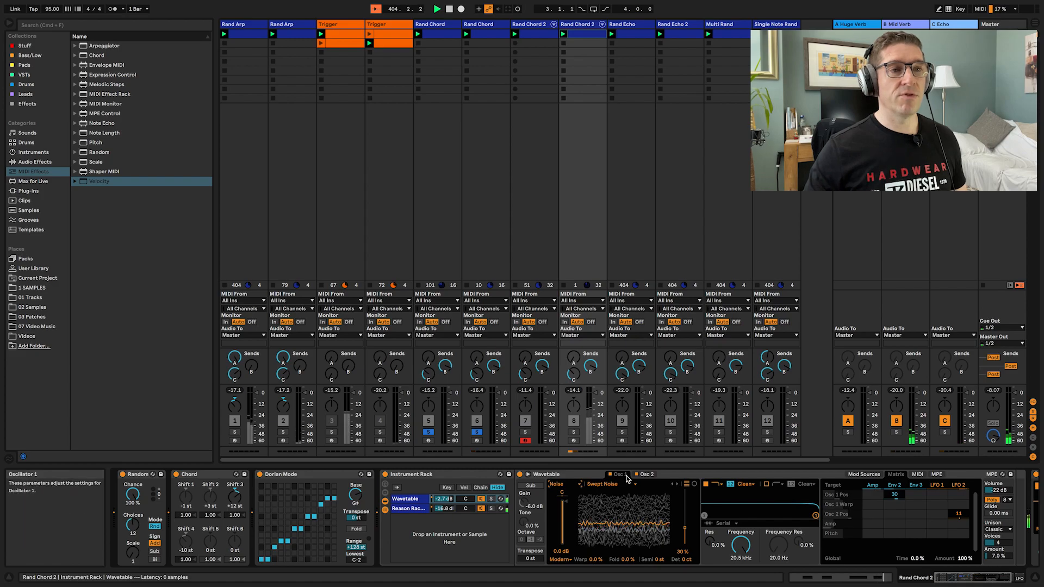
click(650, 477)
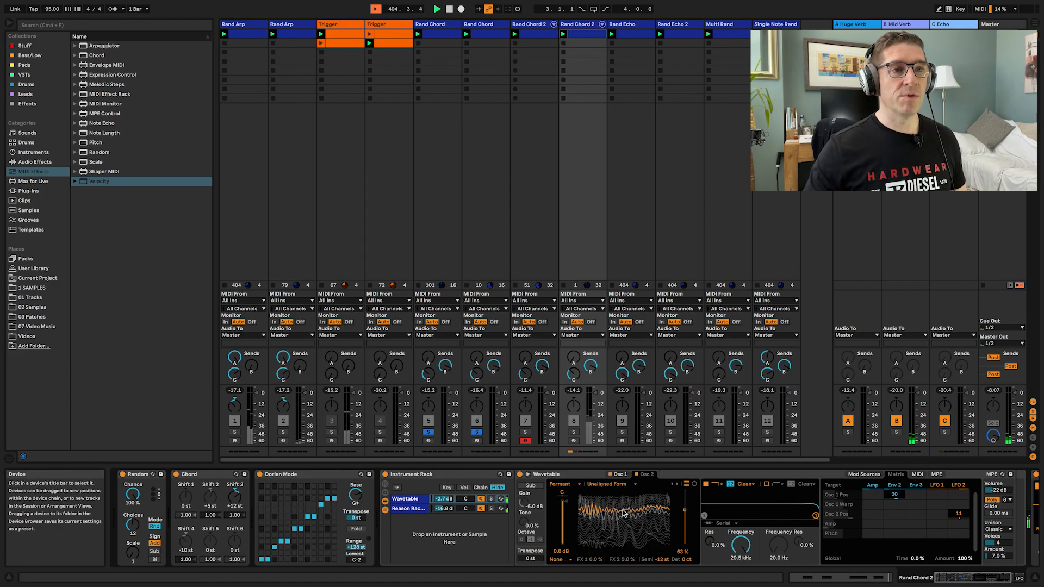
click(602, 482)
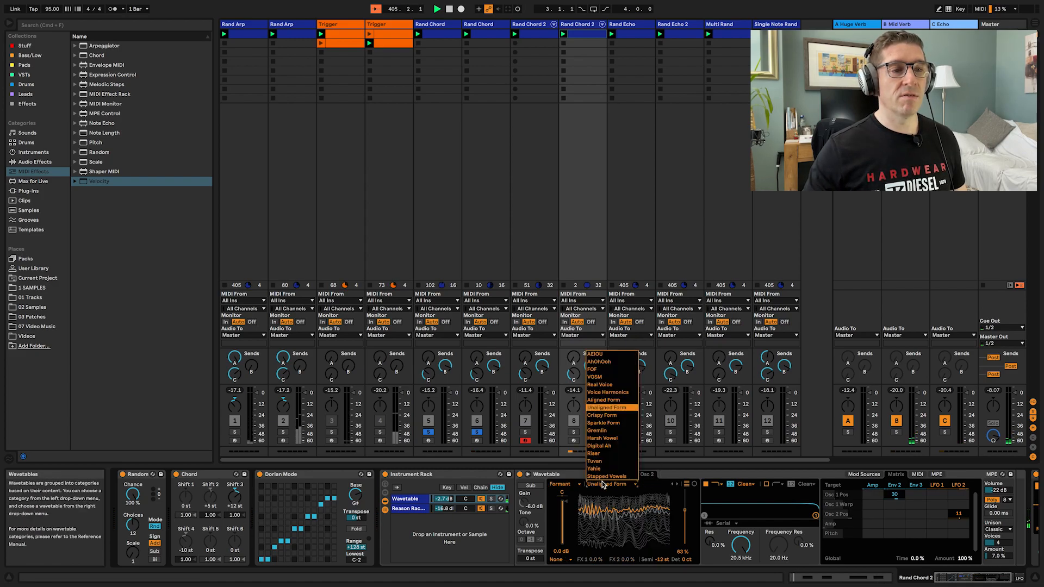
click(620, 447)
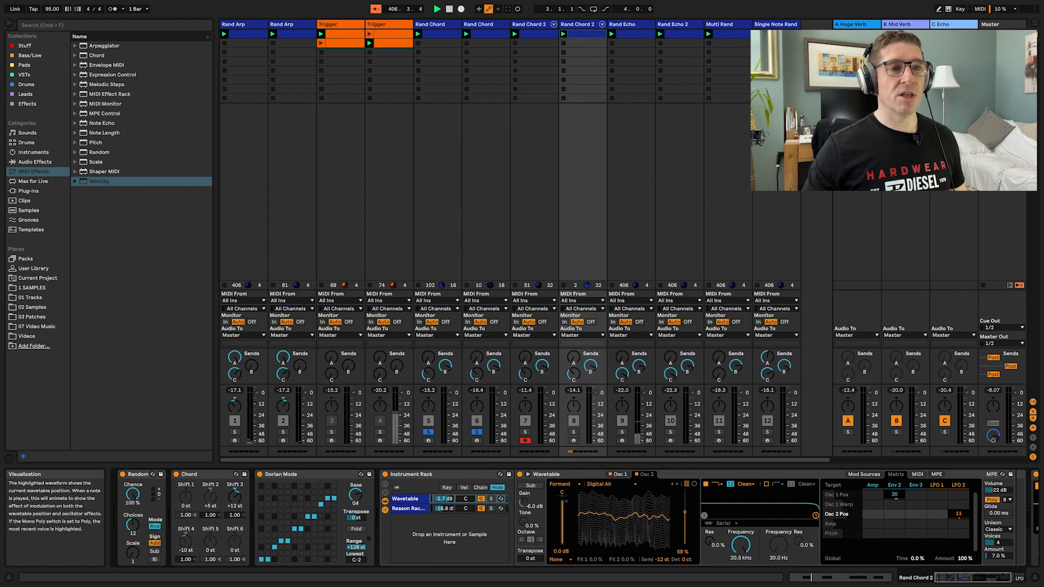
click(573, 441)
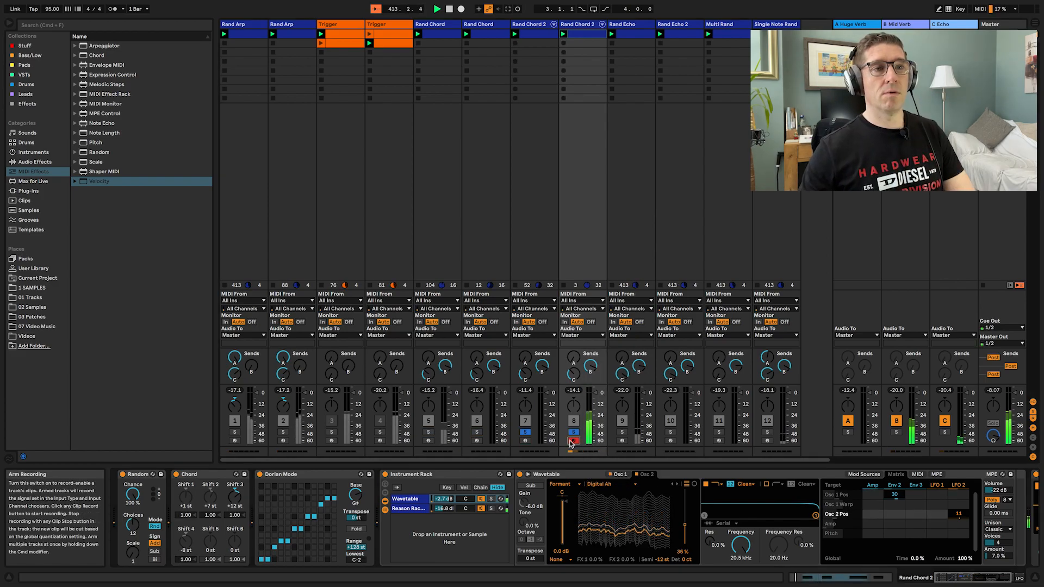
Turn off the chord solos, duplicate the Rand Echo track and delete the MIDI Effect Rack from the copy
click(625, 133)
scroll(636, 67, right, 1)
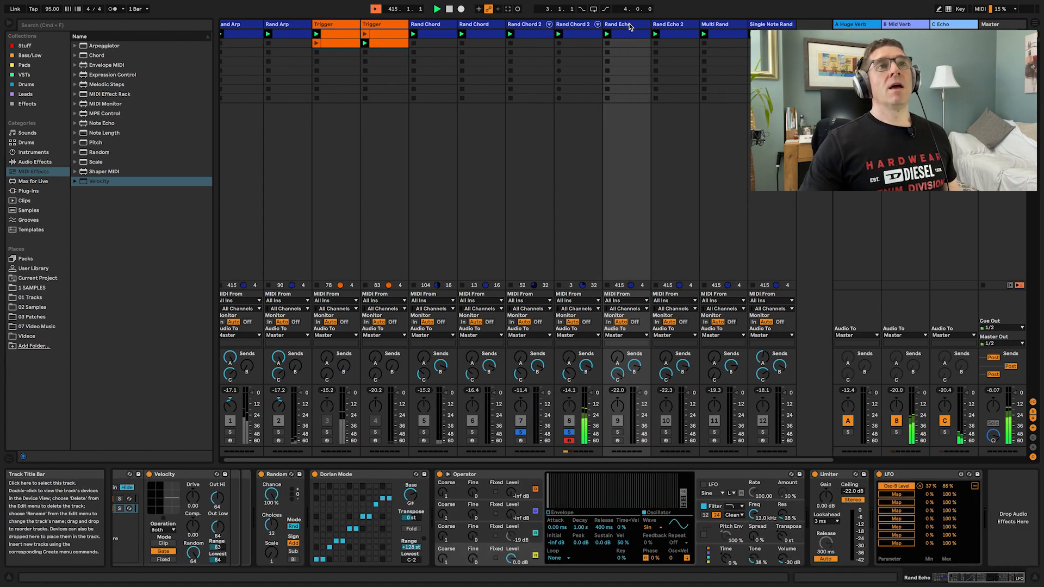
click(570, 432)
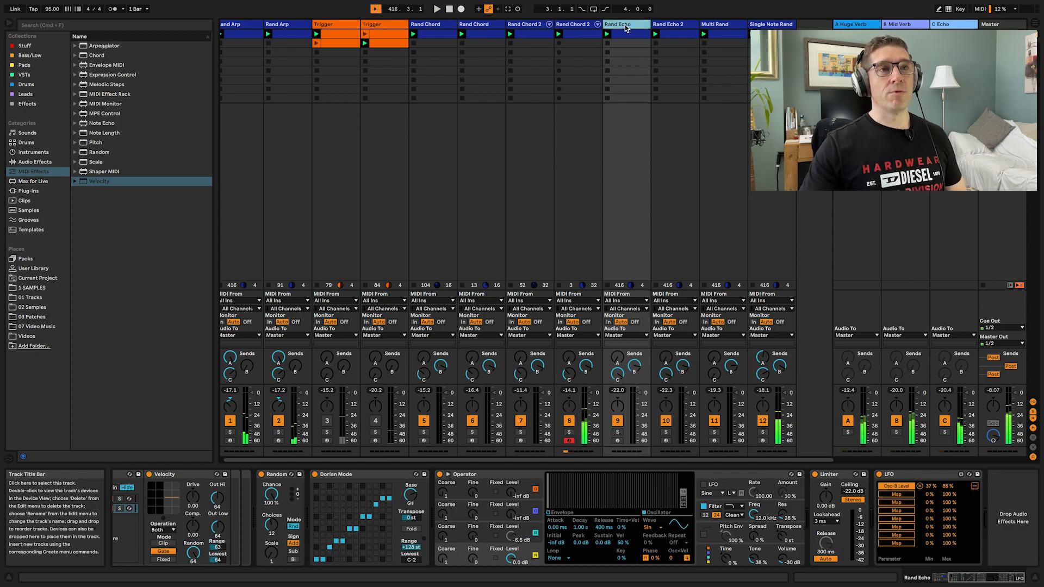
key(super+d)
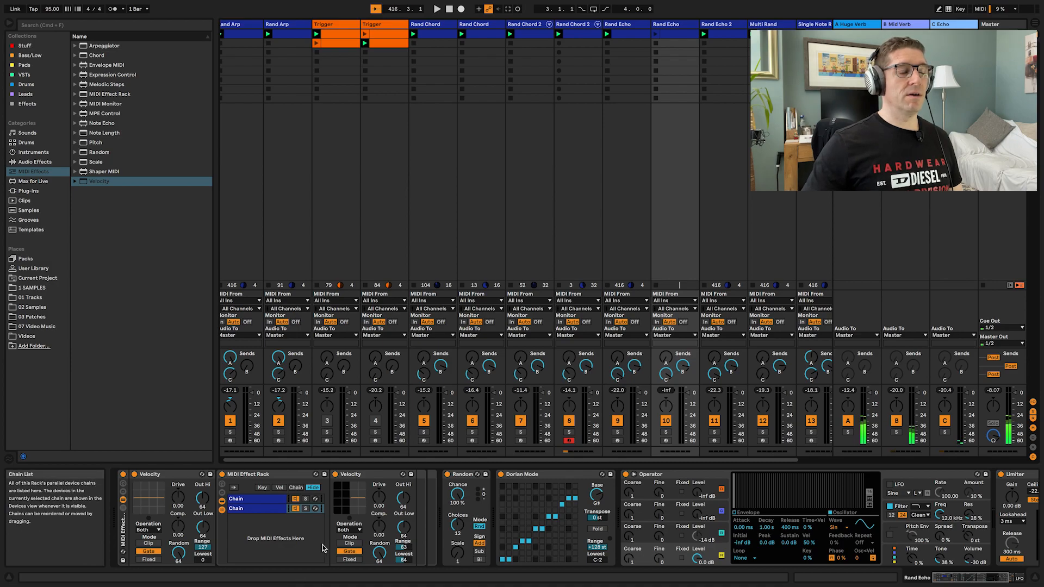
click(123, 538)
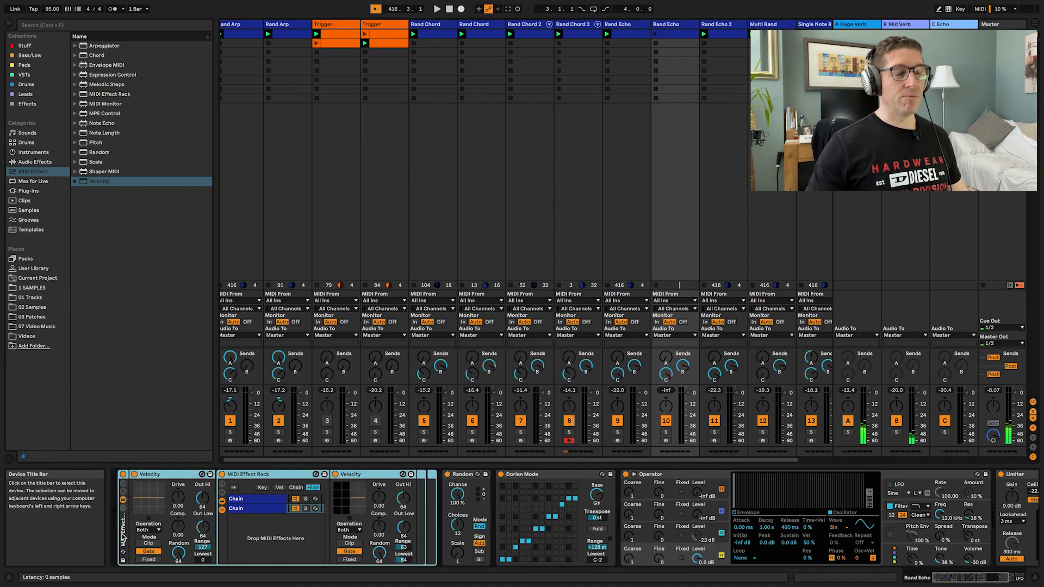
key(Delete)
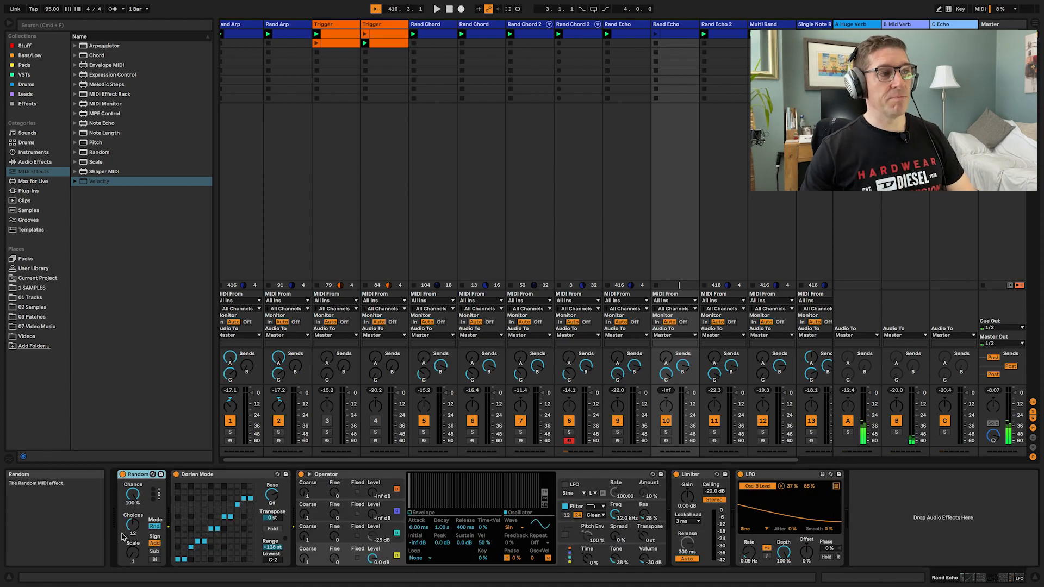
In the copied Rand Echo track's Operator, give oscillator C a saw waveform at a level of -13 dB, and arm the track
click(396, 532)
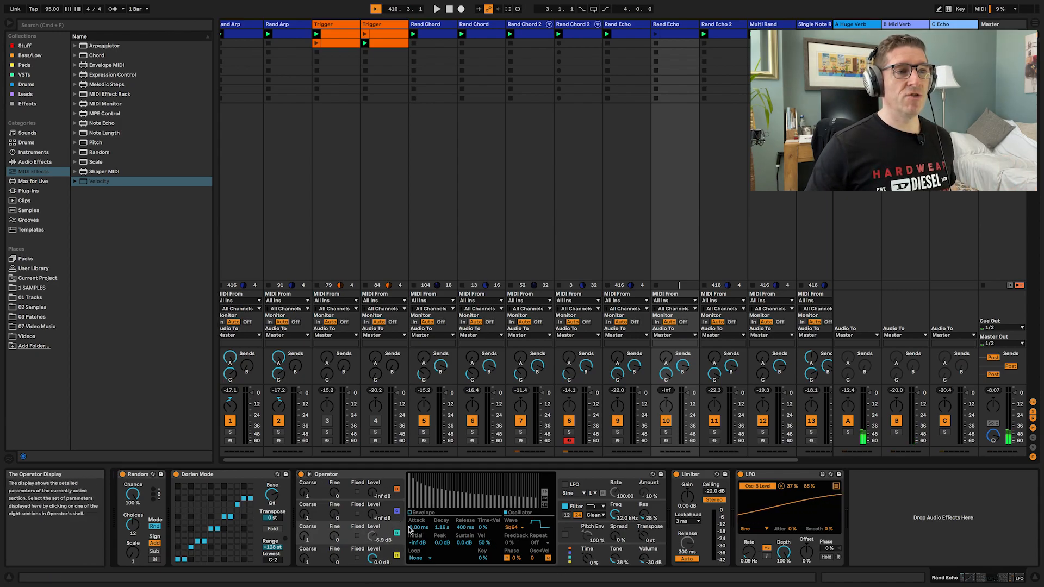
click(393, 509)
click(514, 527)
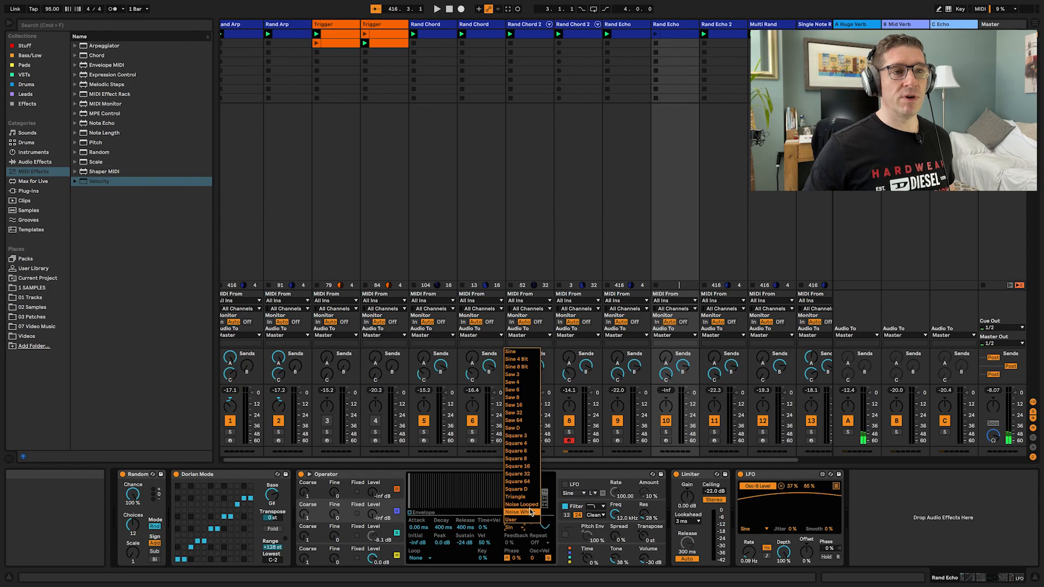
click(519, 403)
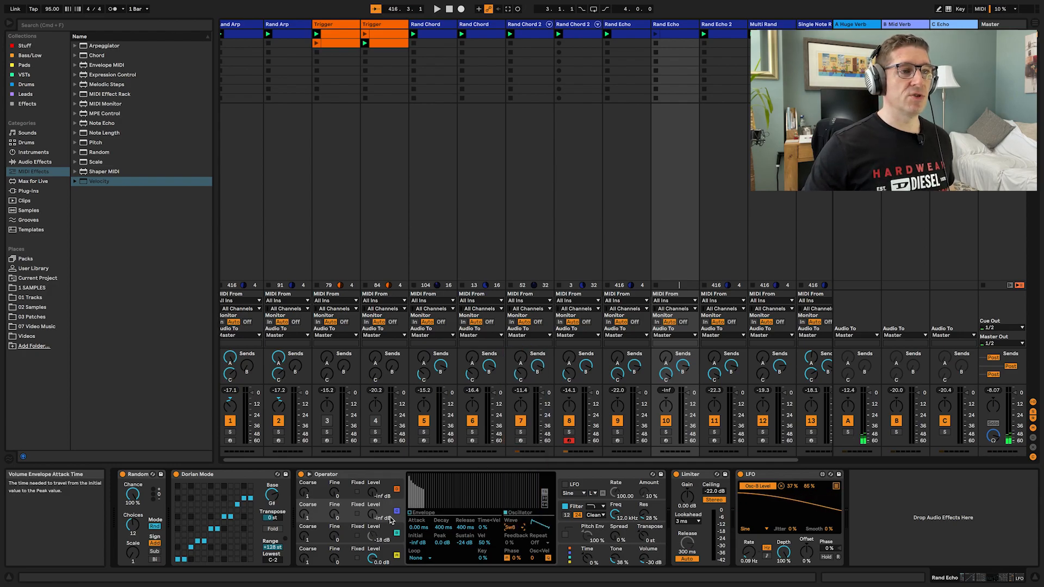
drag(390, 519, 391, 516)
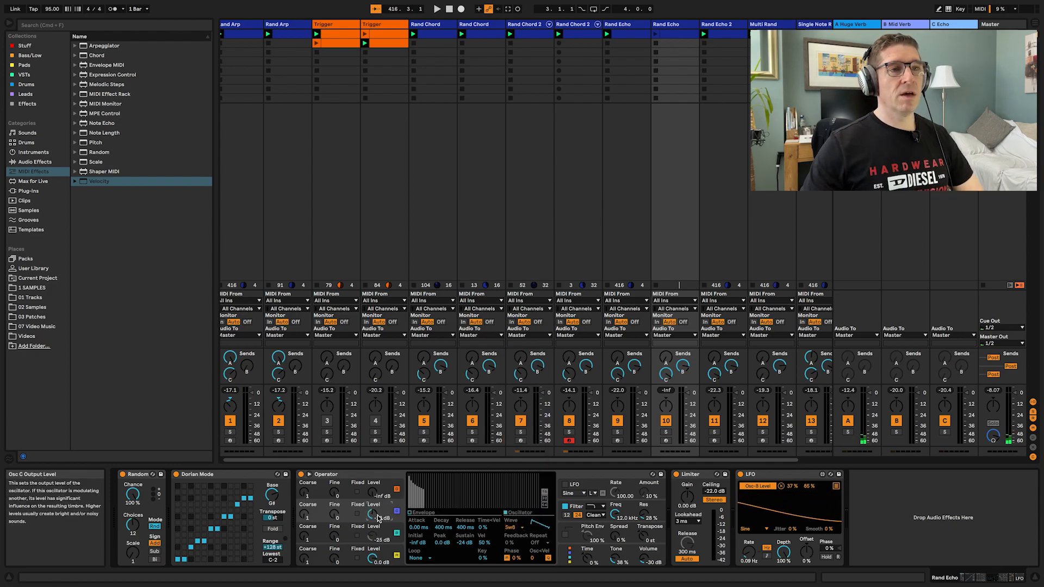
click(665, 441)
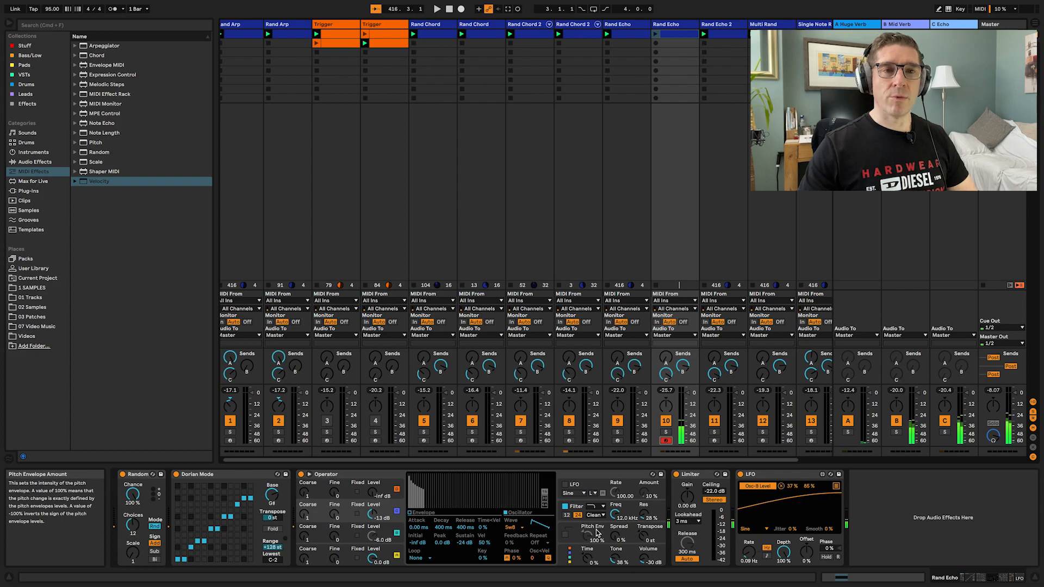
Move the note in the copied Rand Echo clip to 1.3.1 and launch the clip with both Rand Echo tracks soloed
double_click(679, 36)
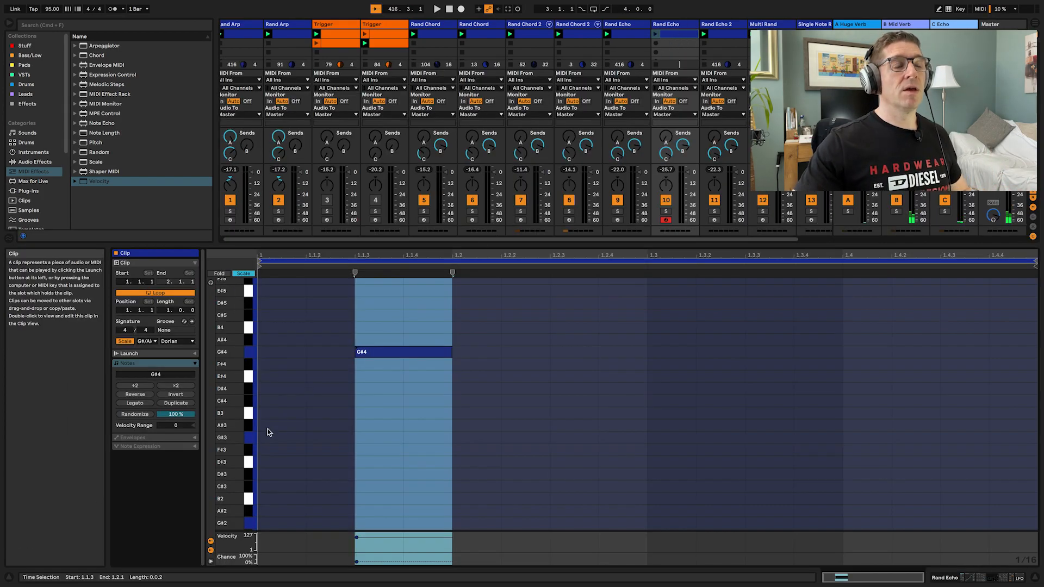
drag(396, 354, 675, 358)
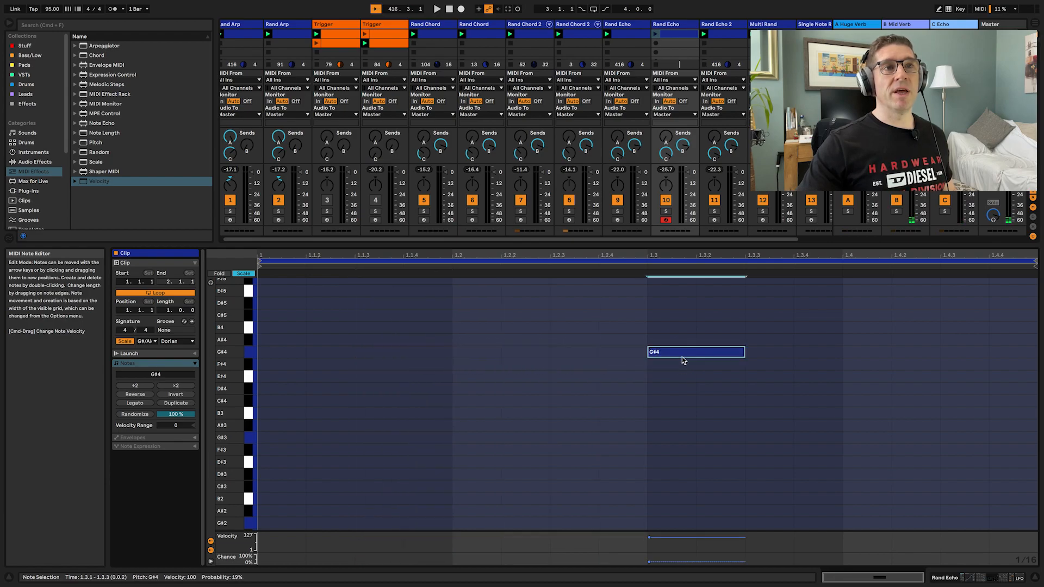
click(656, 34)
click(665, 211)
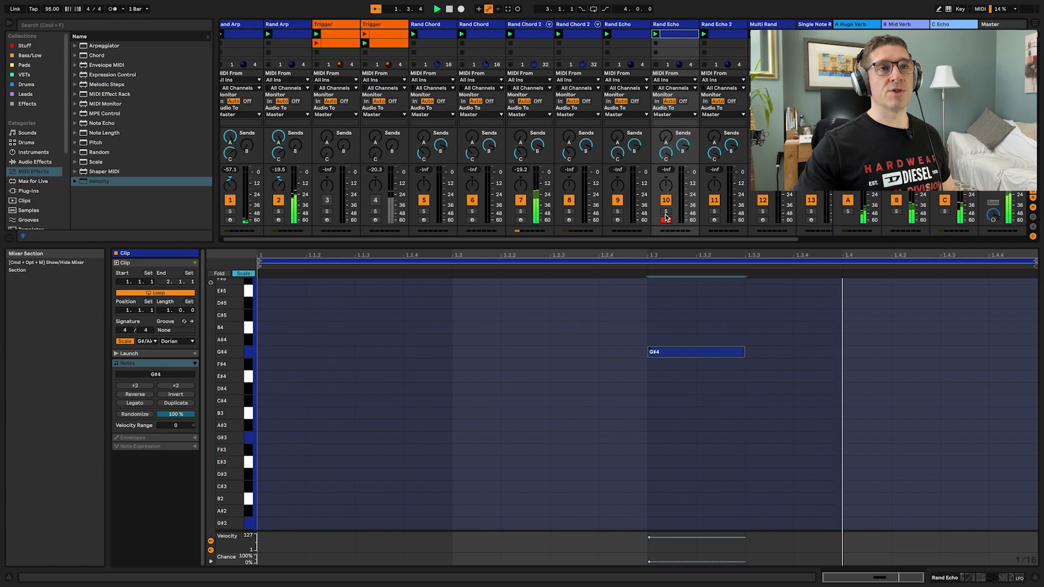
click(619, 211)
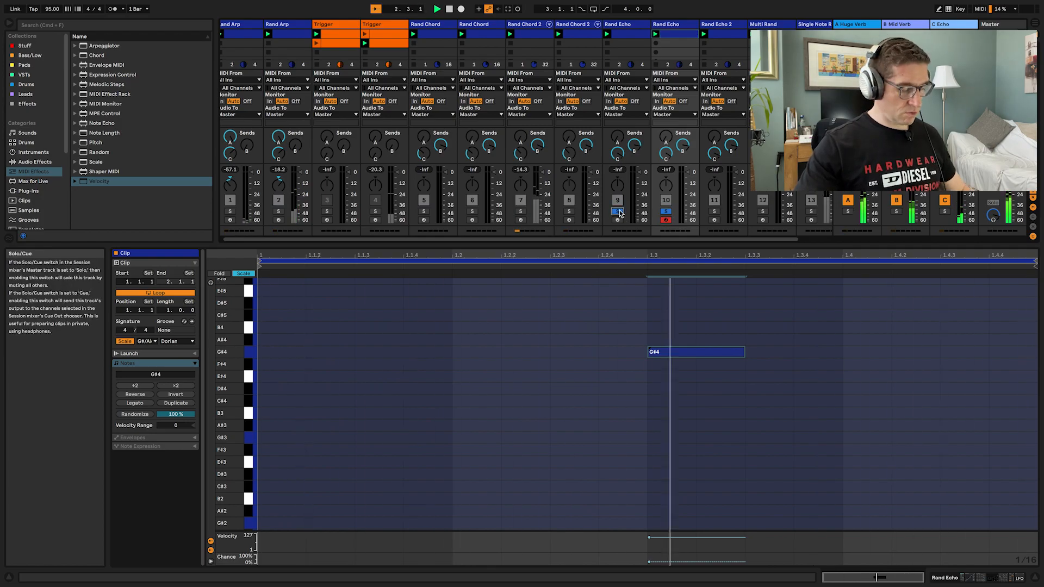
Lower the note chance in the original Rand Echo clip and set it to 11% in the copied clip
key(shift+Tab)
click(627, 34)
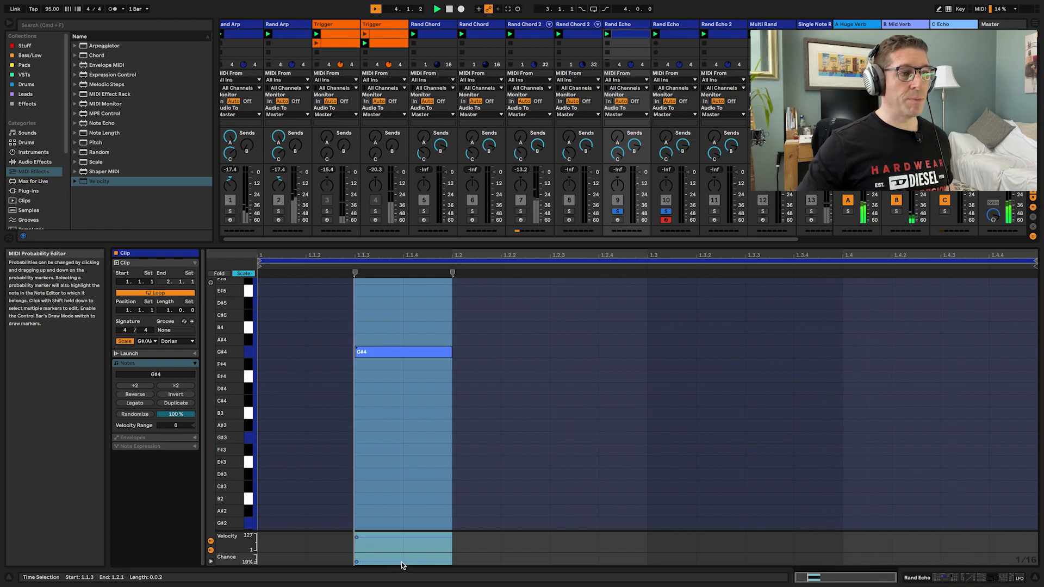
click(403, 562)
drag(403, 563, 403, 564)
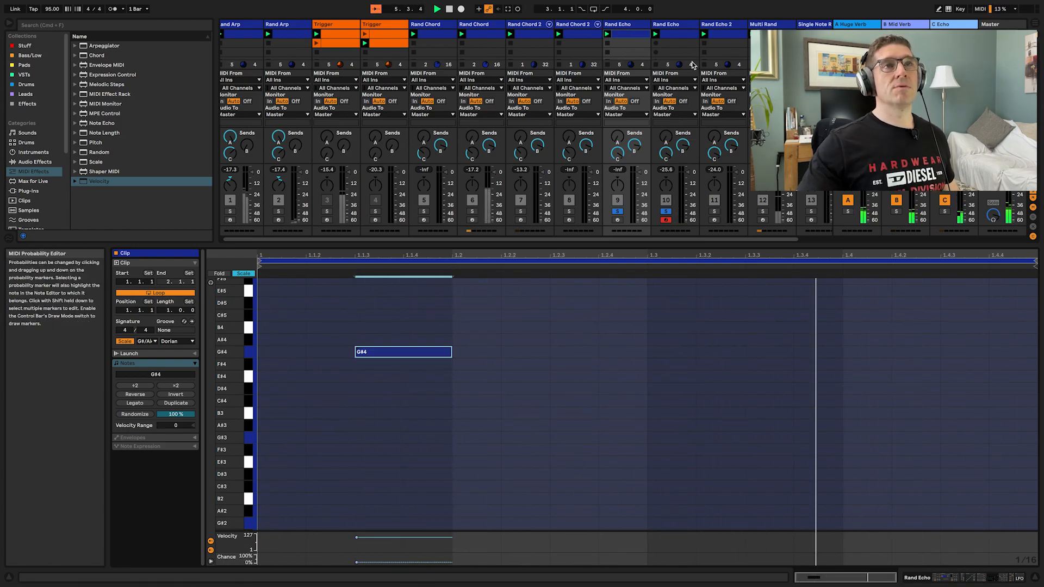
click(677, 33)
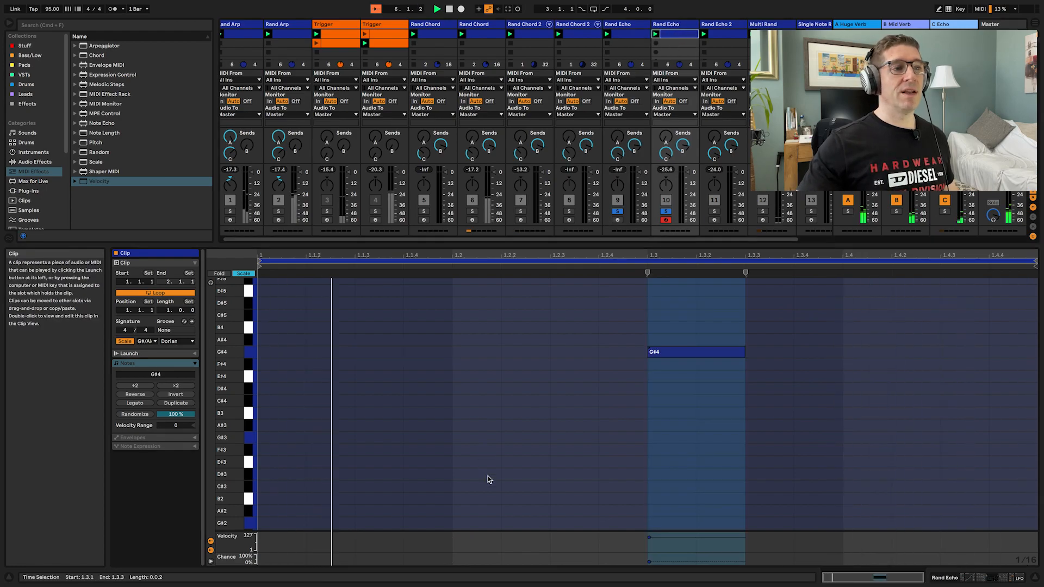
click(712, 562)
drag(716, 563, 720, 565)
key(shift+Tab)
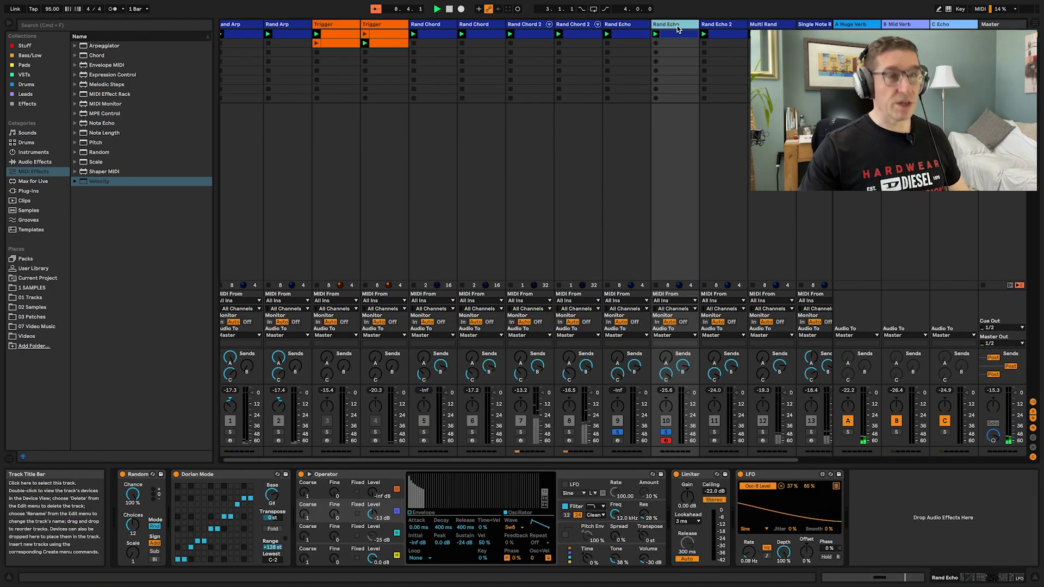
Duplicate the second Rand Echo track, launch the new copy's clip and move its note to 1.1.3
key(ctrl+d)
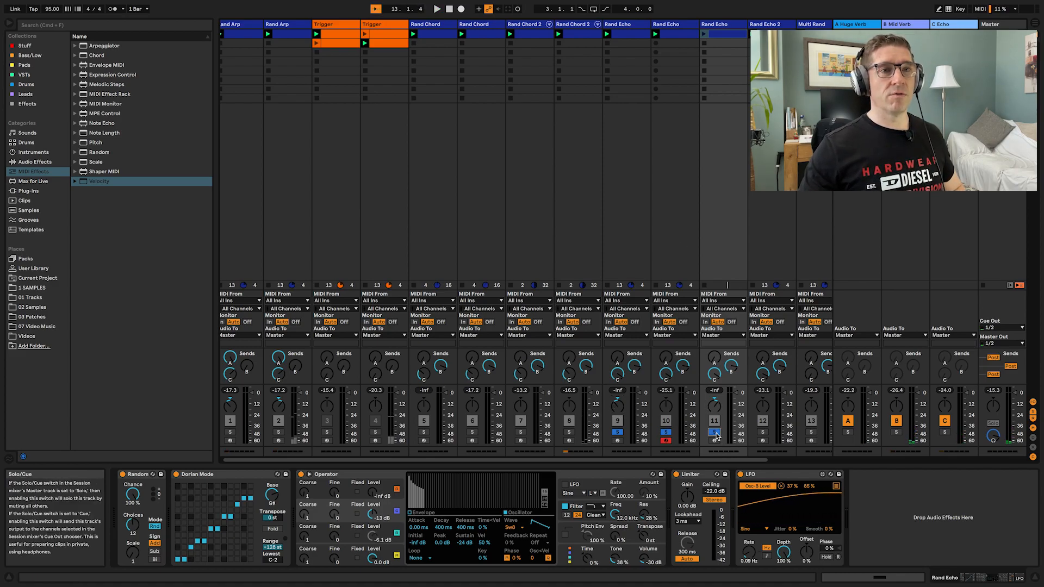
click(704, 34)
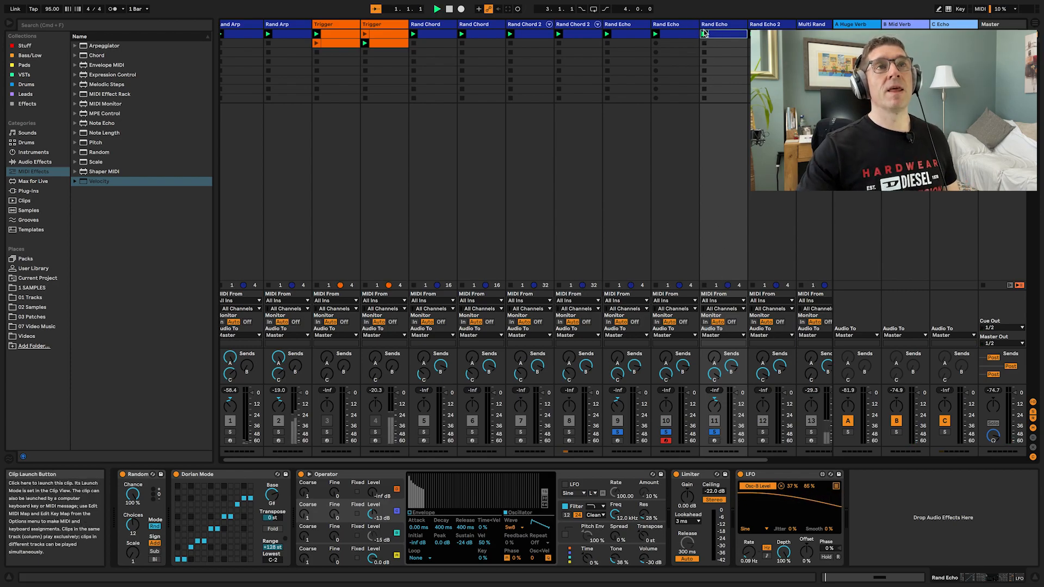
double_click(731, 36)
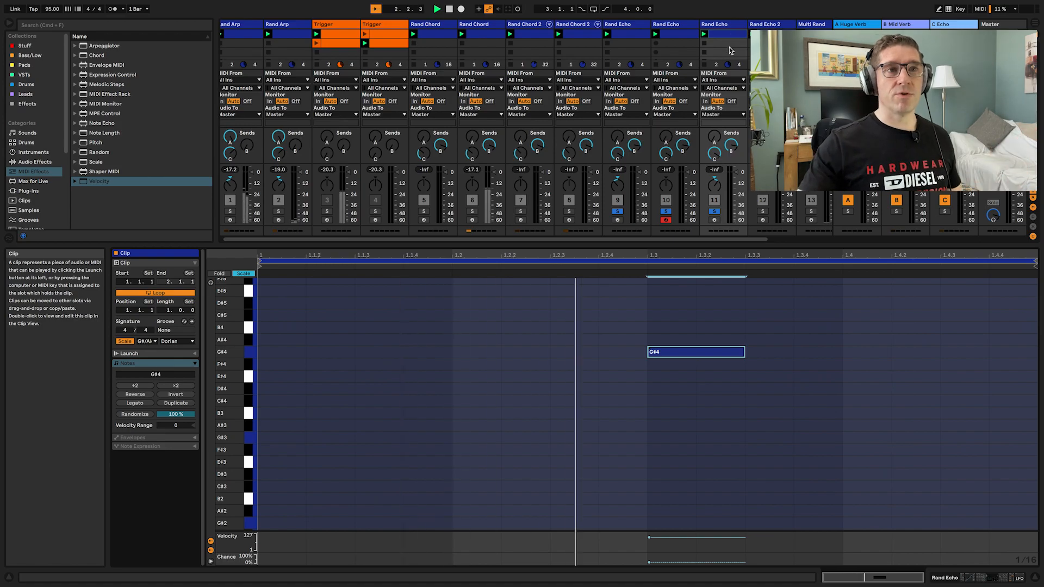
drag(690, 353, 396, 358)
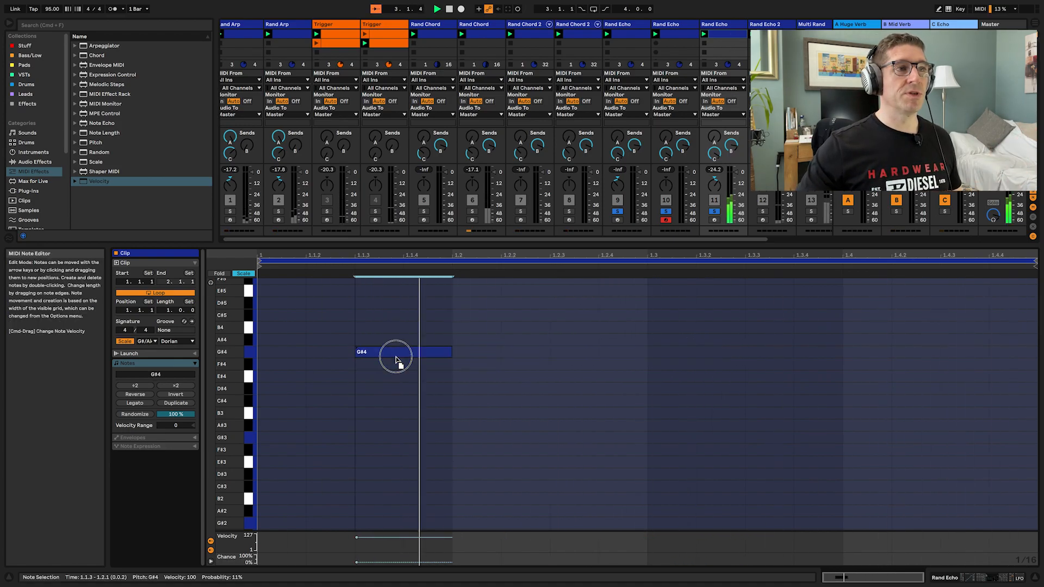
key(shift+Tab)
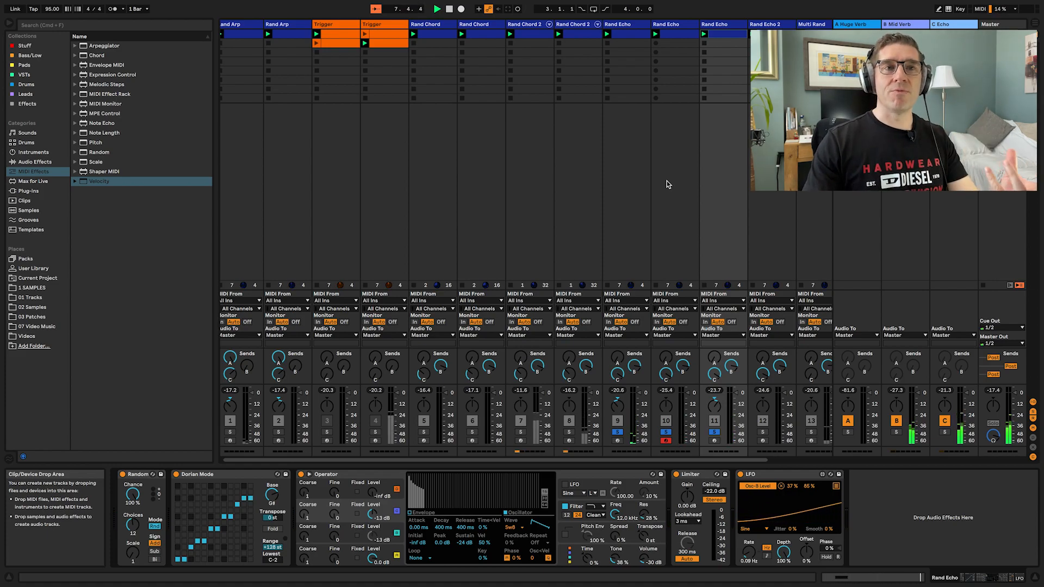
Duplicate the Rand Echo 2 track and set Operator's oscillator A waveform on the copy to Square 3
scroll(702, 129, right, 3)
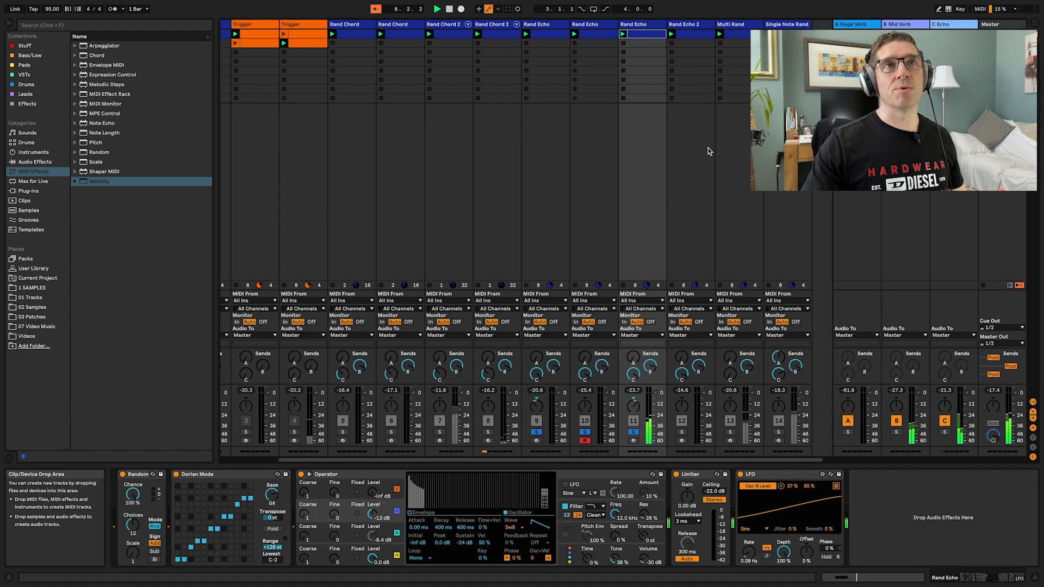
click(680, 27)
key(super+d)
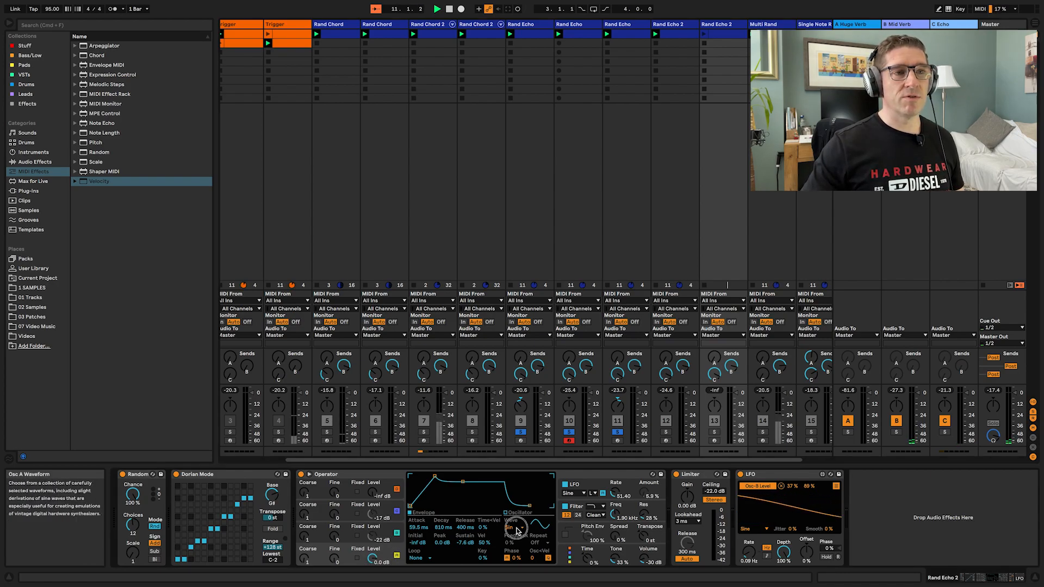
click(516, 528)
click(515, 436)
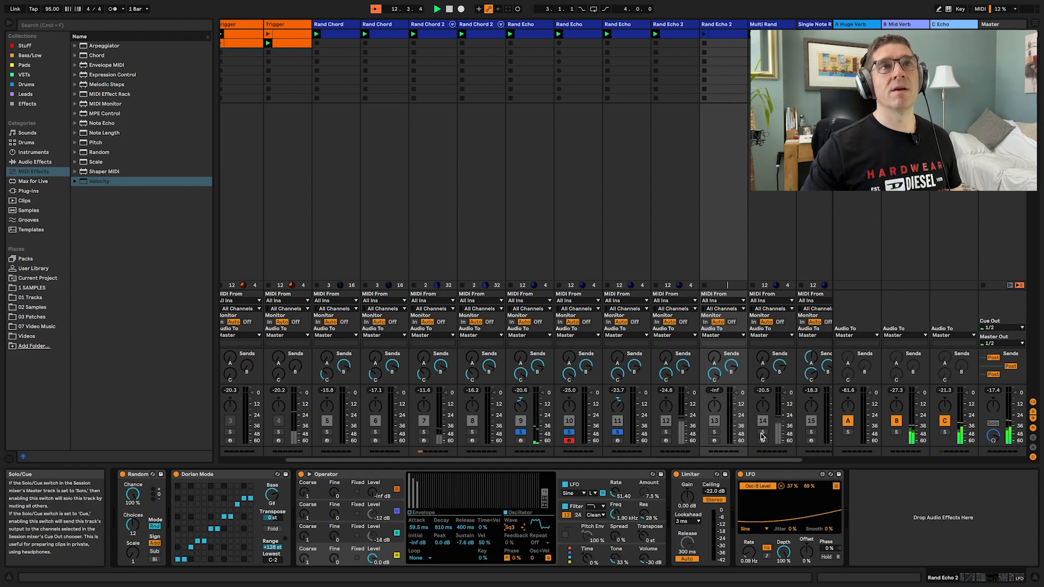
Solo and arm the duplicated Rand Echo 2 track, launch its clip and pan the track to 1R
click(713, 432)
click(714, 441)
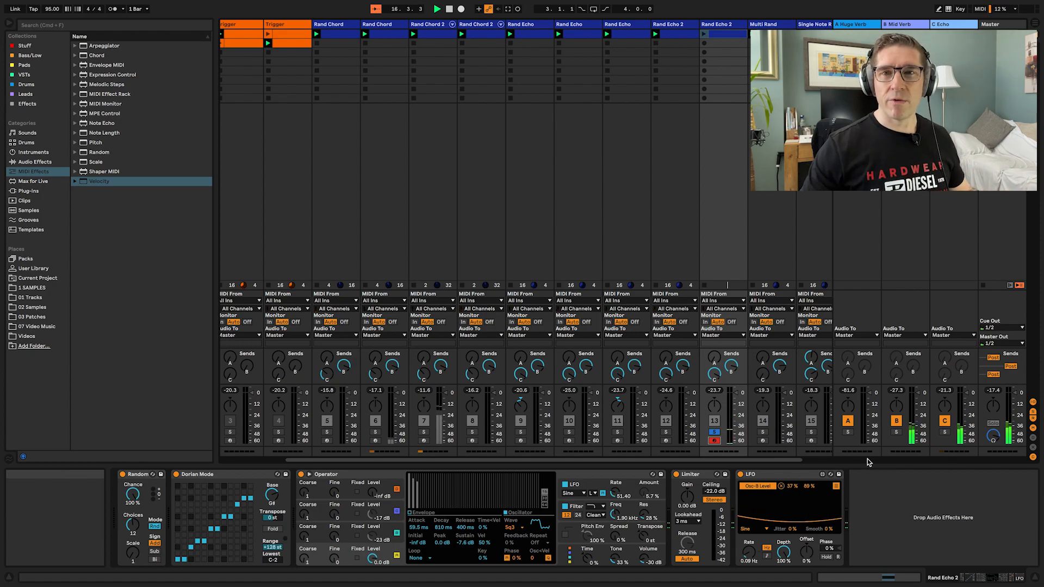
click(705, 34)
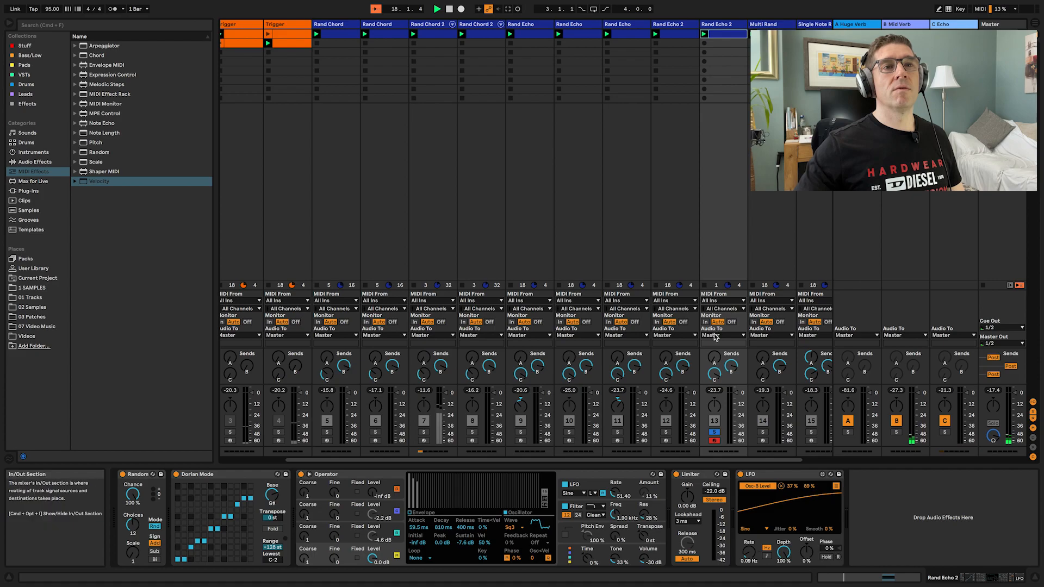
drag(714, 406, 715, 404)
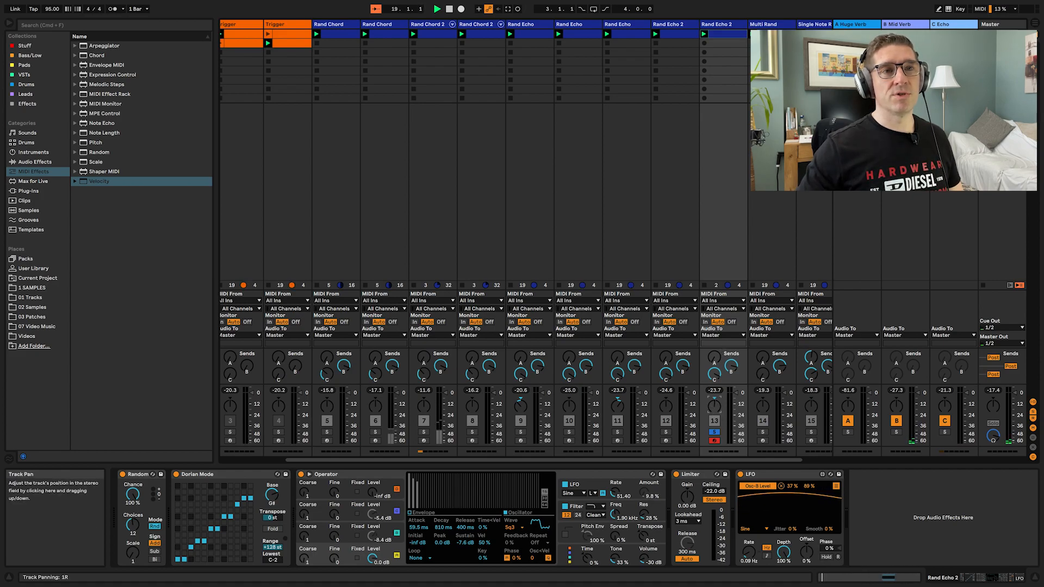
Add Auto Pan to both Rand Echo 2 tracks and set the rate on the original track's Auto Pan to 0.45 Hz
drag(665, 405, 665, 412)
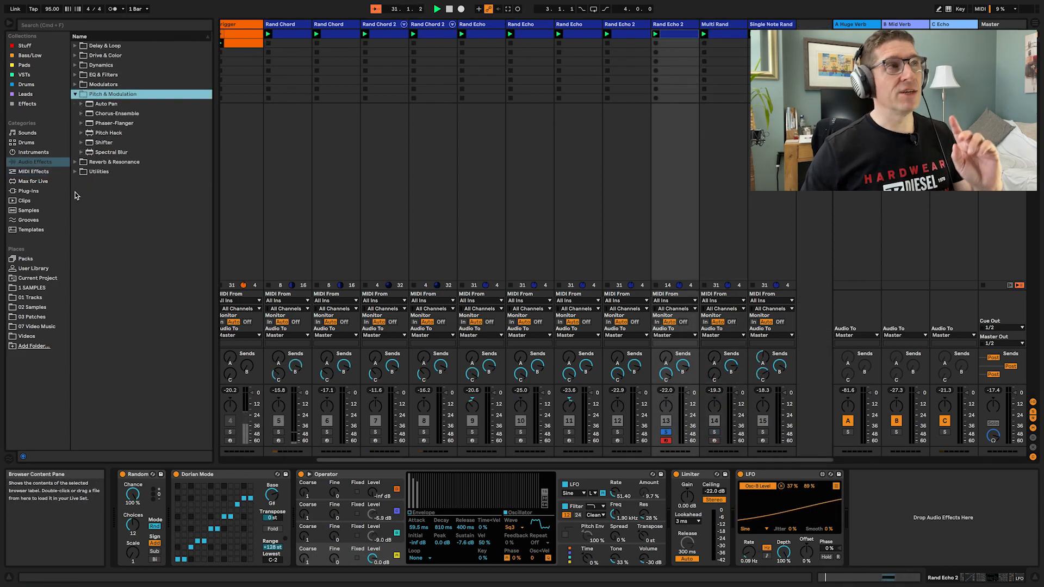
click(91, 105)
drag(90, 105, 861, 512)
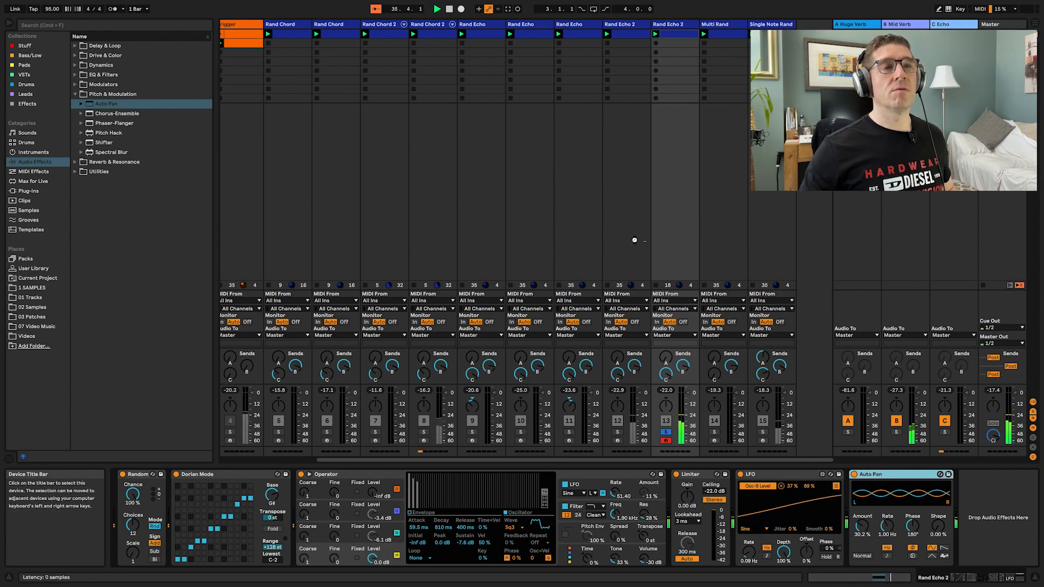
click(634, 237)
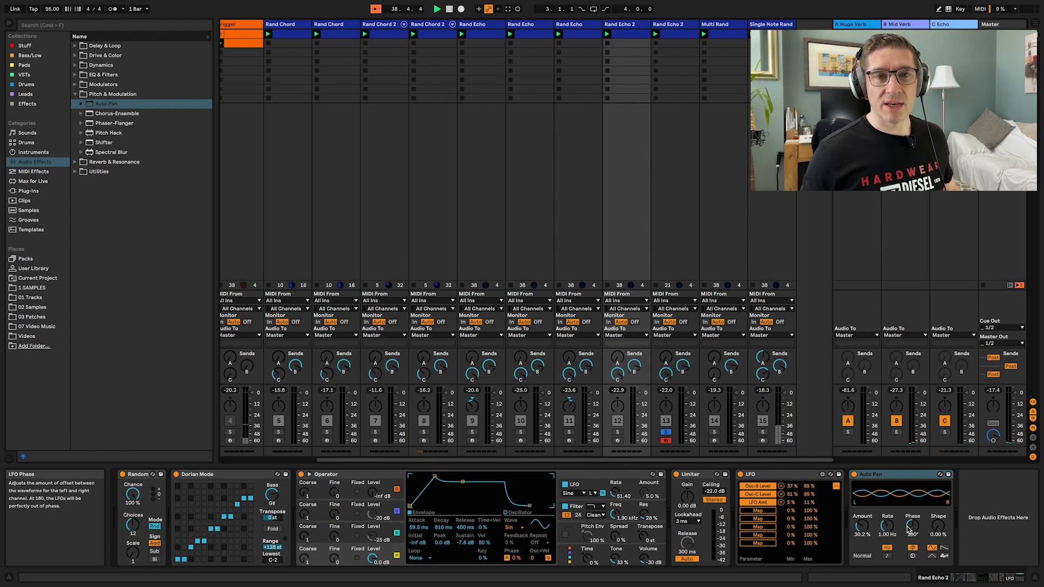
drag(886, 525, 886, 543)
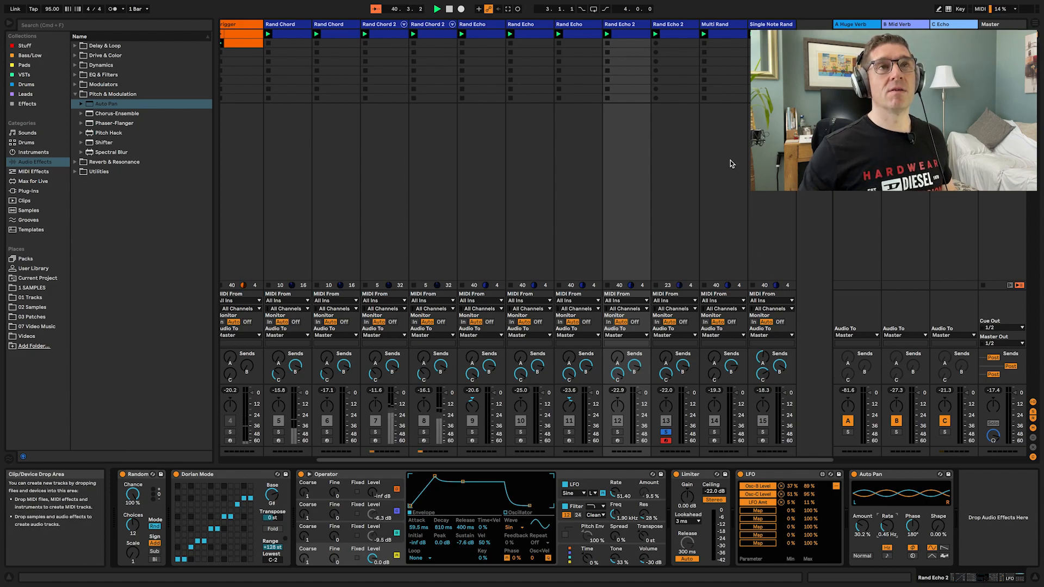
Unsolo the copied Rand Echo 2 track and duplicate the Single Note Rand track twice
click(678, 184)
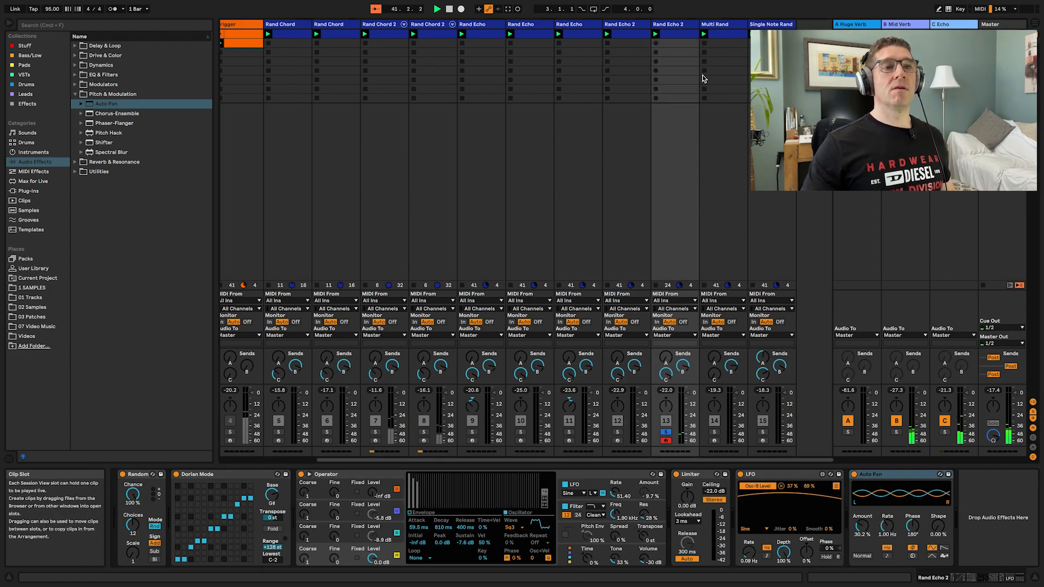
click(666, 432)
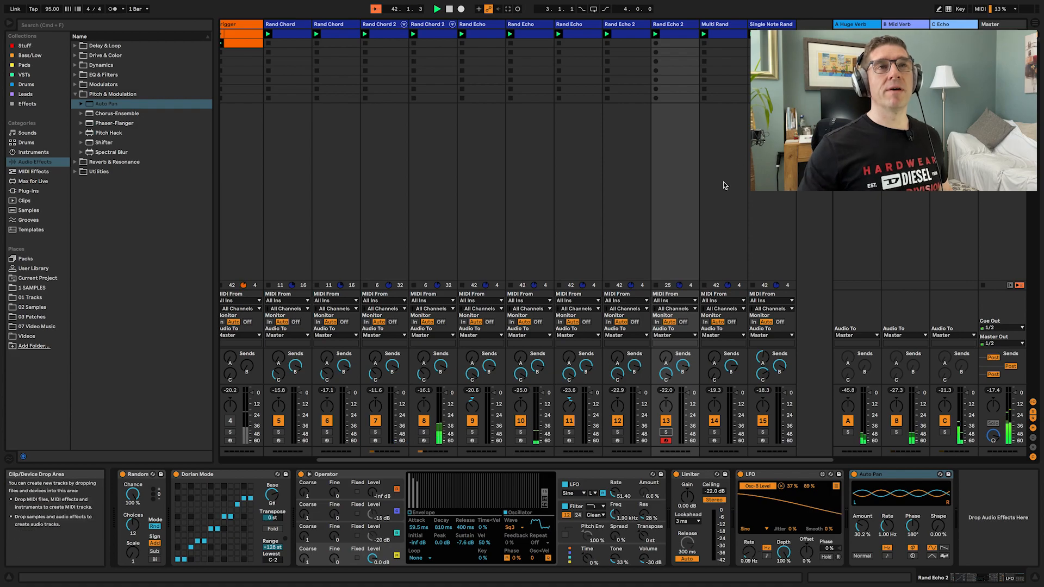
click(718, 198)
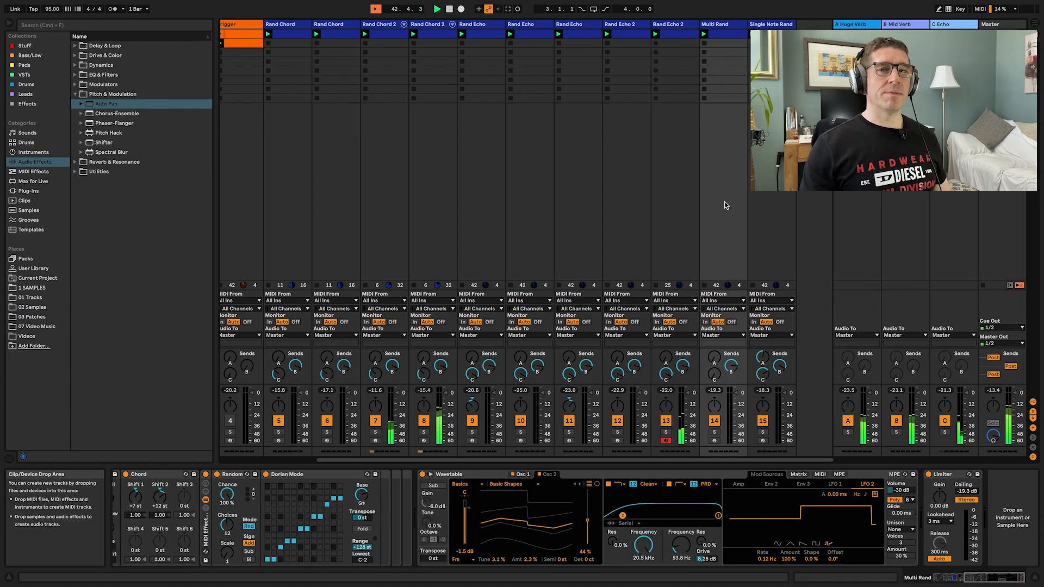
click(764, 205)
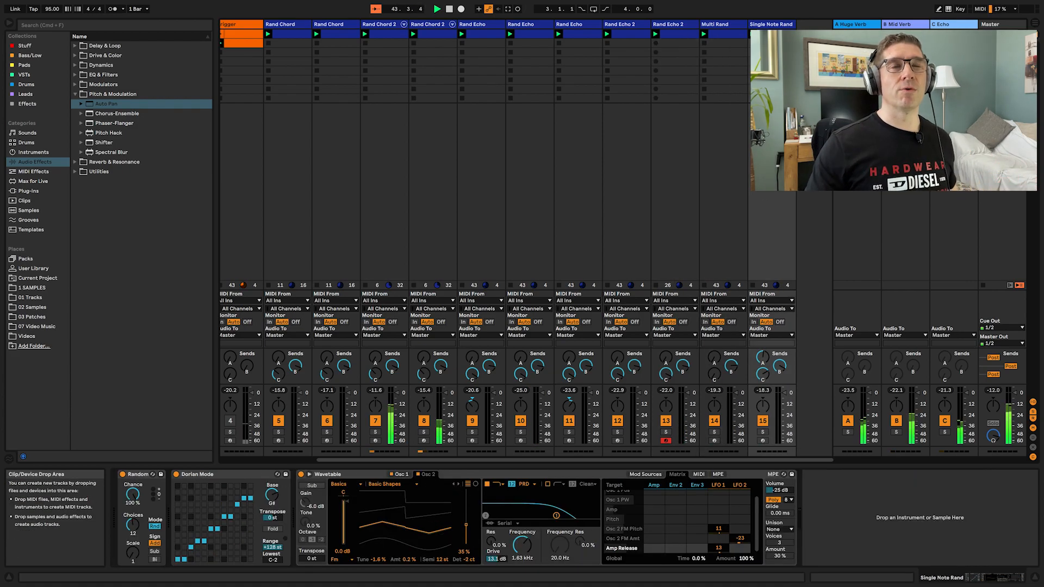
click(777, 25)
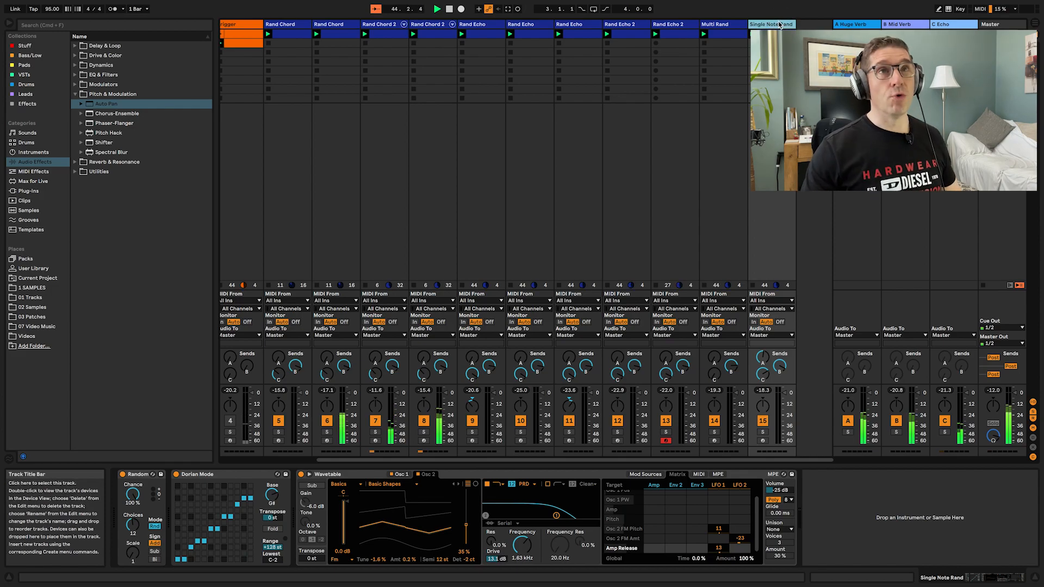
key(super+d)
key(super+d)
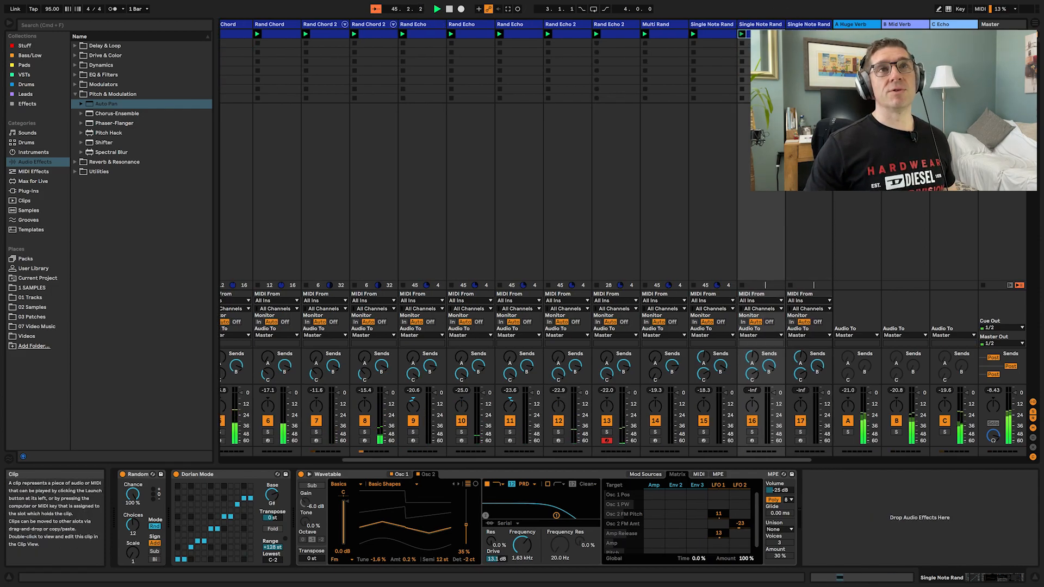
In the original Single Note Rand clip, move the G#2 note to 1.3.1 and set its chance to 14%
double_click(712, 33)
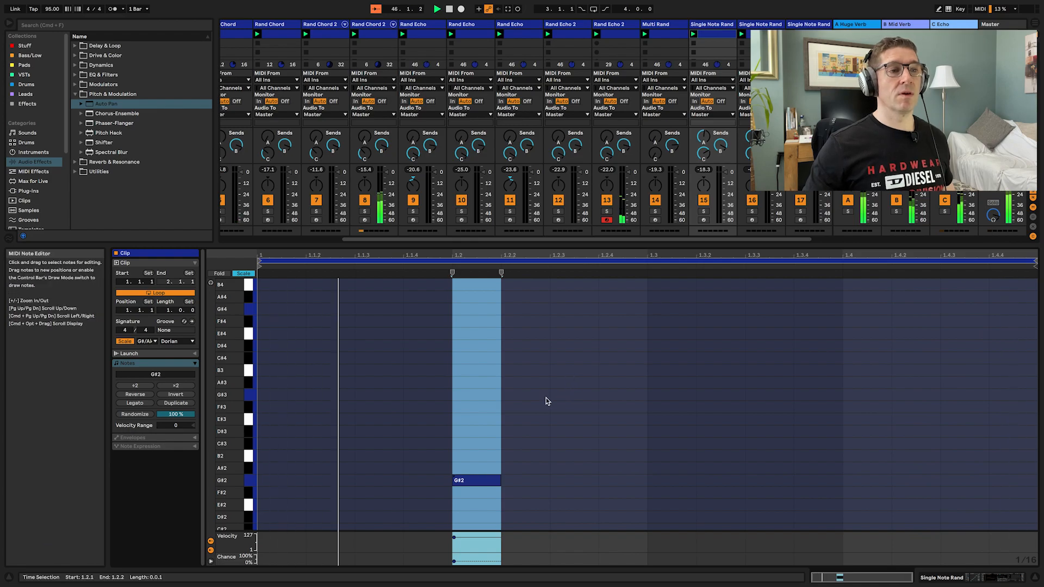
drag(483, 484, 676, 484)
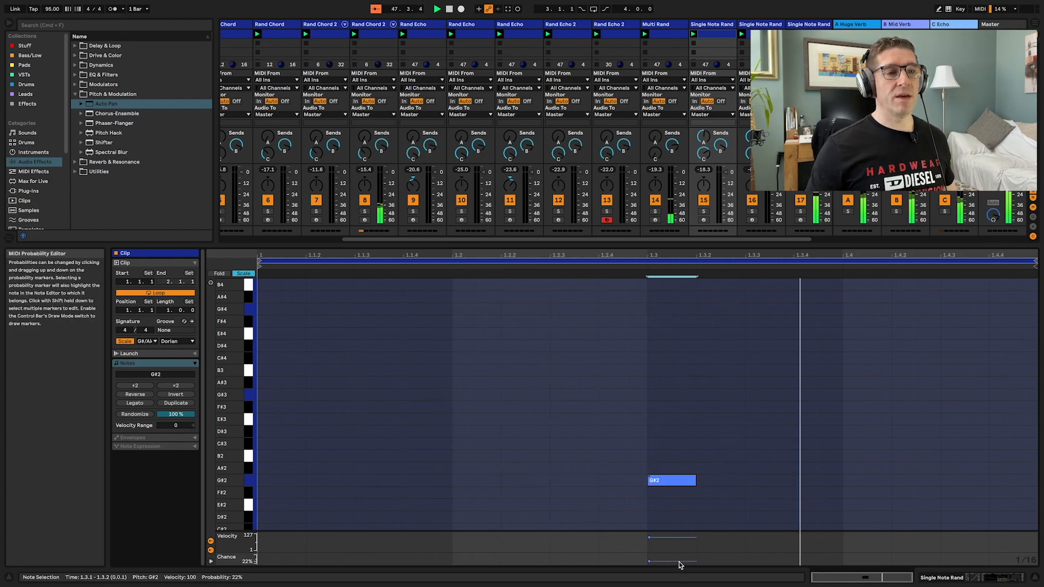
drag(679, 563, 678, 567)
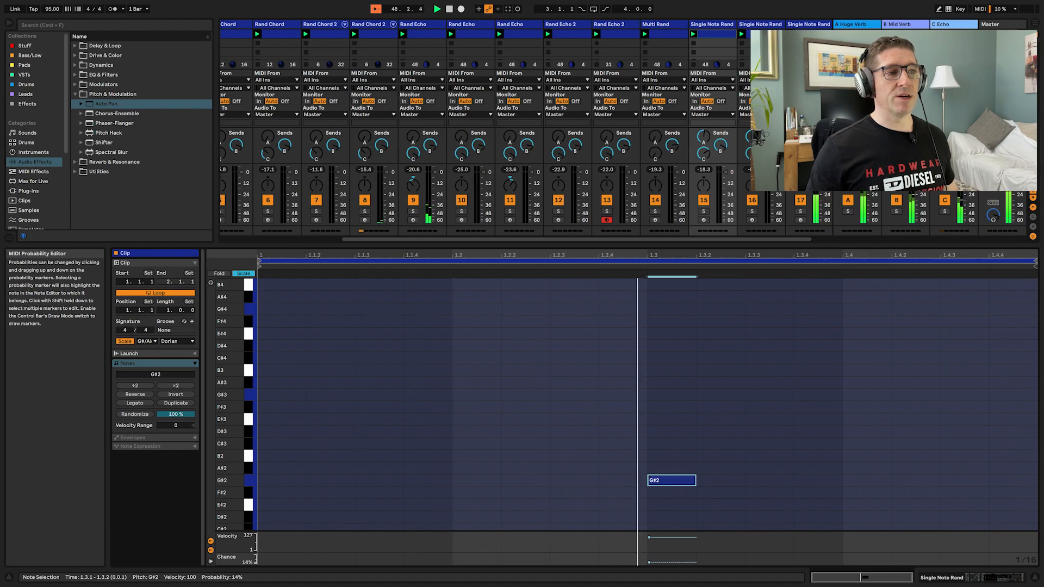
In the first Single Note Rand copy's clip, move the G#2 note to 1.1.3 and lower its chance
click(760, 34)
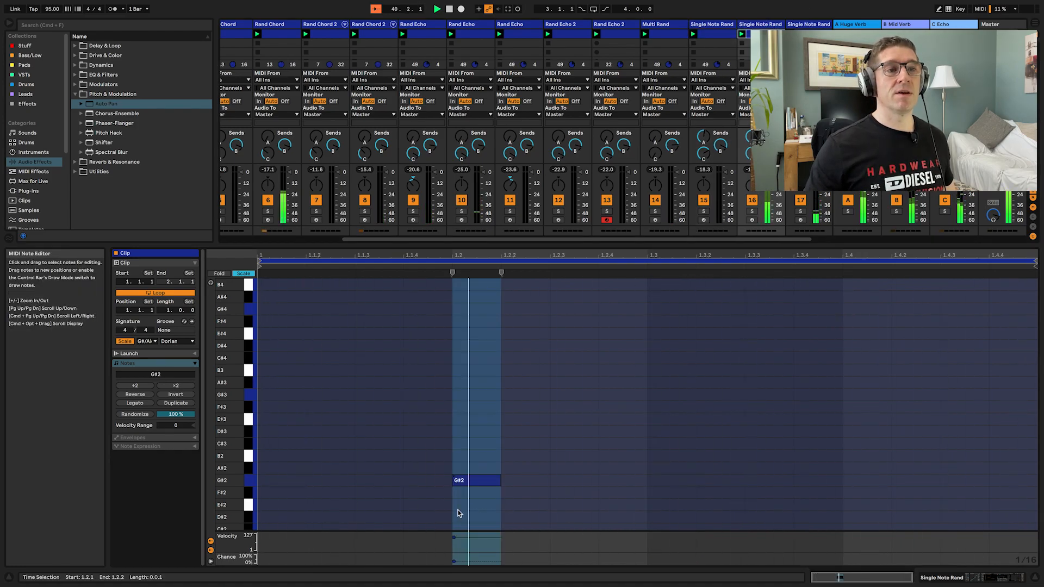
drag(468, 481, 378, 482)
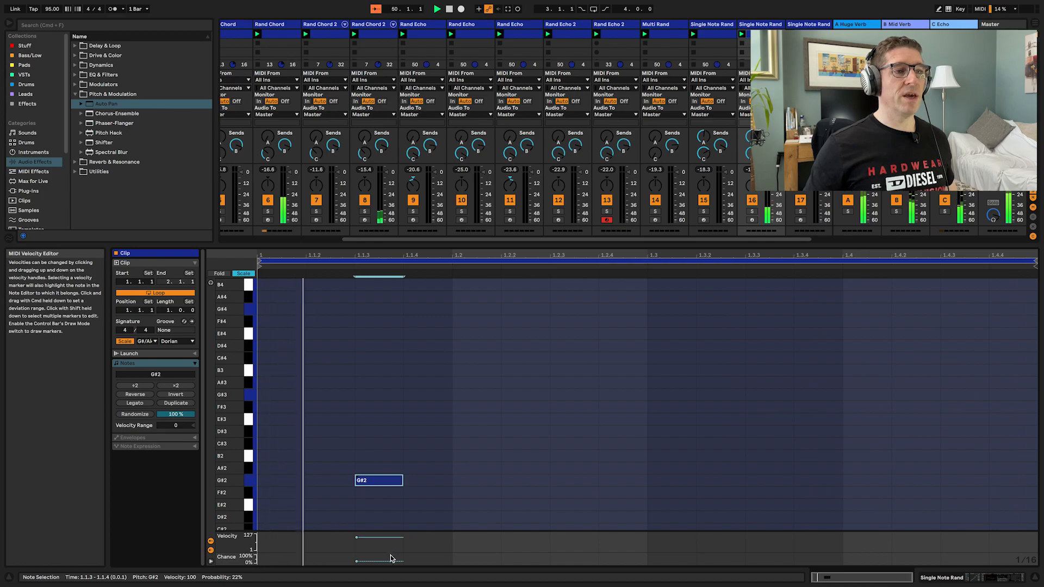
drag(390, 561, 391, 566)
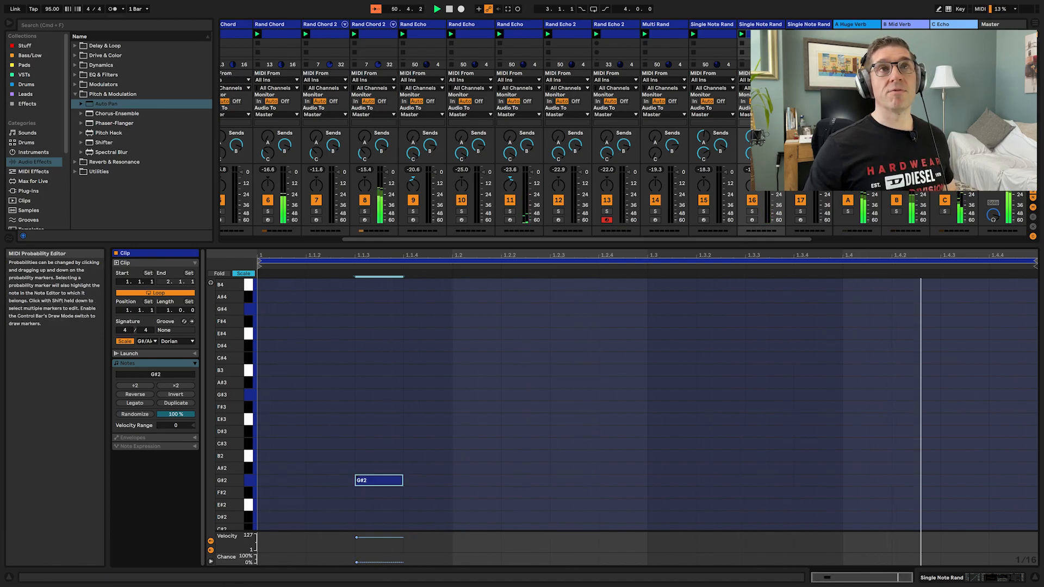
In the second Single Note Rand copy's clip, move the G#2 note to 1.4.1 and set its chance to 14%
click(809, 34)
drag(478, 482, 865, 481)
drag(866, 561, 866, 563)
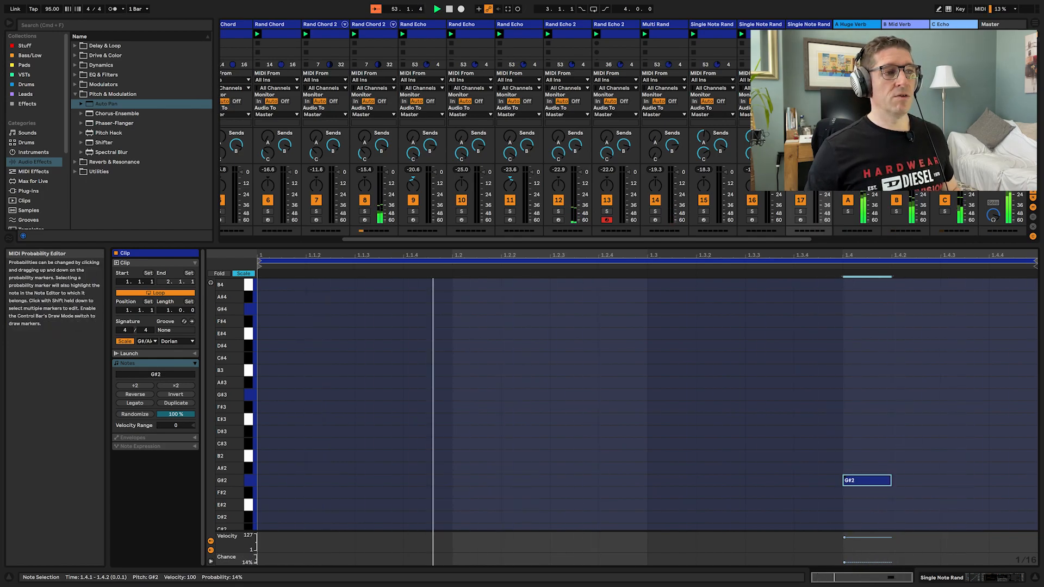
key(shift+Tab)
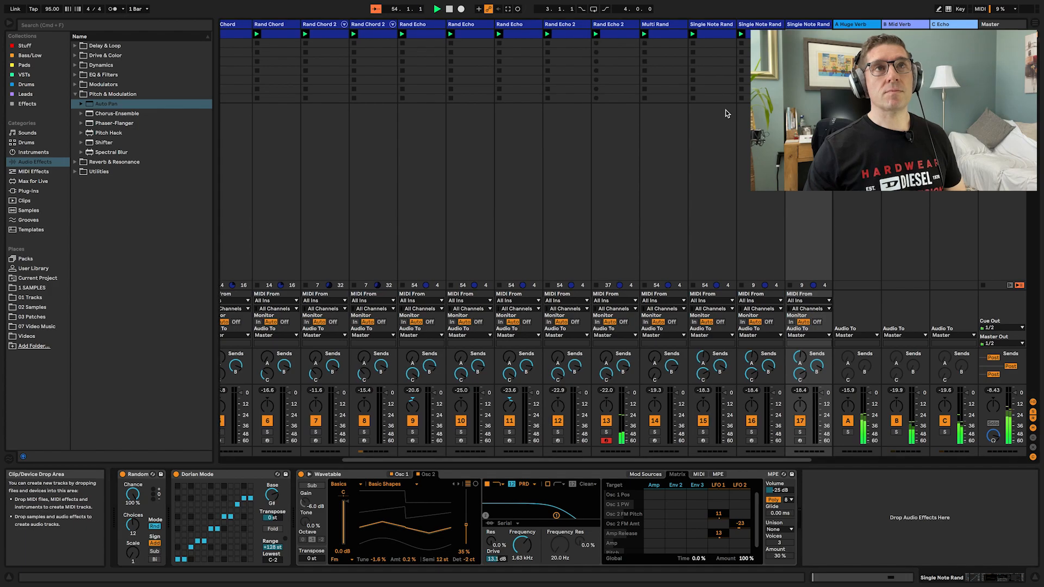
Add the Slow & Steady Auto Pan preset to all three Single Note Rand tracks
scroll(731, 131, right, 3)
click(674, 248)
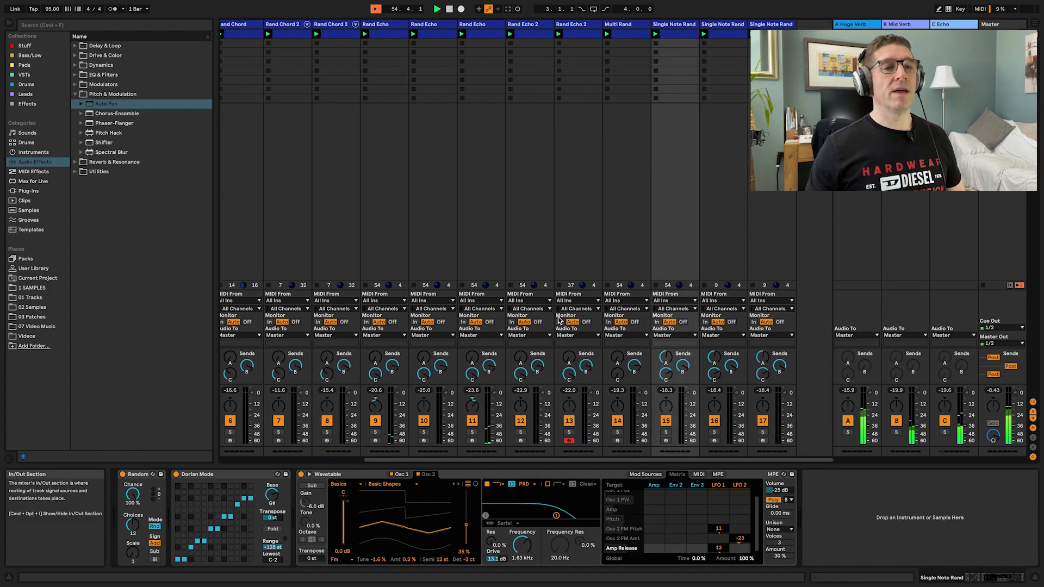
click(81, 104)
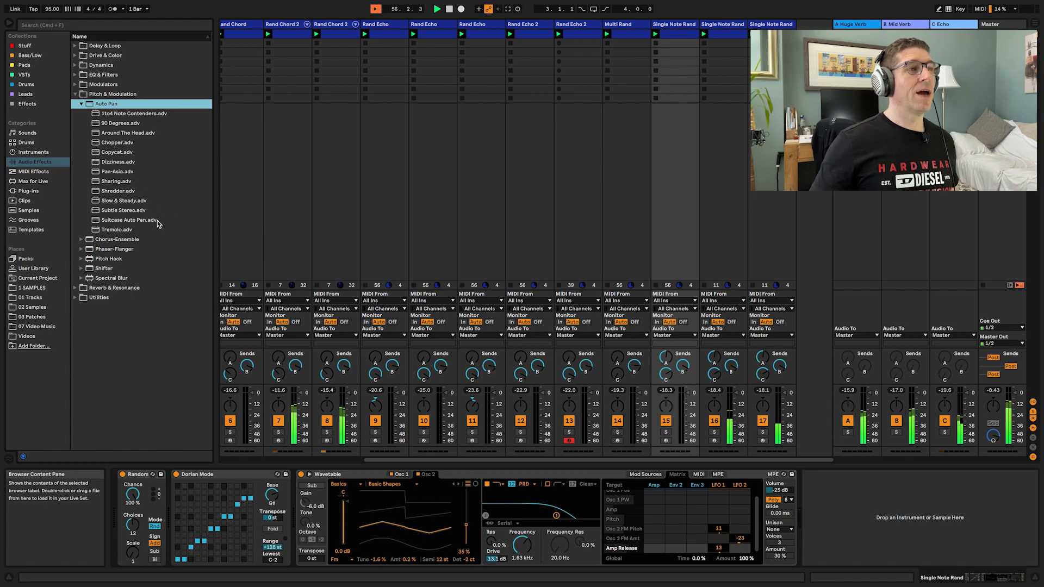
drag(108, 200, 677, 161)
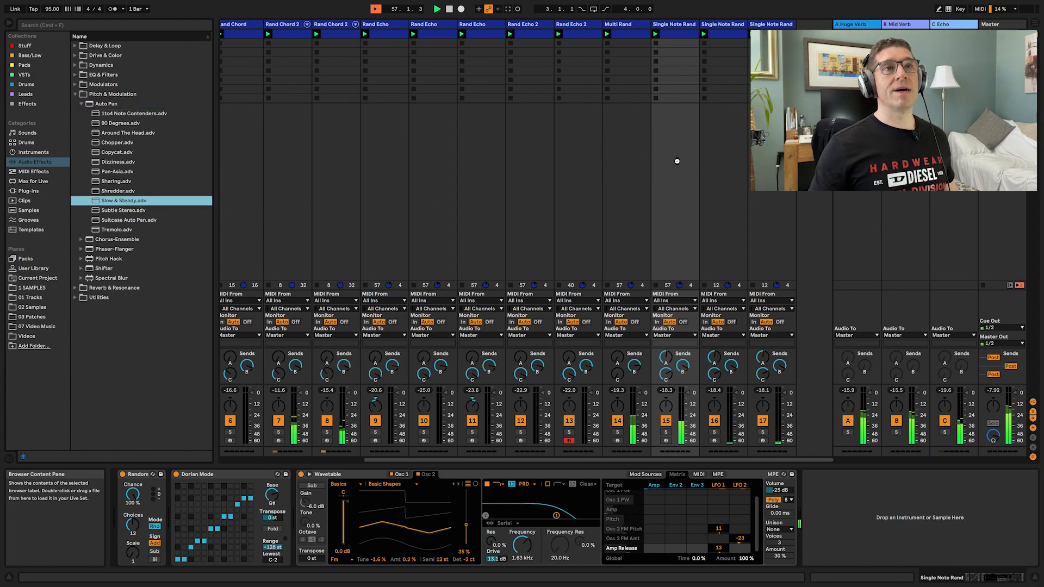
drag(120, 201, 720, 180)
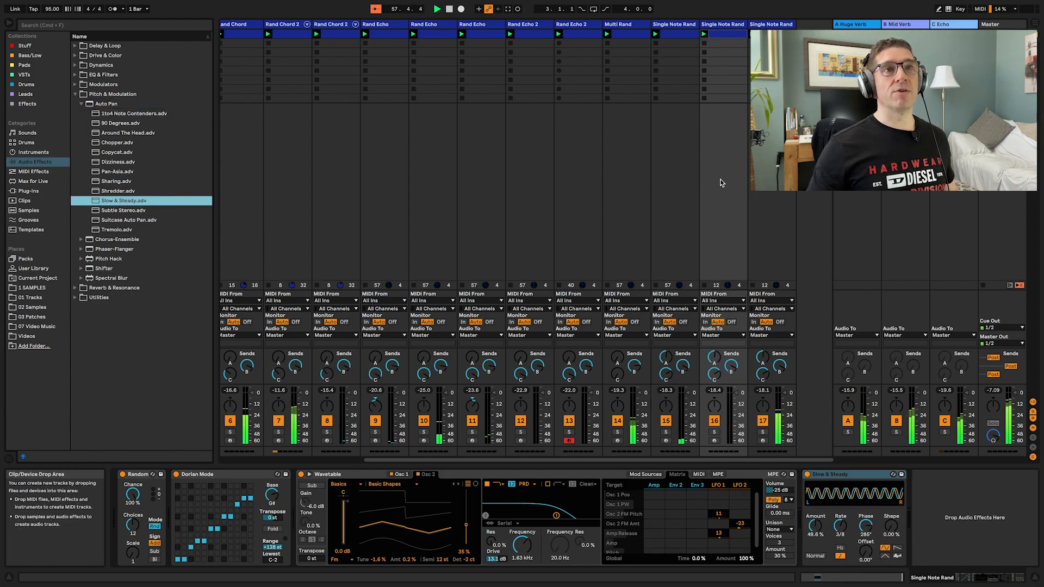
drag(98, 201, 772, 179)
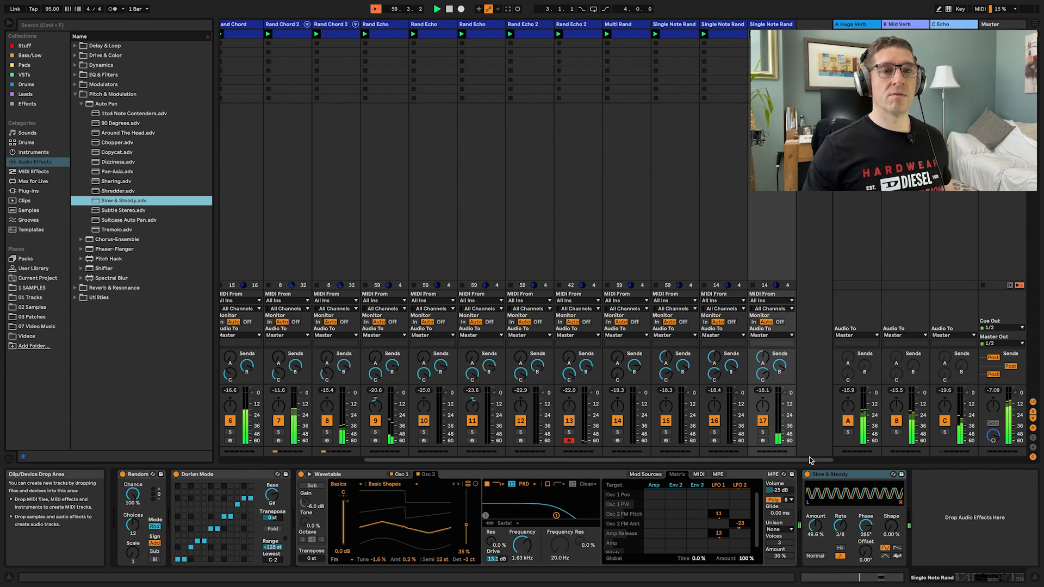
Set Slow & Steady to 34.1% amount on track 17, 31.0% with rate 1 on track 16, and rate 1/2 on track 15
drag(815, 526, 841, 535)
click(730, 254)
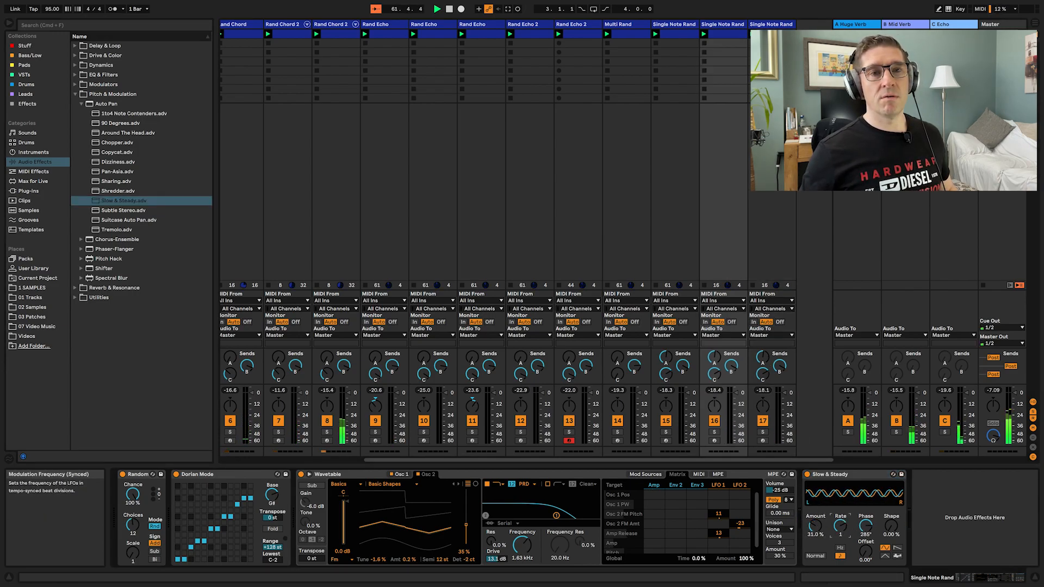
click(680, 158)
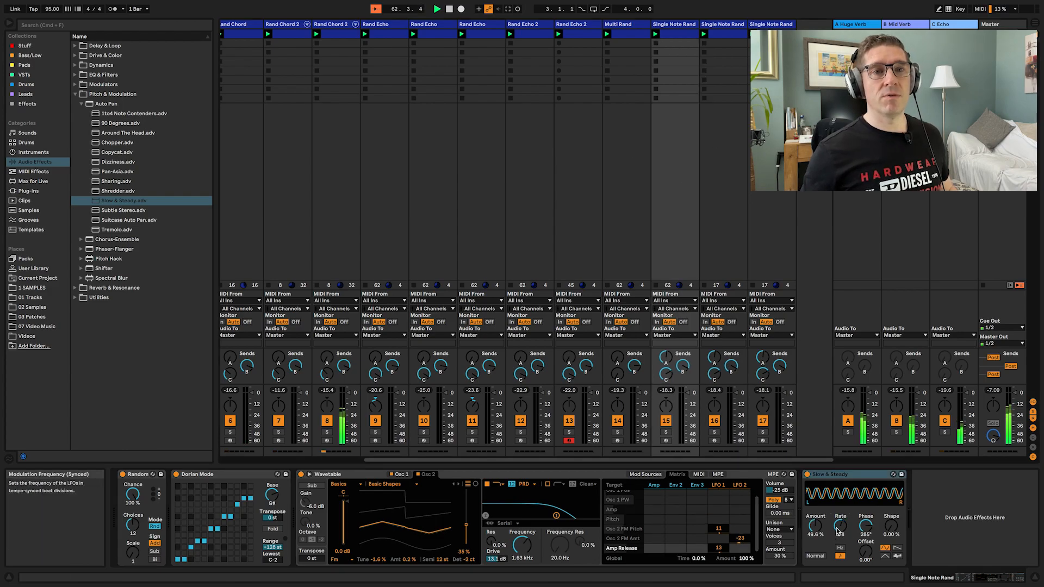
drag(840, 527, 841, 523)
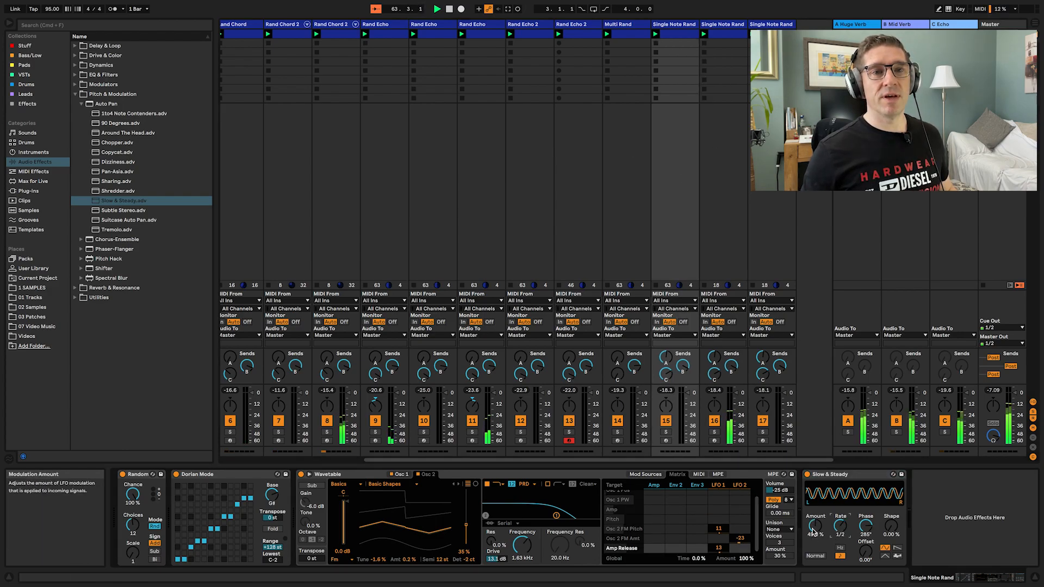
click(767, 204)
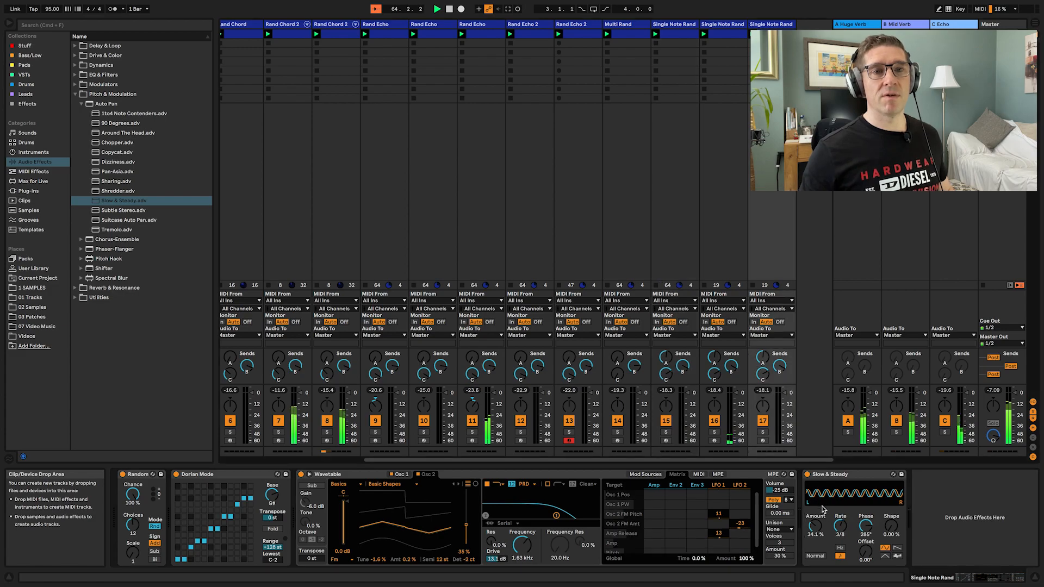
click(732, 212)
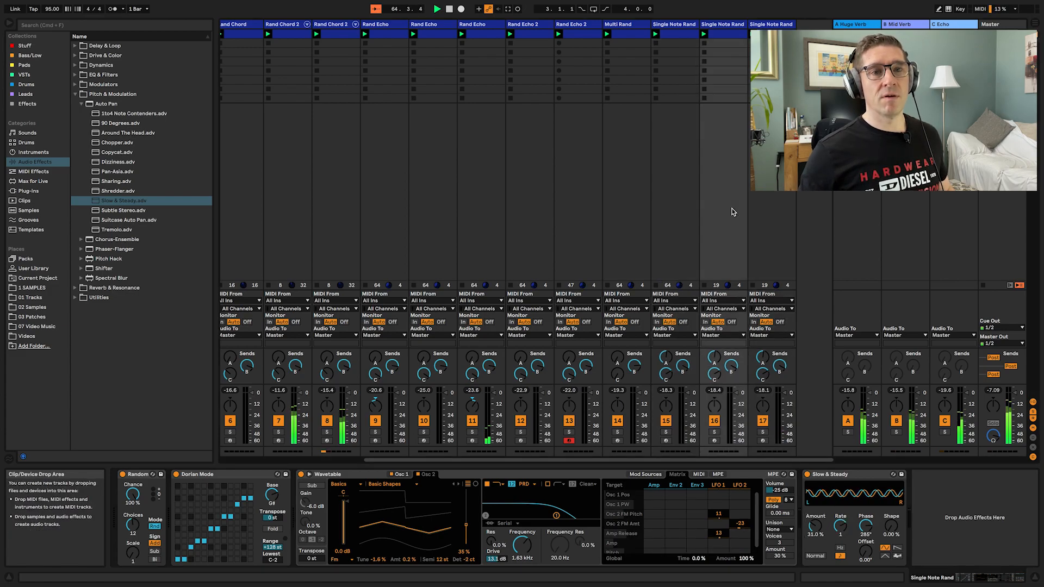
click(758, 199)
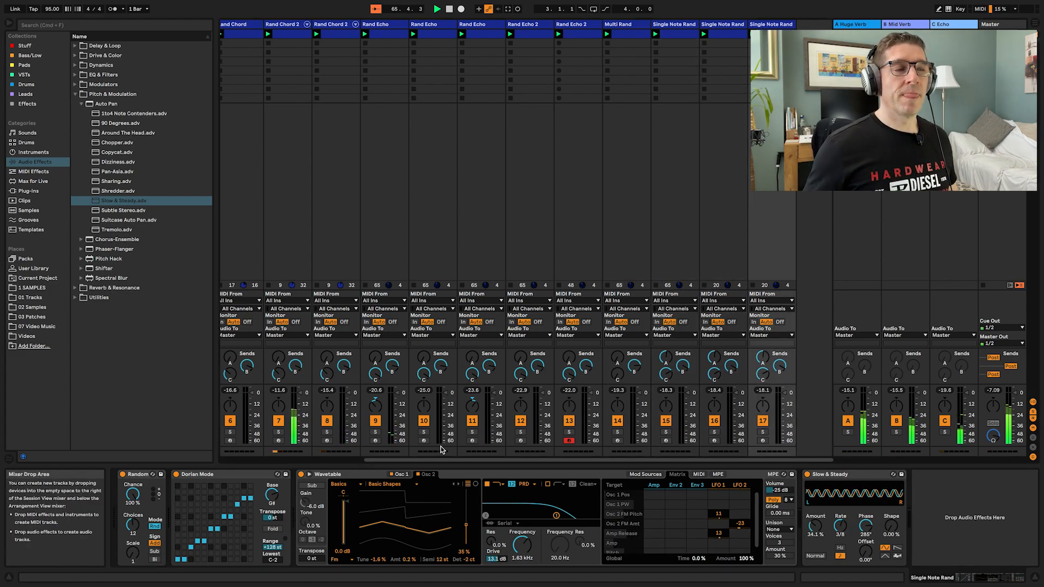
Add a new audio track after the Single Note Rand tracks and set its input to Resampling
scroll(449, 173, left, 5)
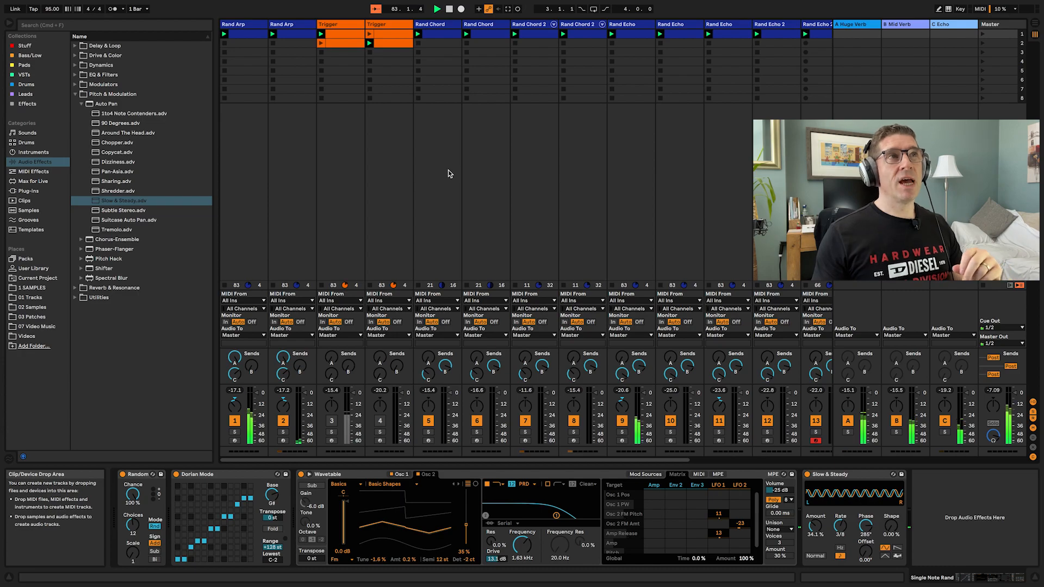
scroll(478, 174, right, 5)
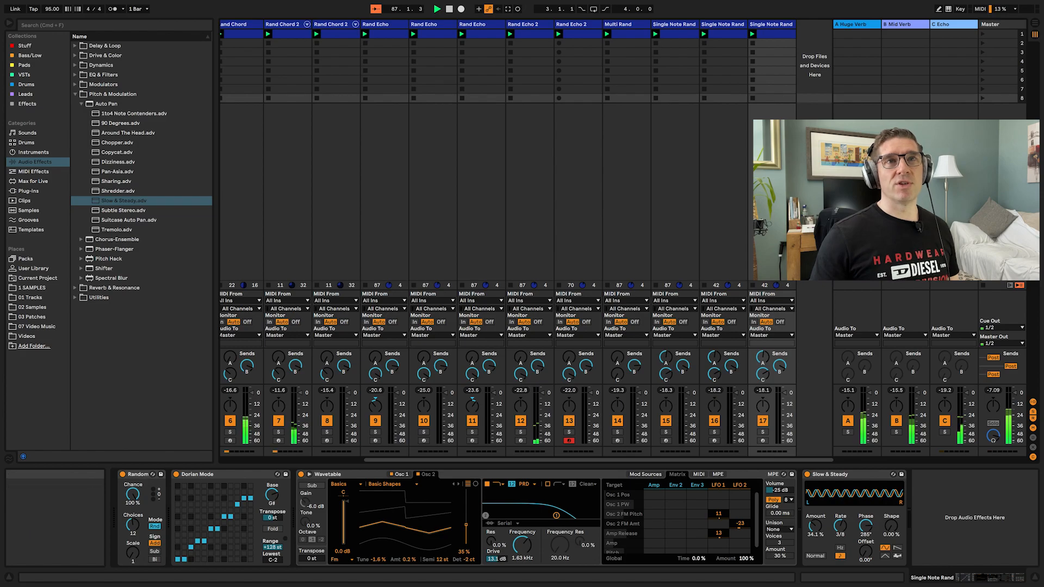
key(ctrl+t)
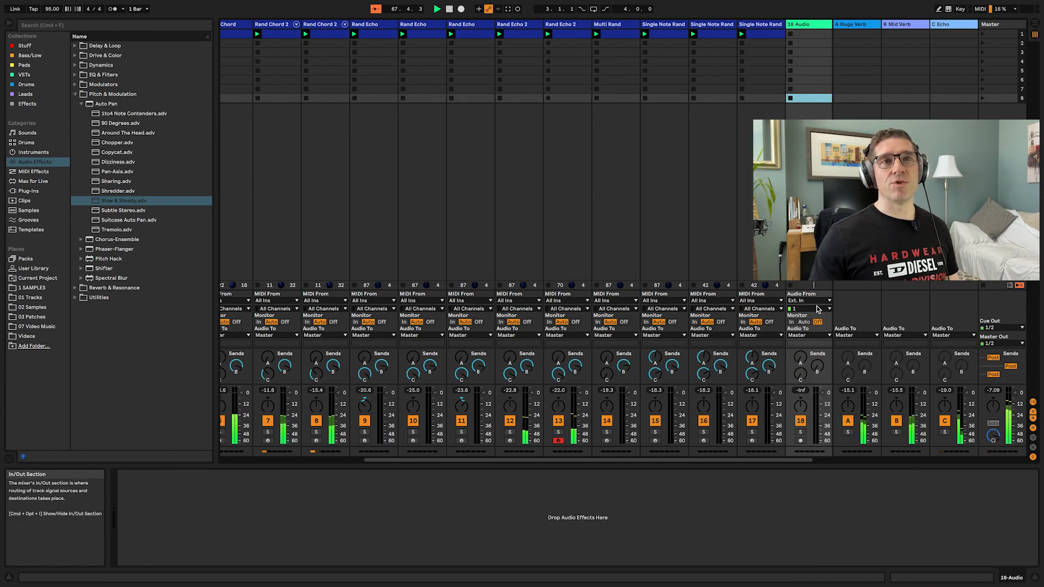
click(809, 301)
click(812, 325)
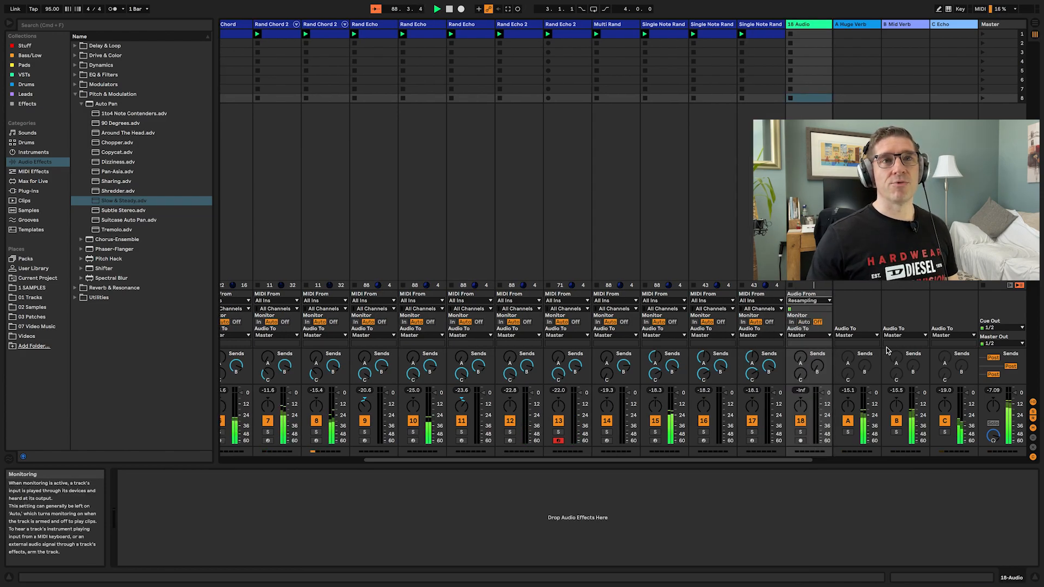
Arm the resampling track, record the full mix into its first clip slot, and stop the recording and playback
click(800, 440)
click(790, 36)
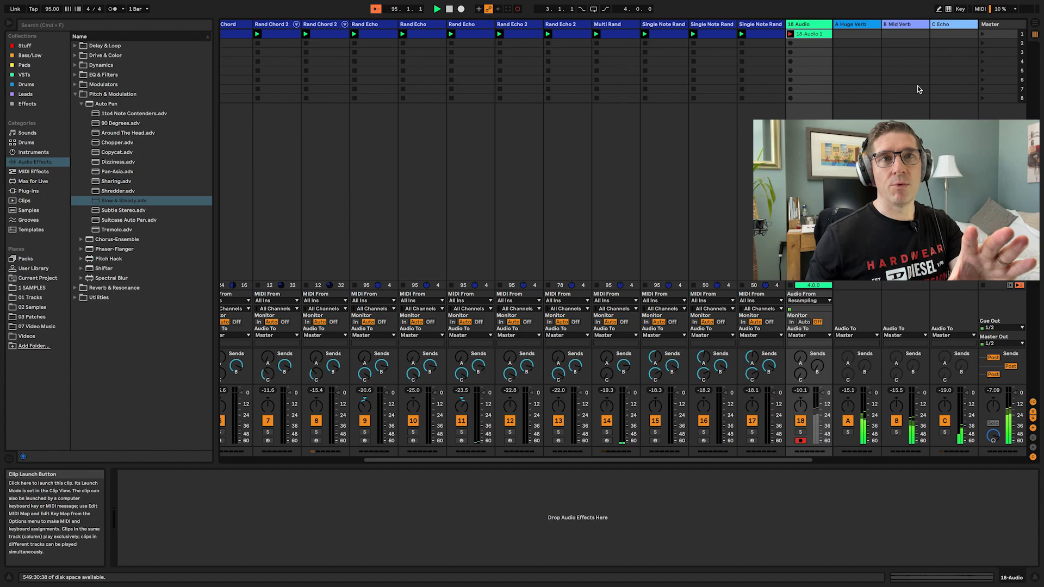
click(793, 287)
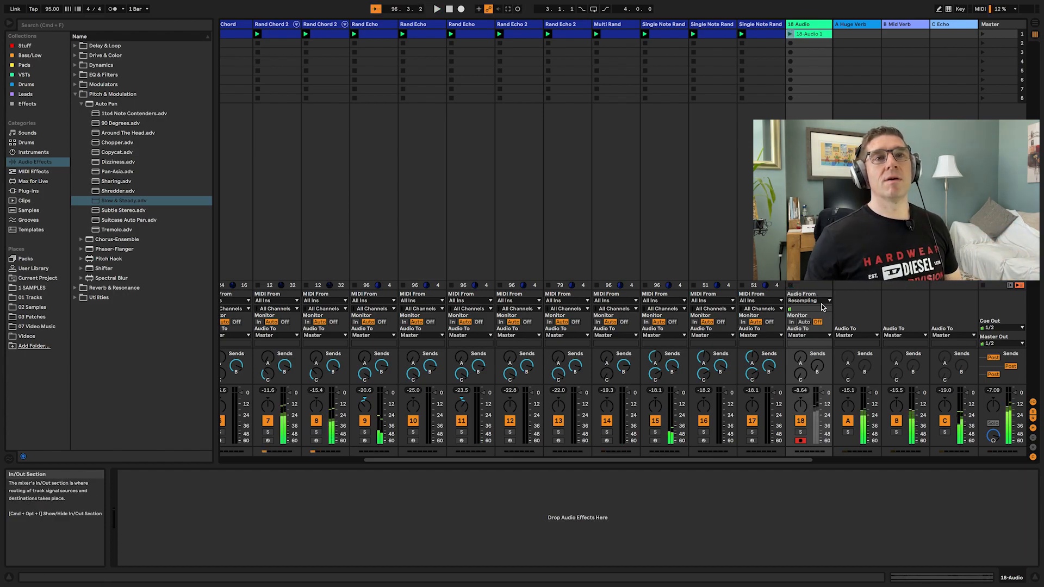
double_click(450, 9)
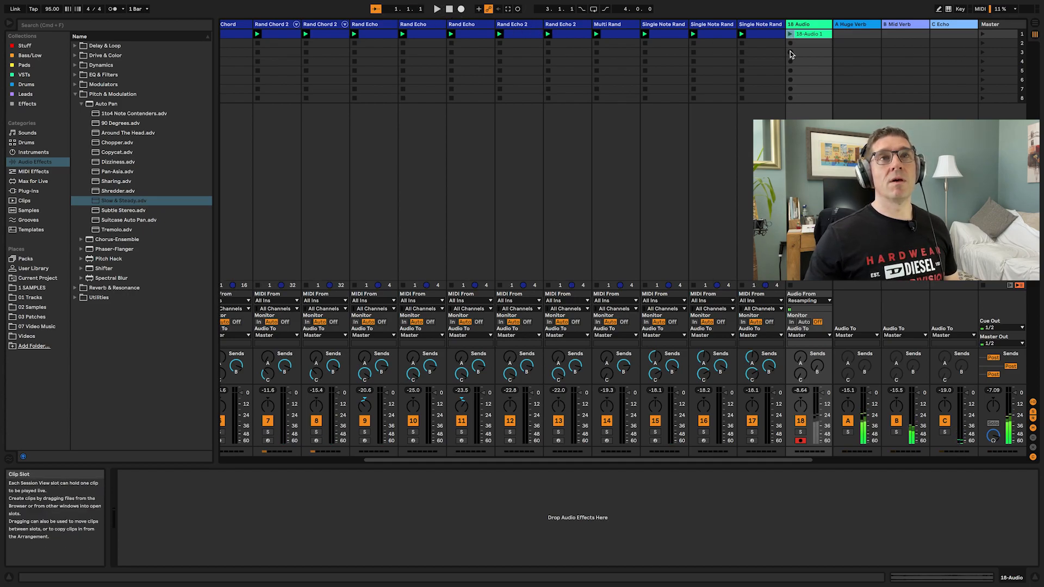
Solo the resampling track, play its recorded clip and open the clip's waveform to audition it
click(800, 433)
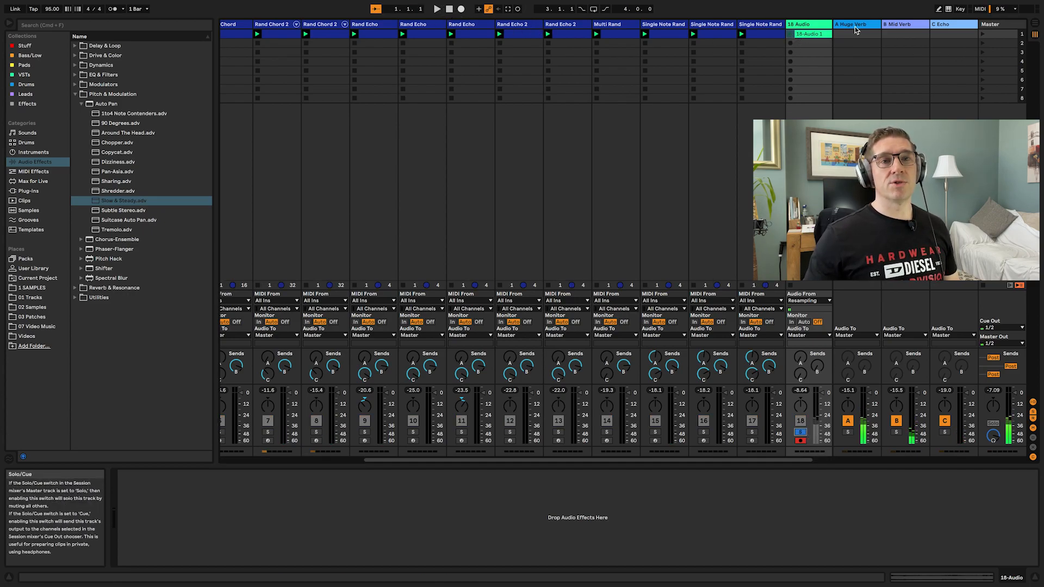
click(790, 33)
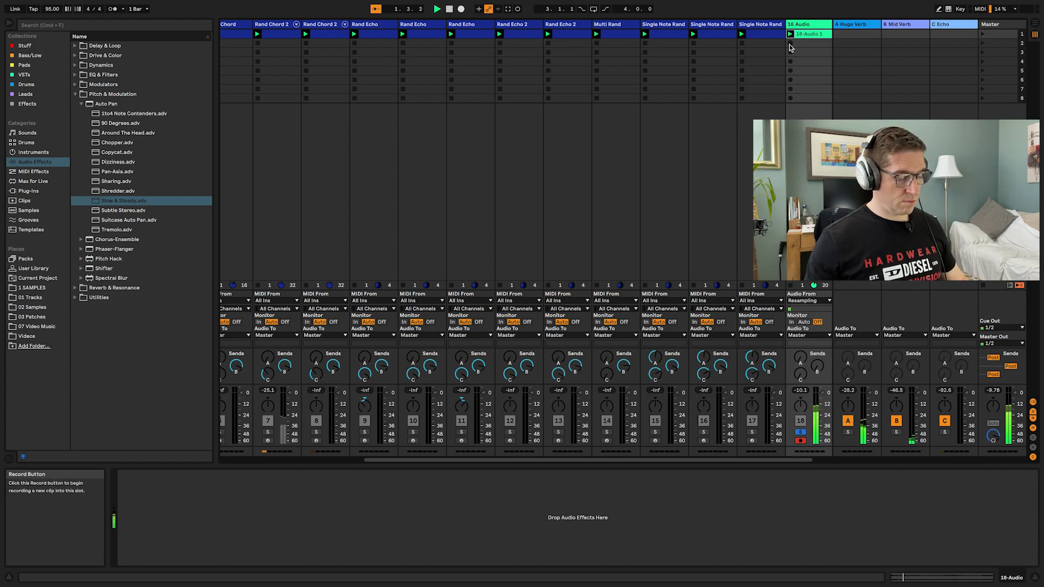
double_click(806, 34)
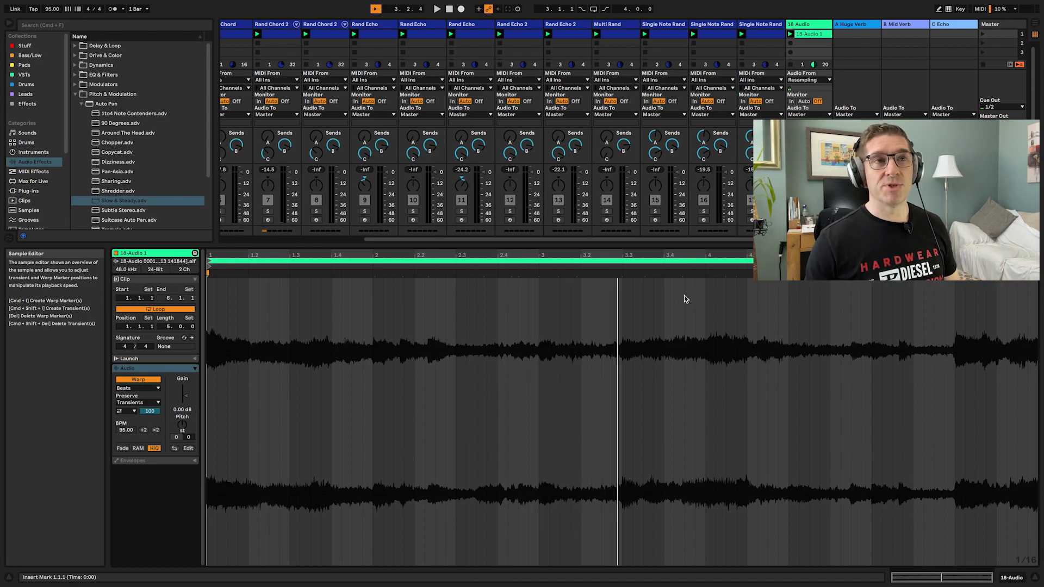
click(681, 266)
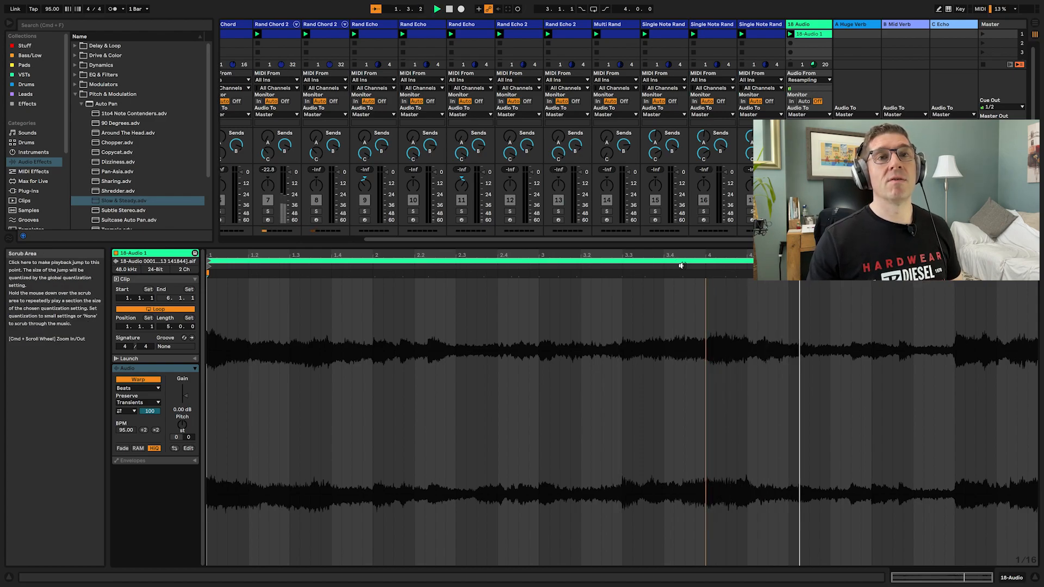